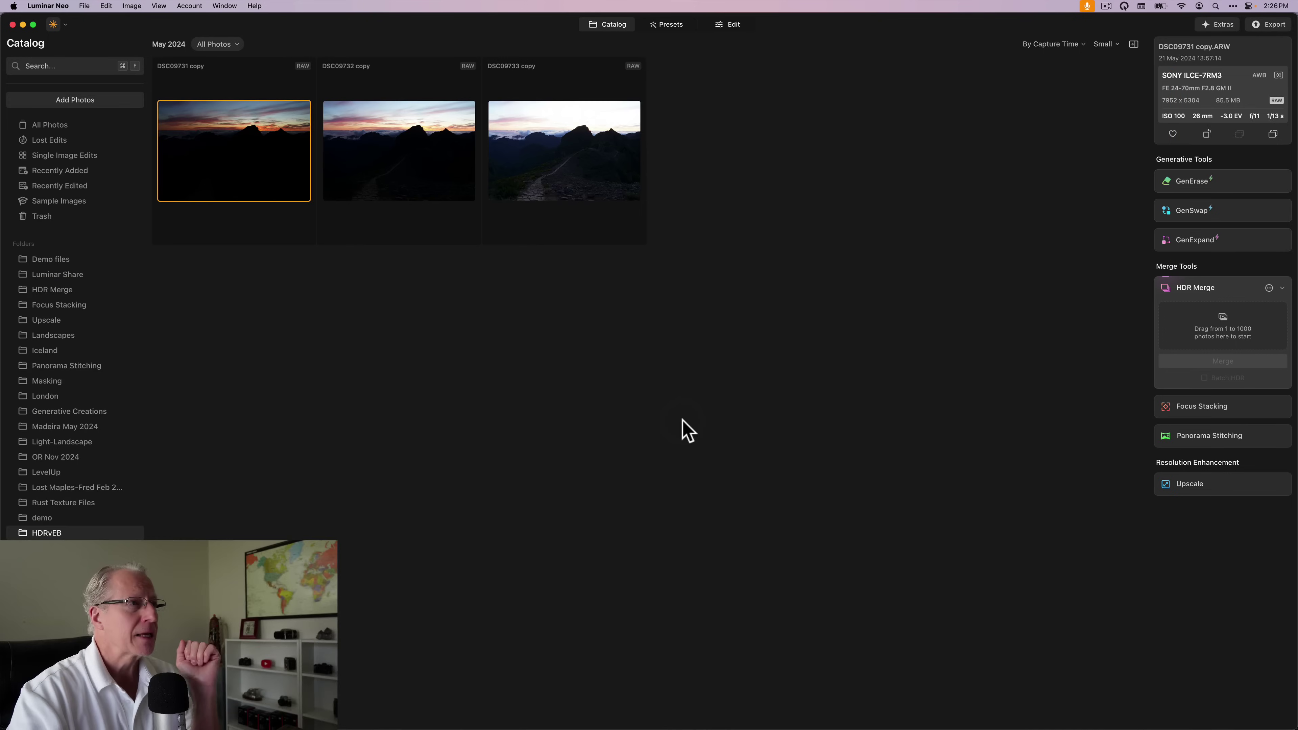
Preview the three sunset exposures full size, darkest to brightest, then return to the grid
left_click(276, 110)
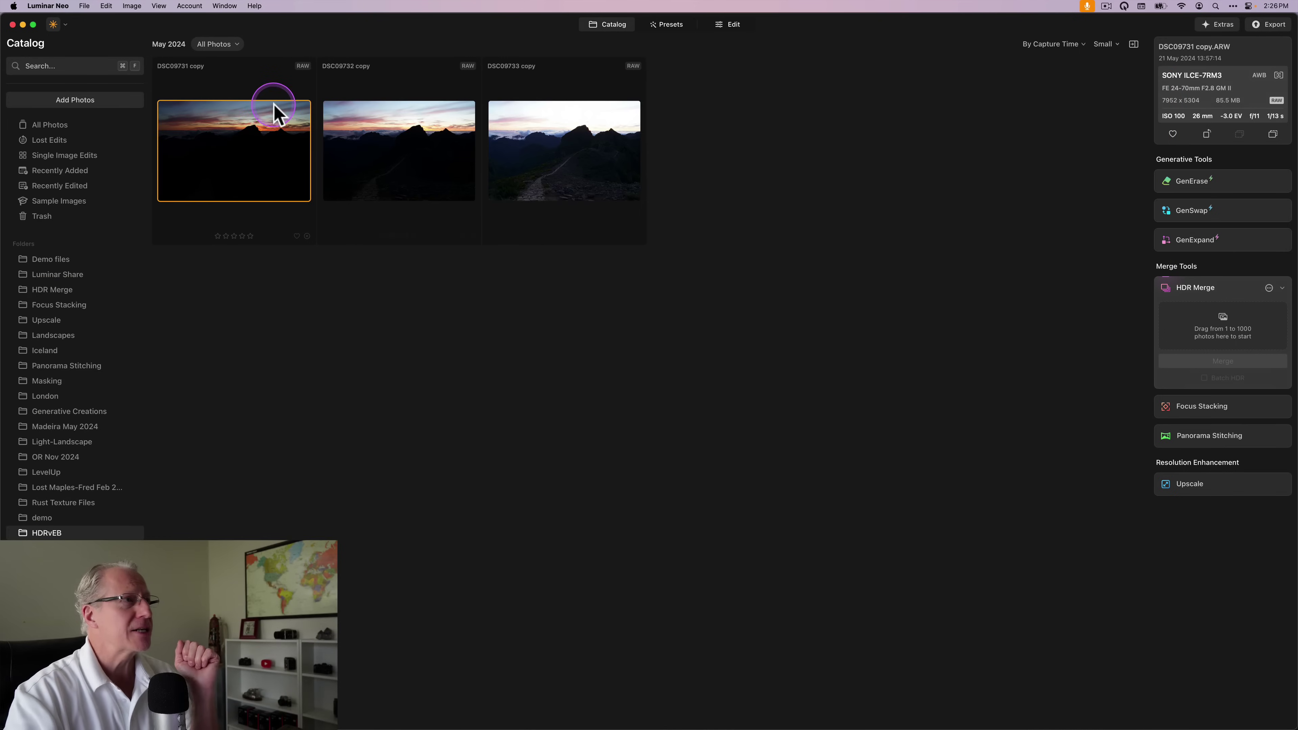
double_click(261, 143)
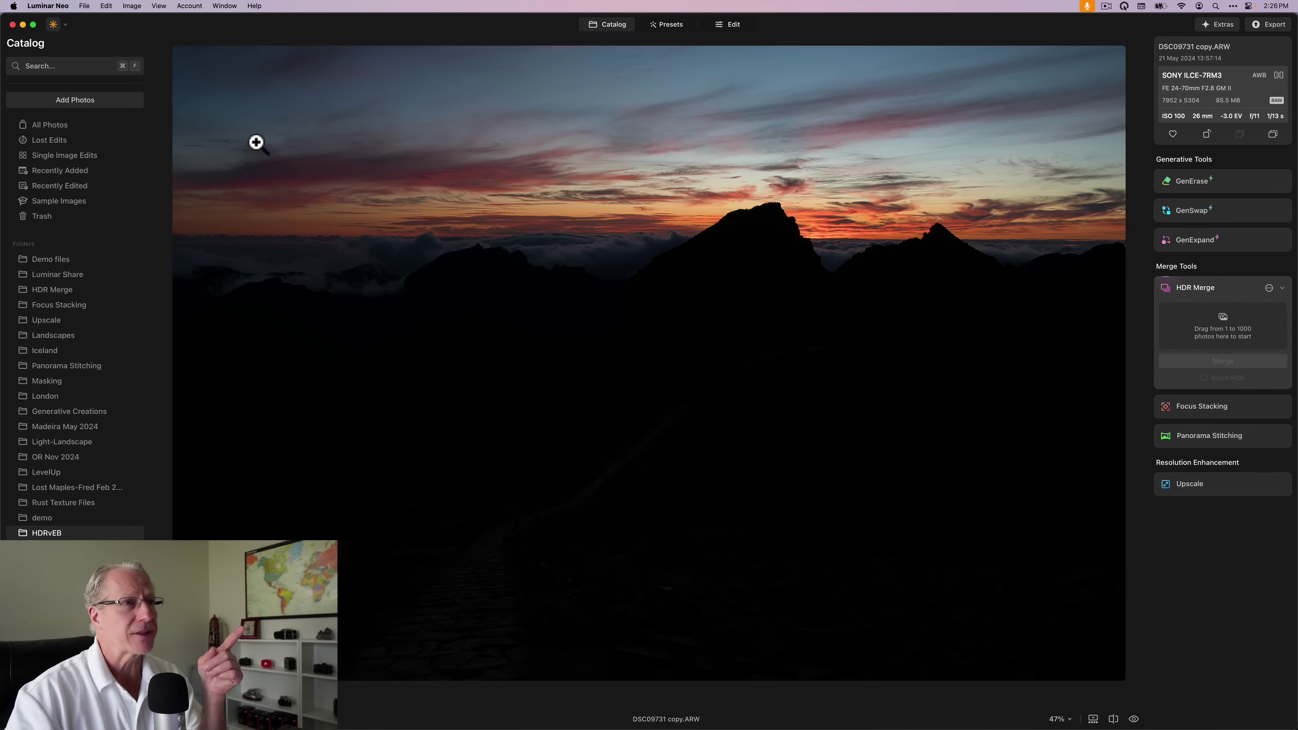
key("Right")
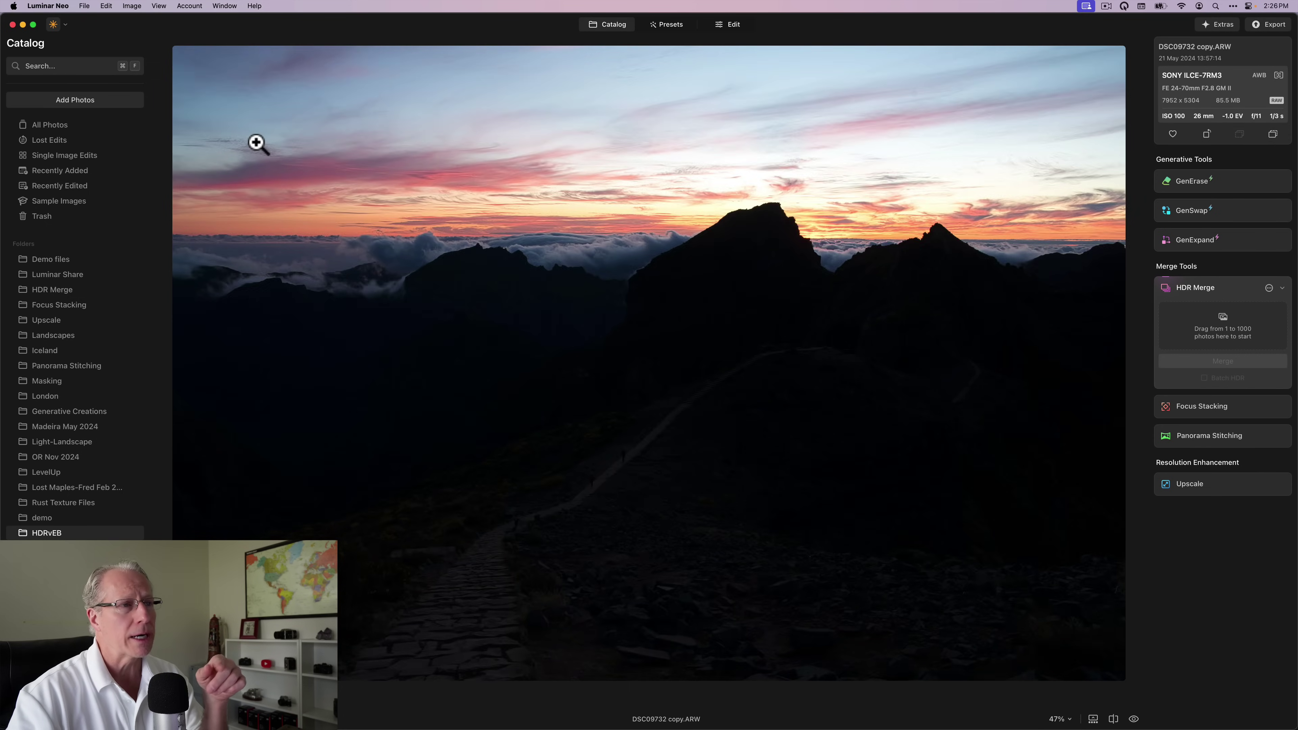
key("Right")
left_click(608, 25)
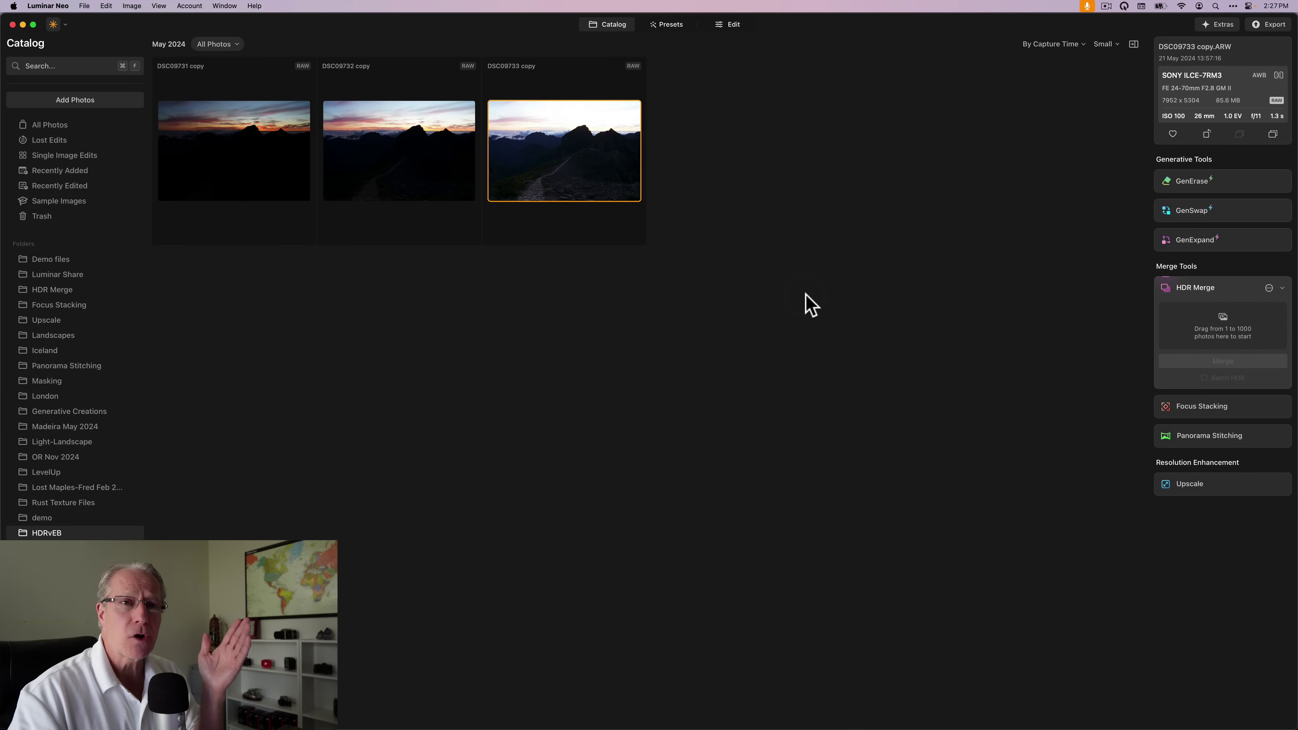
Open the brightest exposure DSC09733 in Edit
left_click(1225, 315)
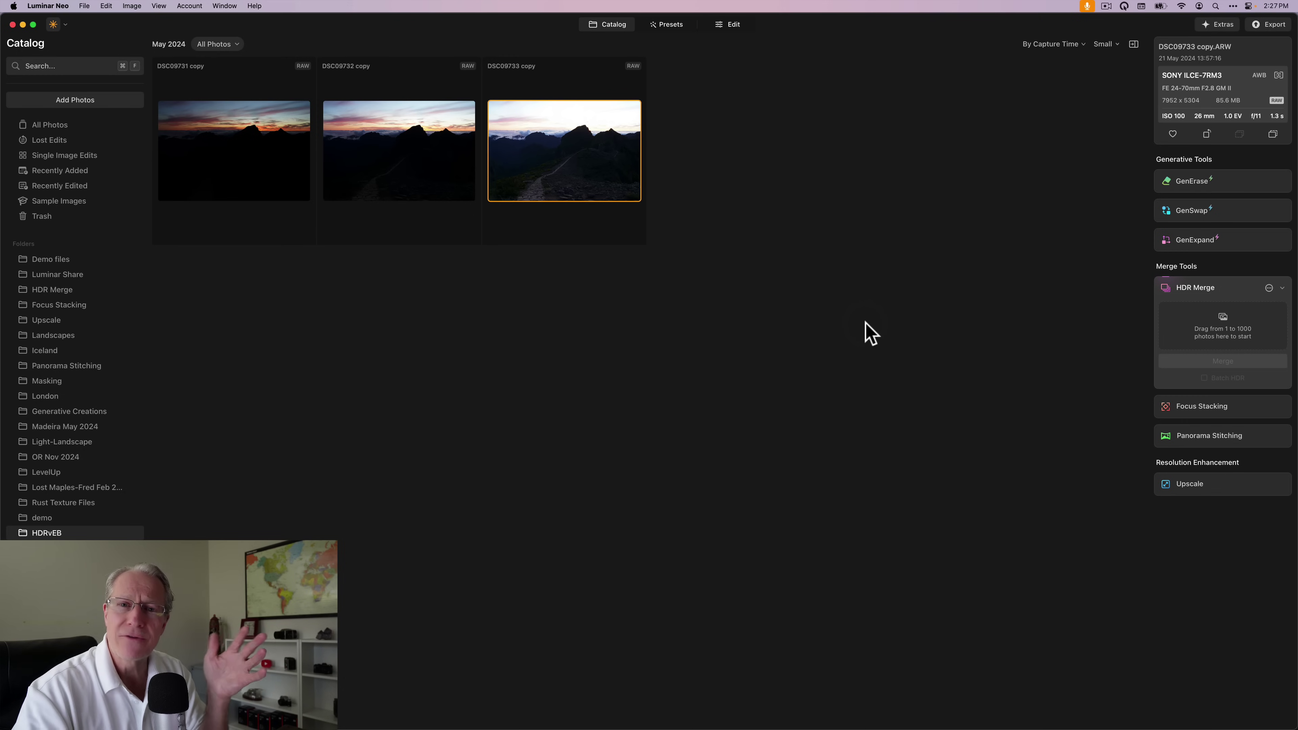
left_click(512, 110)
left_click(582, 192)
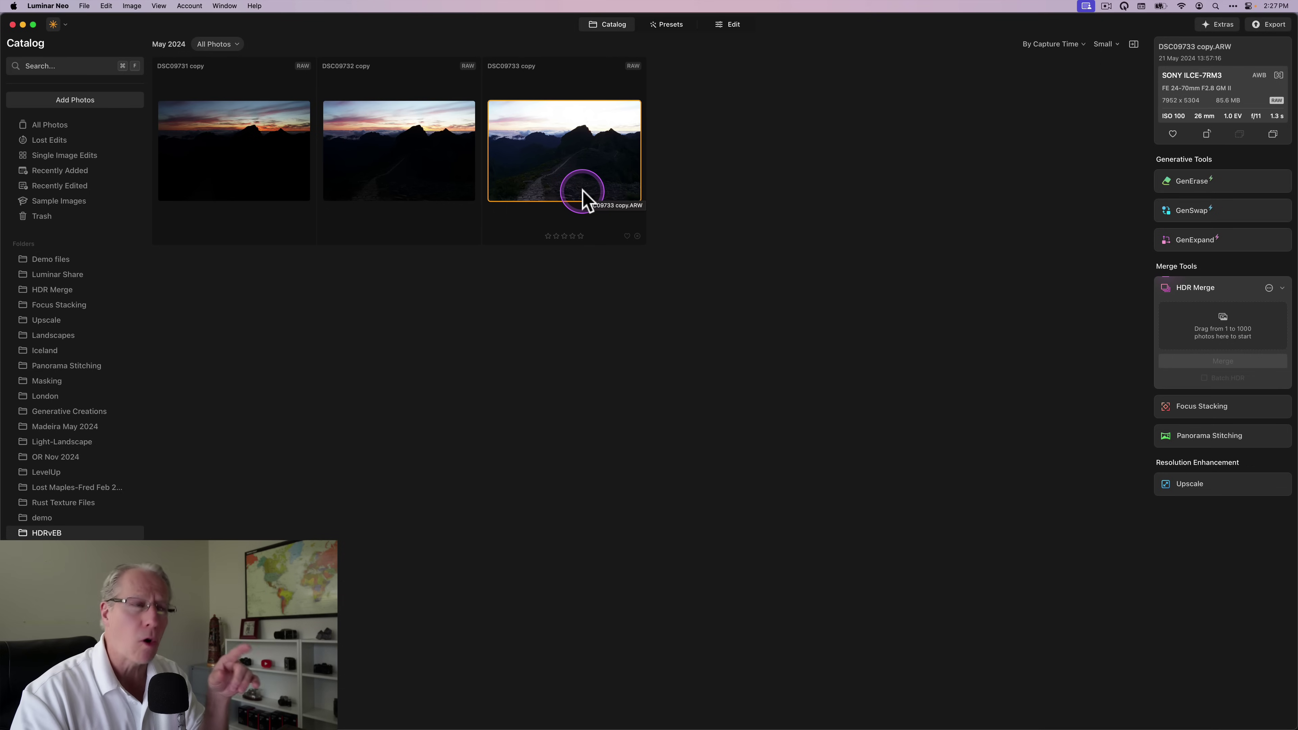
left_click(581, 173)
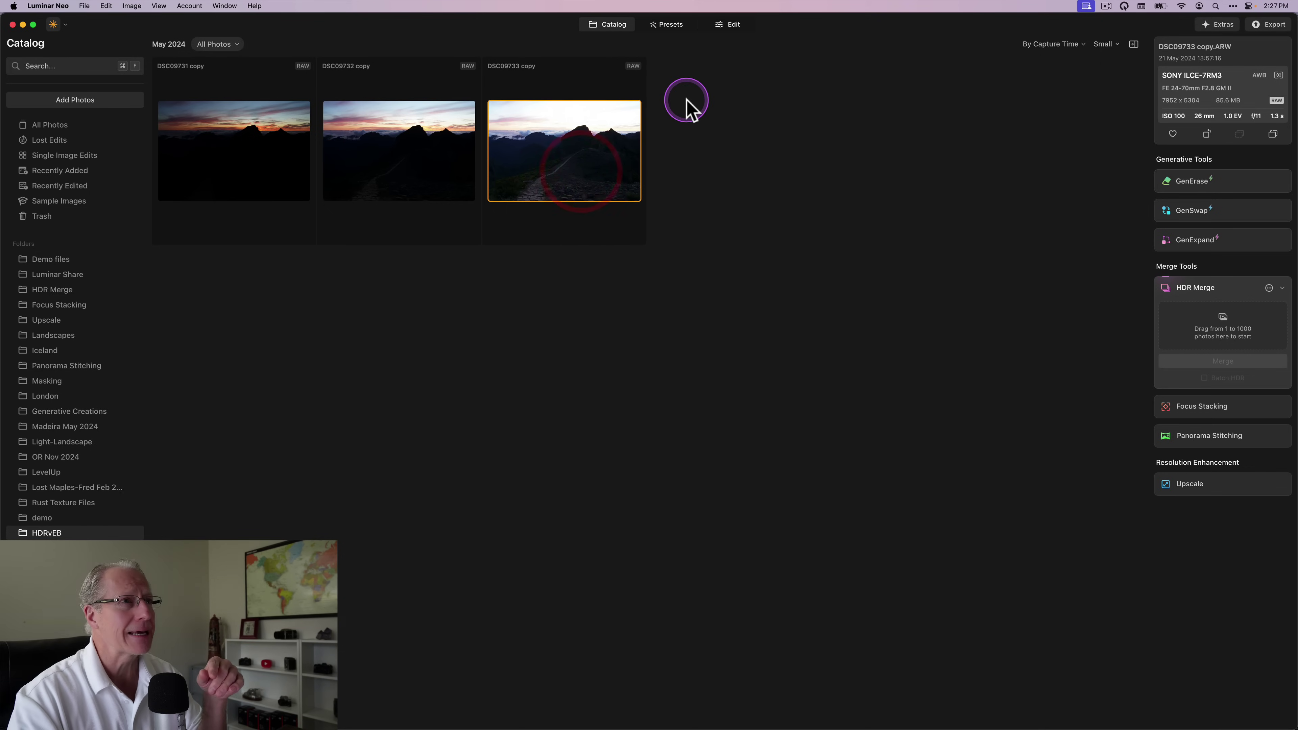
left_click(734, 26)
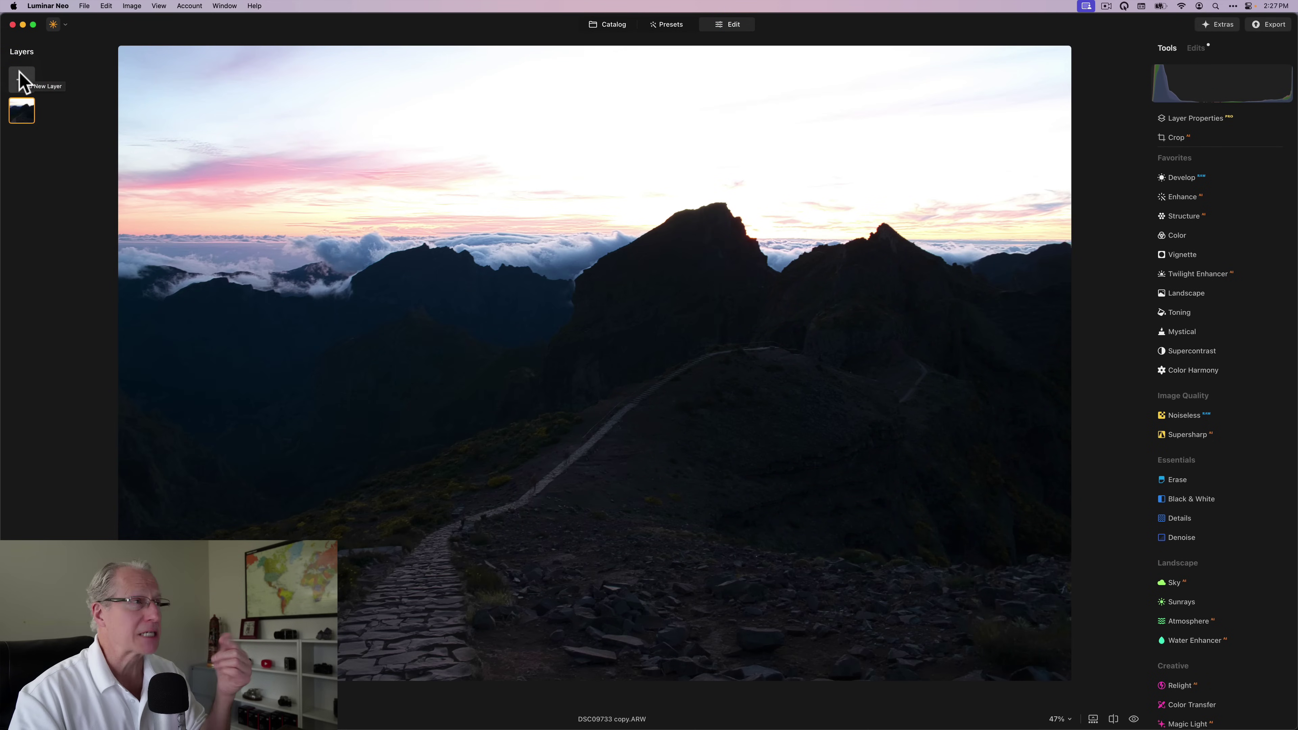
Add the darker sunset exposure from My Images as an image layer at 50% opacity
left_click(21, 78)
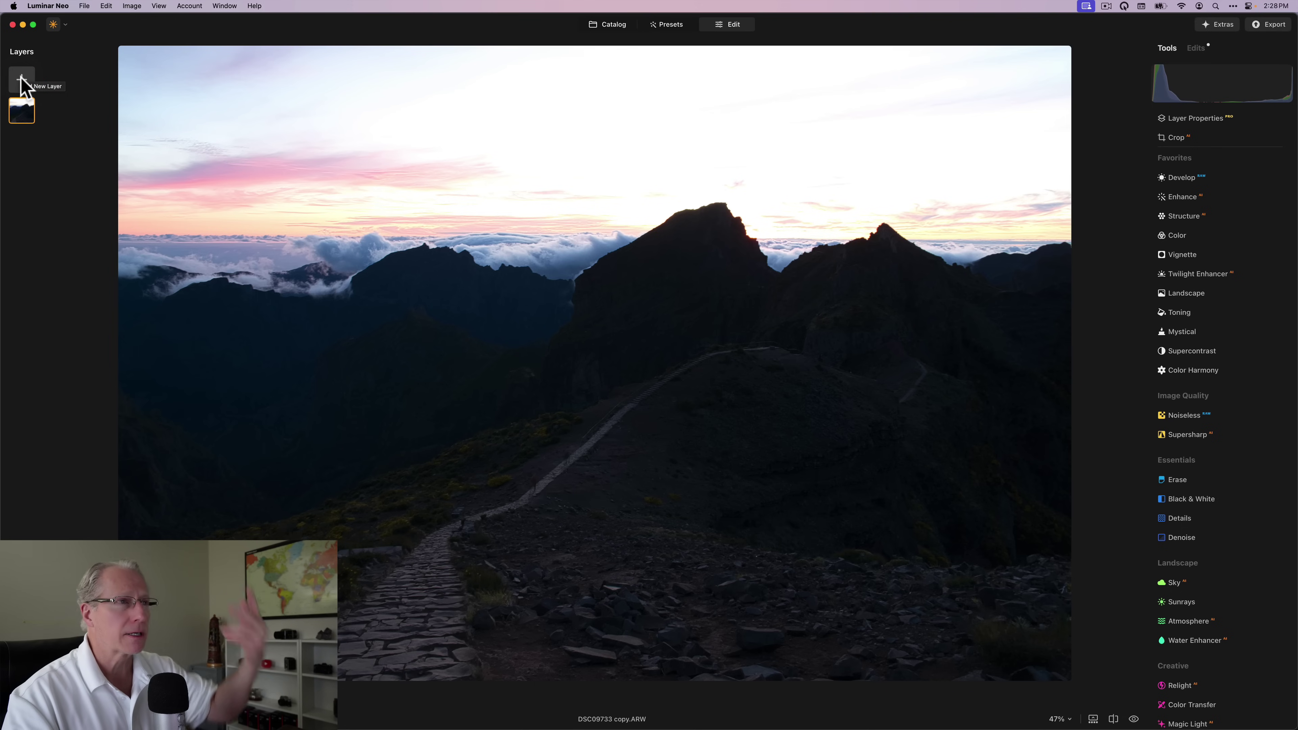
left_click(21, 78)
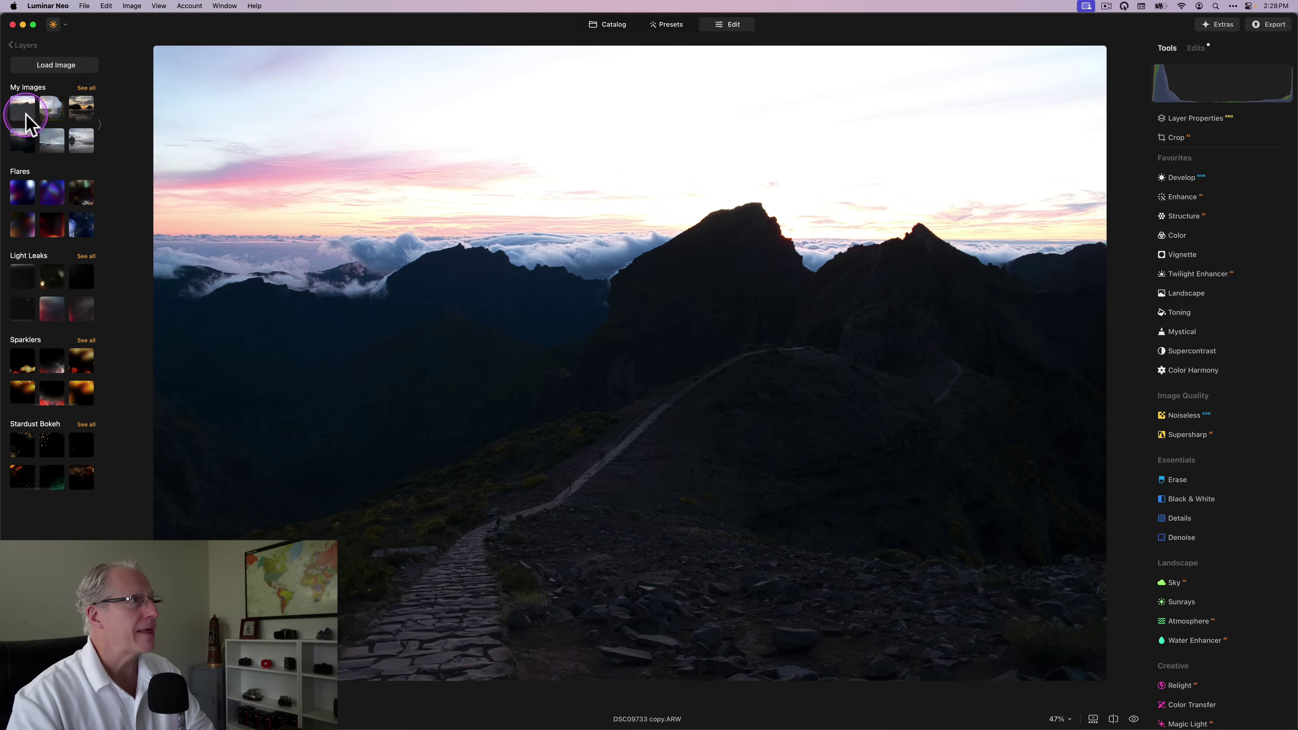
left_click(22, 107)
left_click(22, 107)
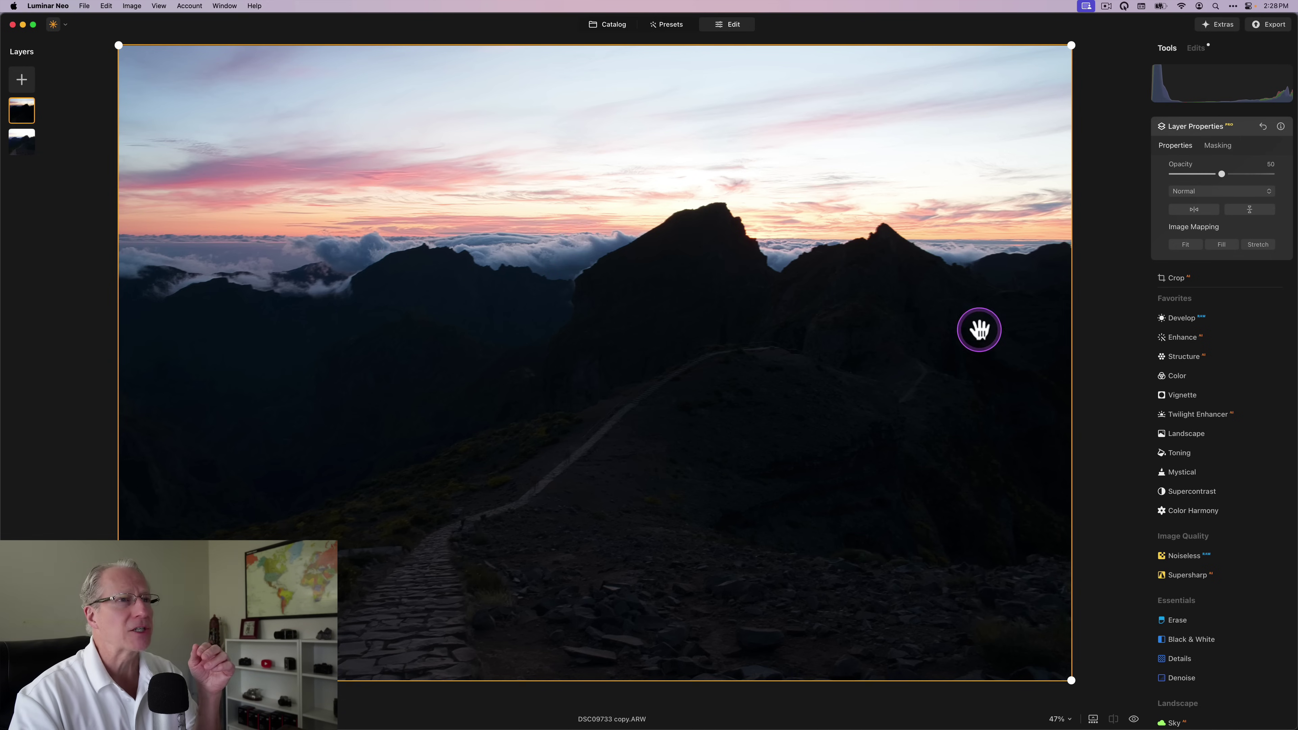
mouse_move(979, 328)
left_mouse_down()
mouse_move(649, 150)
mouse_move(637, 183)
mouse_move(672, 201)
left_mouse_up()
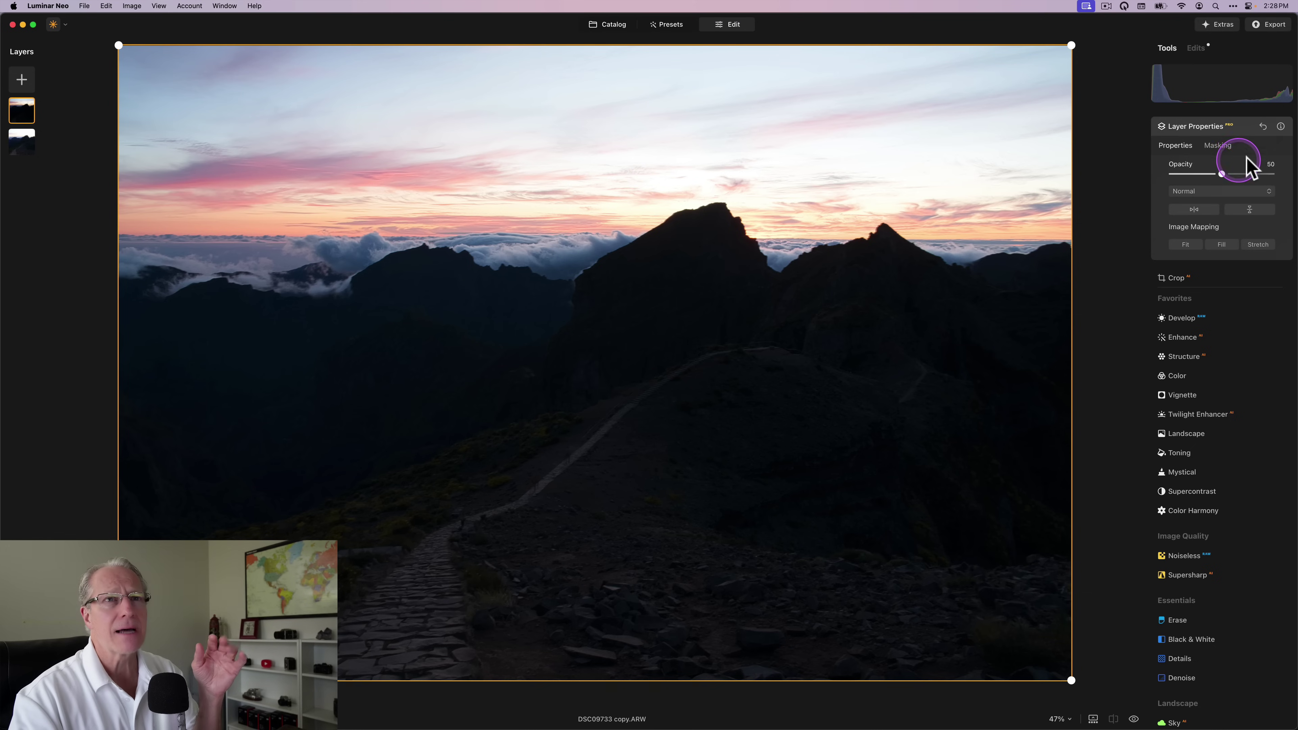
left_click_drag(1220, 173, 1291, 176)
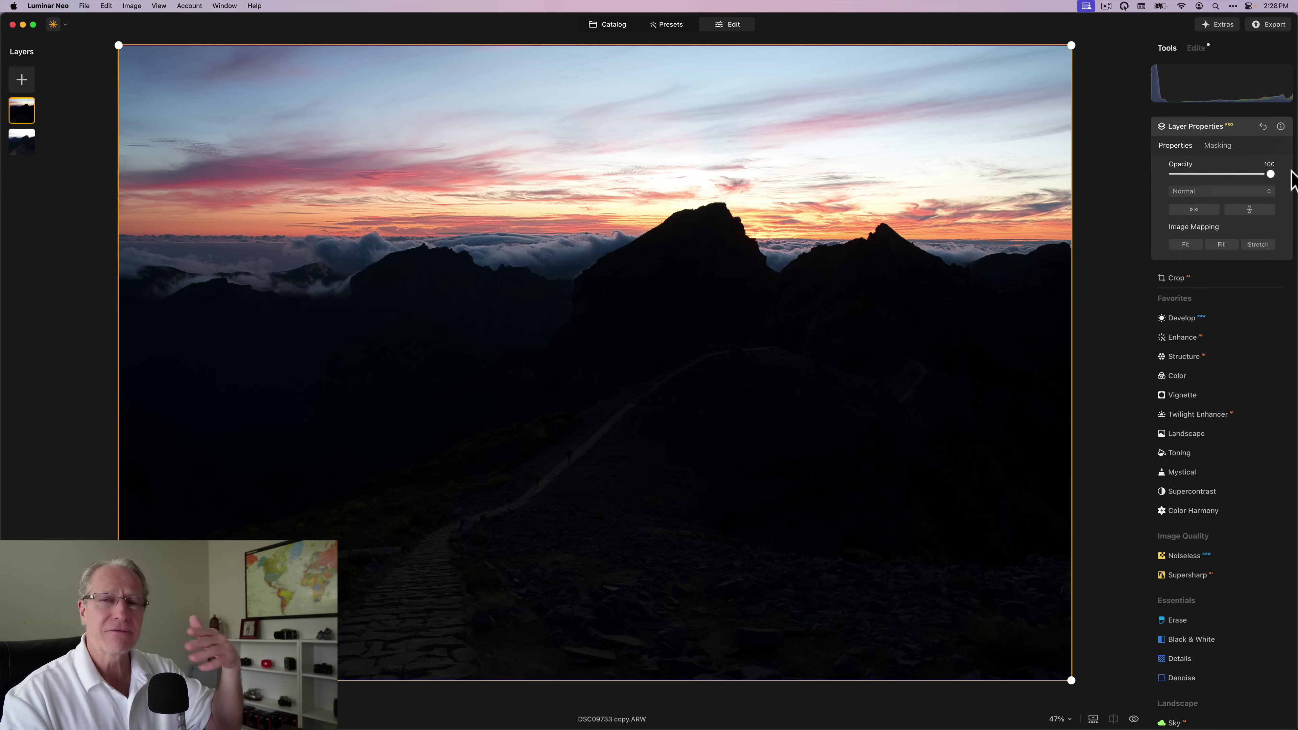
left_click(1269, 174)
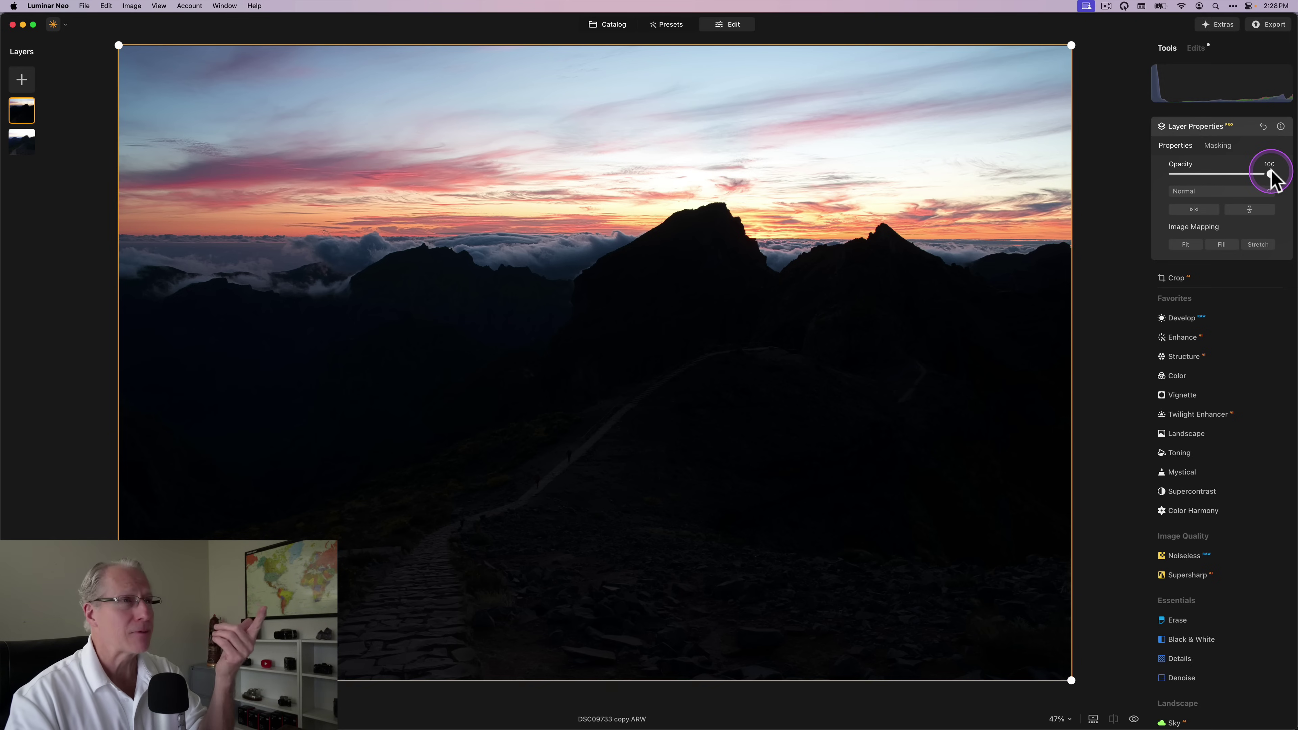
left_click_drag(1269, 175, 1128, 193)
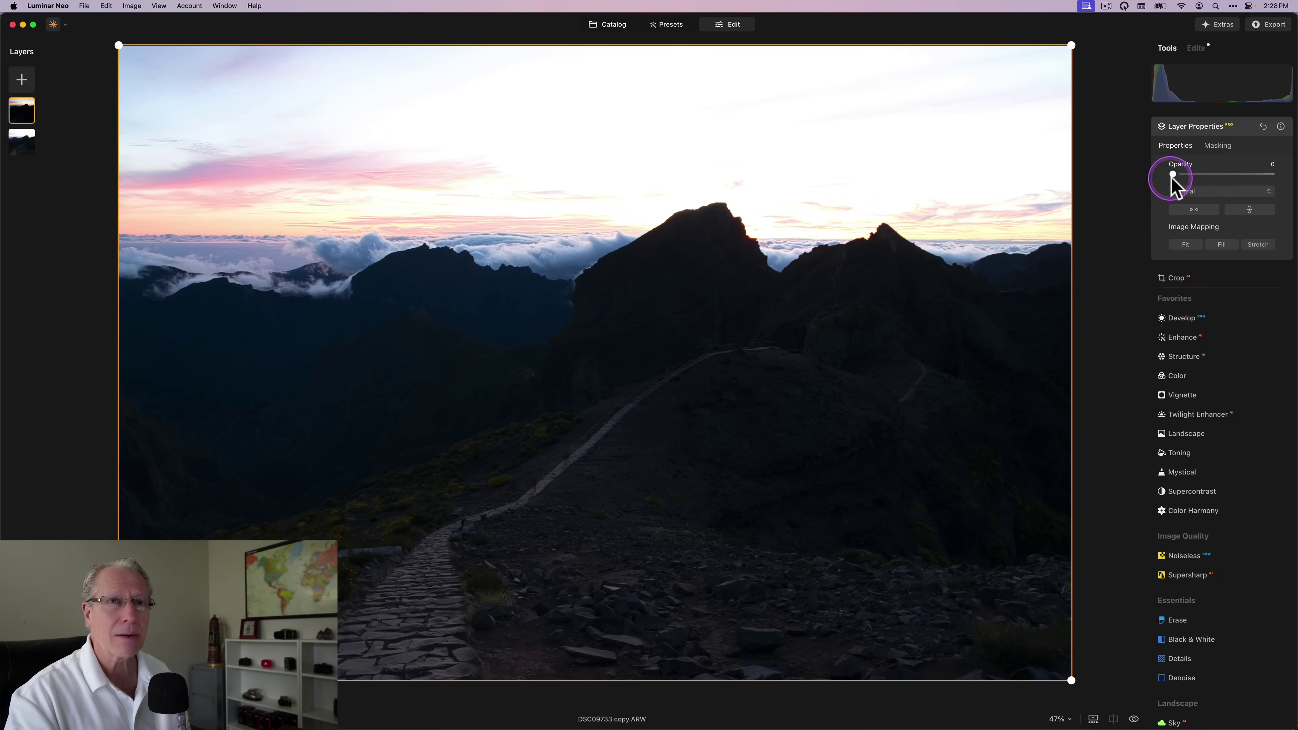
mouse_move(1170, 179)
left_mouse_down()
mouse_move(1174, 134)
mouse_move(1175, 182)
left_mouse_up()
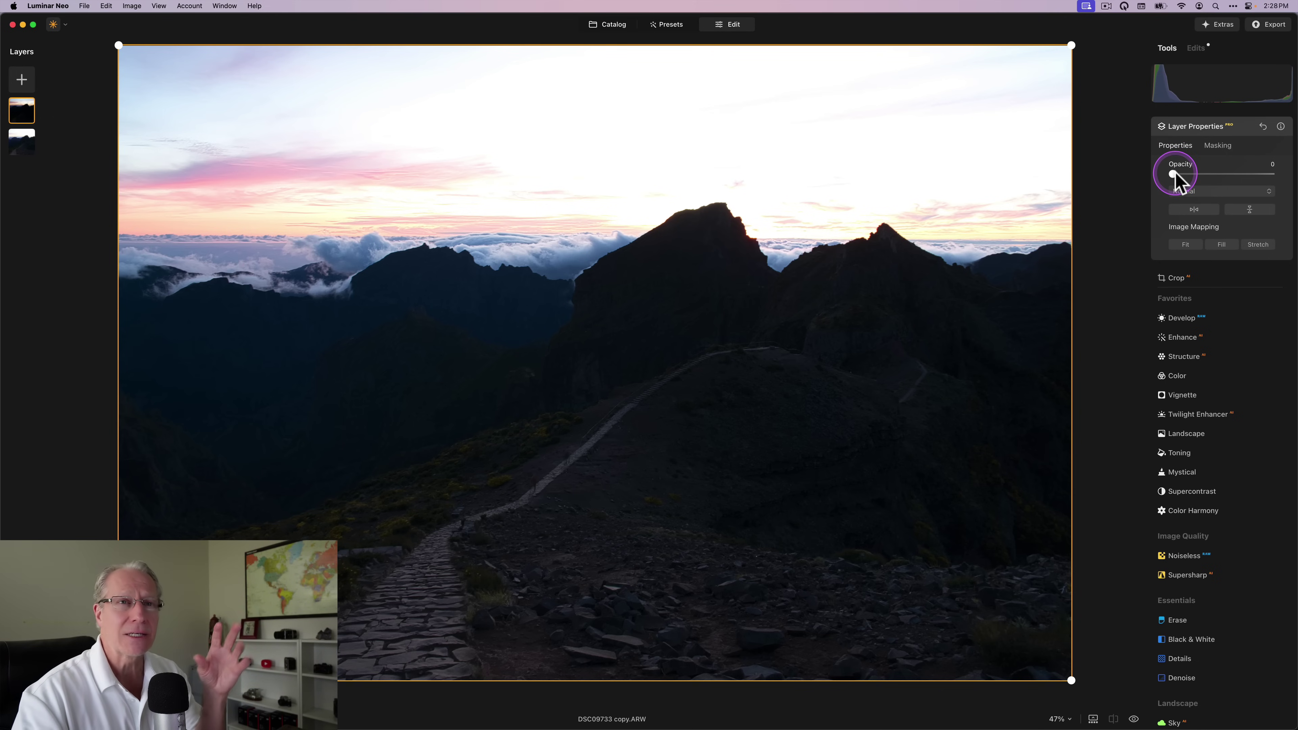
double_click(1175, 177)
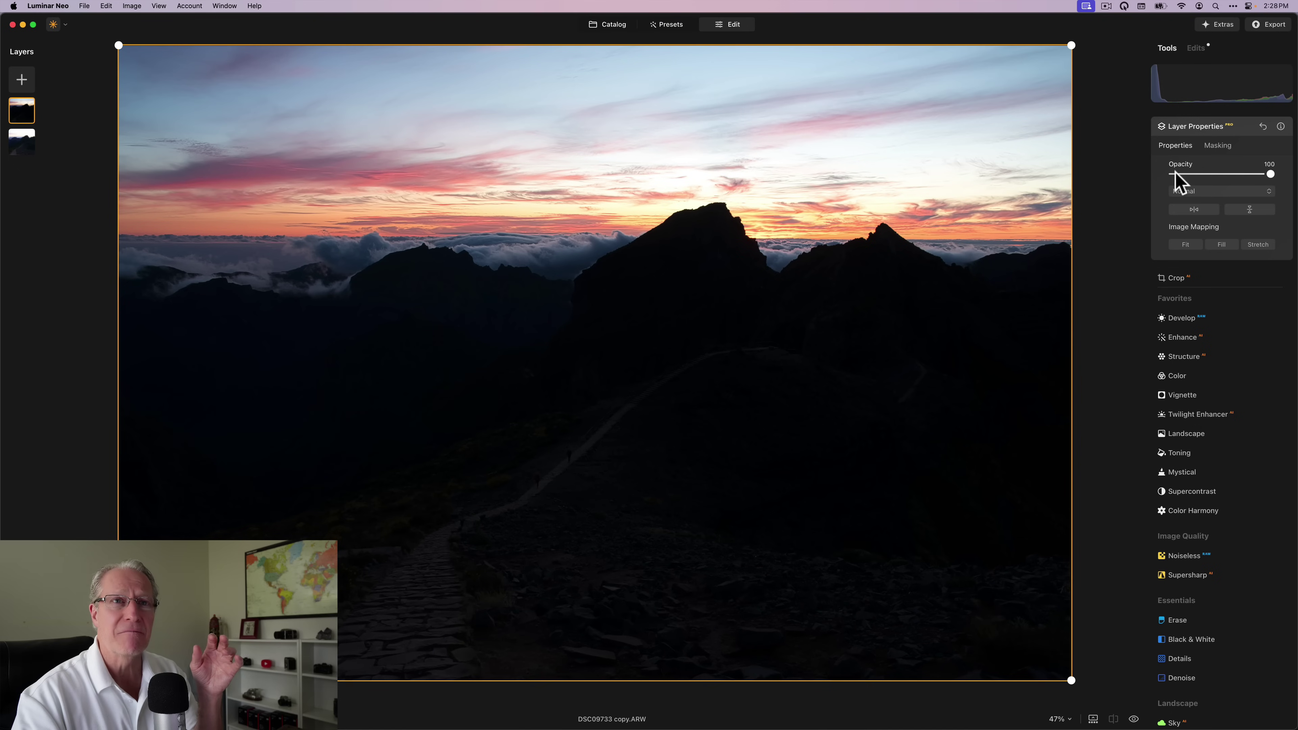
left_click(1223, 175)
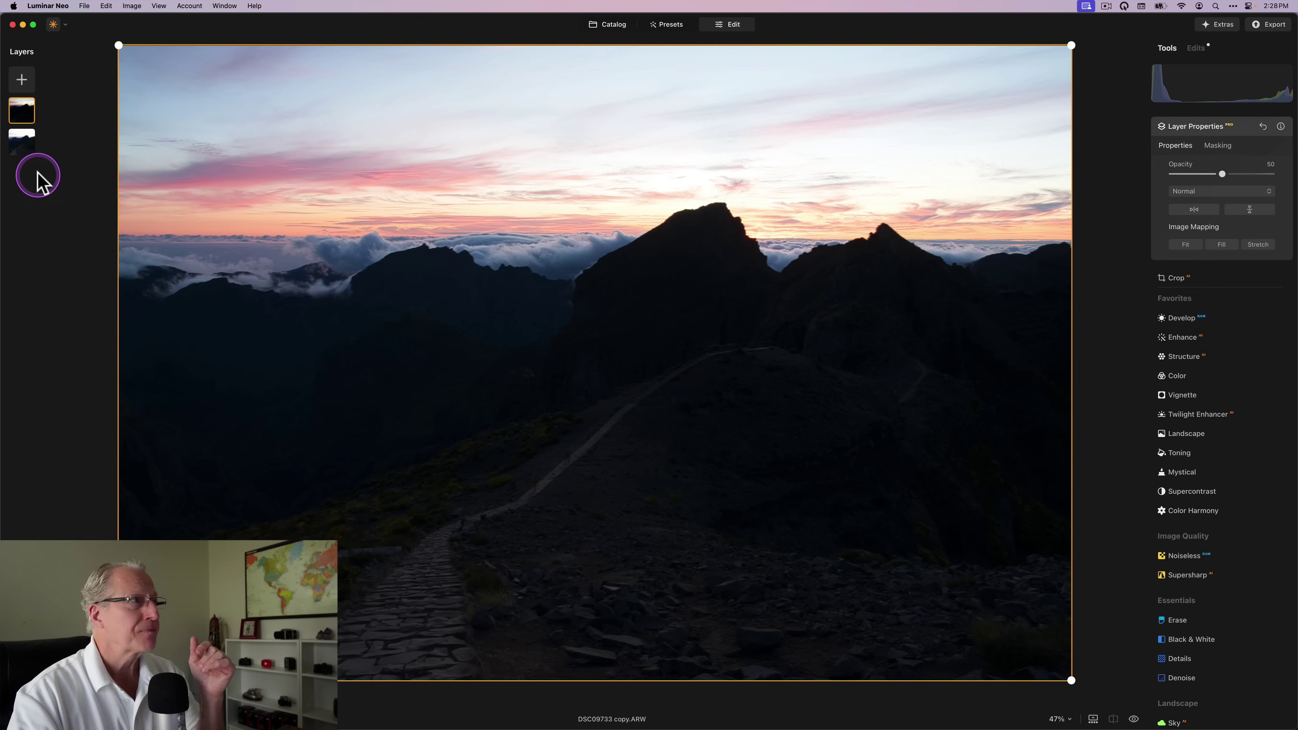
Swap the two layers' order and hide the top layer to judge the bright exposure alone
left_click(25, 149)
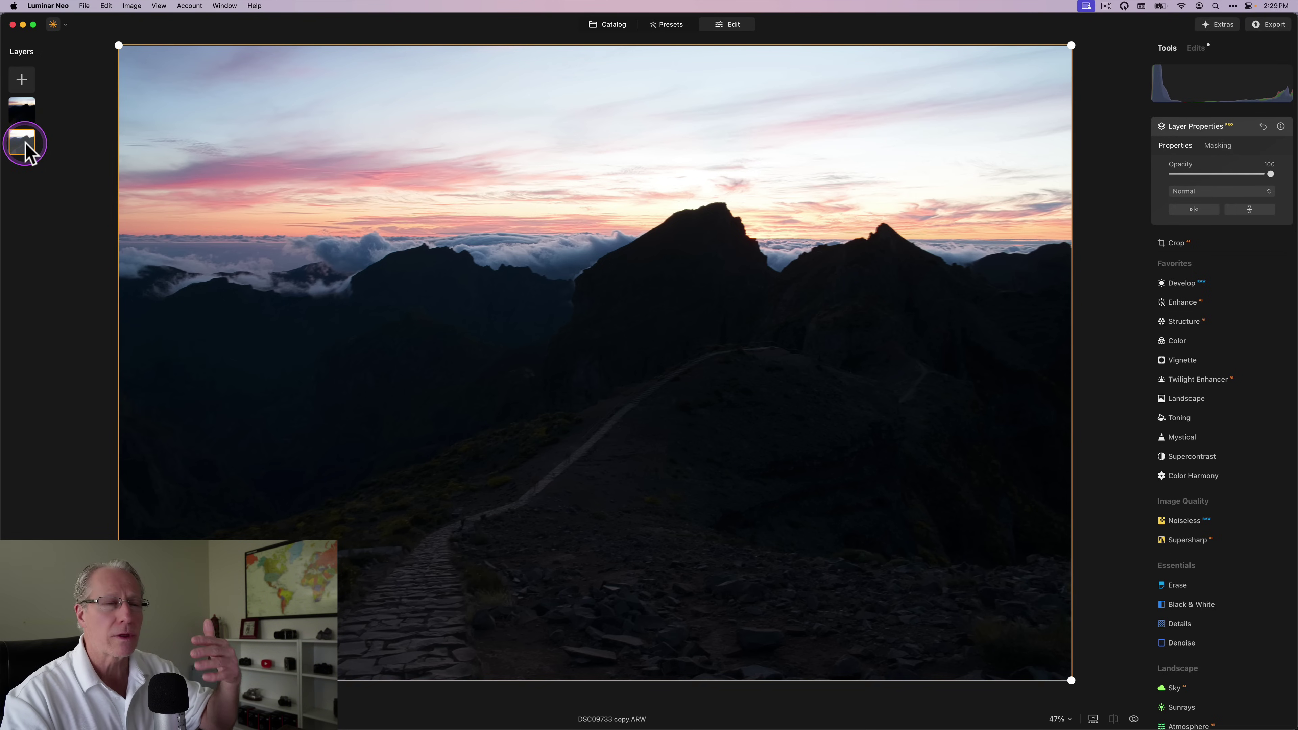
left_click(848, 92)
left_click(1269, 173)
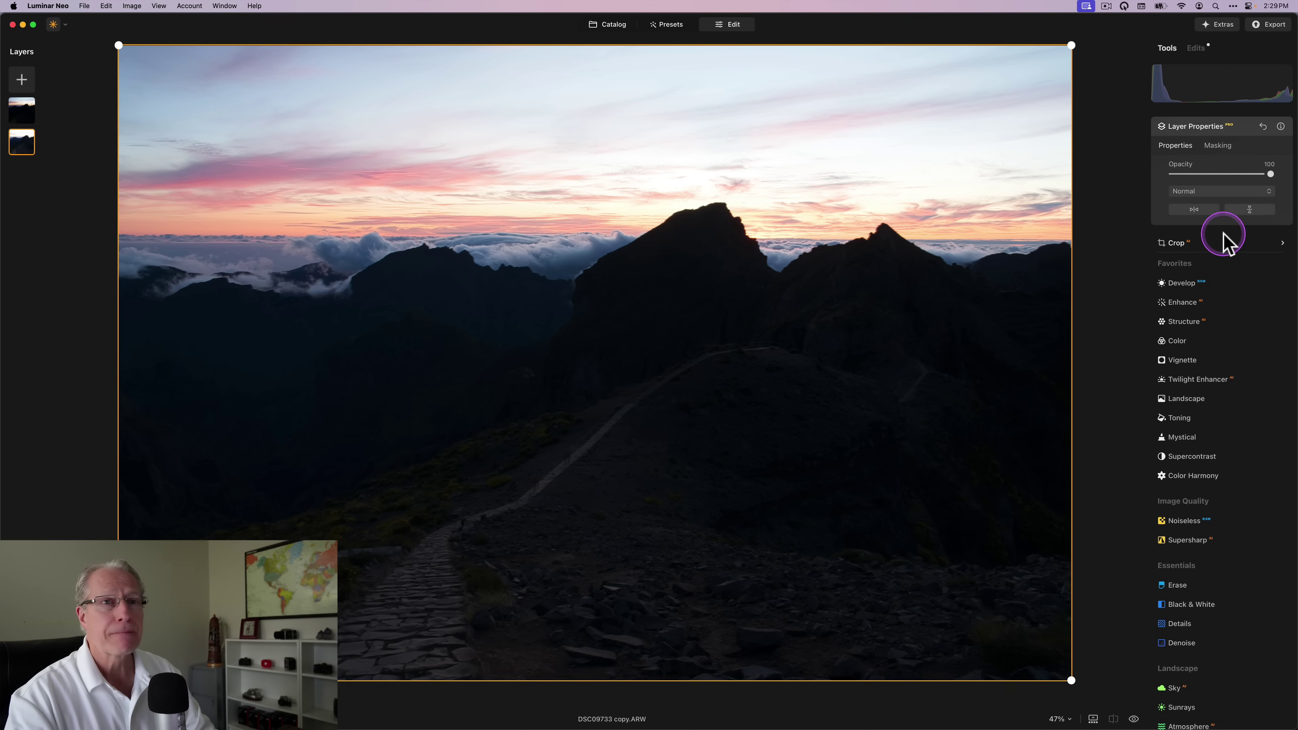
left_click(23, 118)
right_click(29, 116)
left_click(44, 122)
left_click(23, 134)
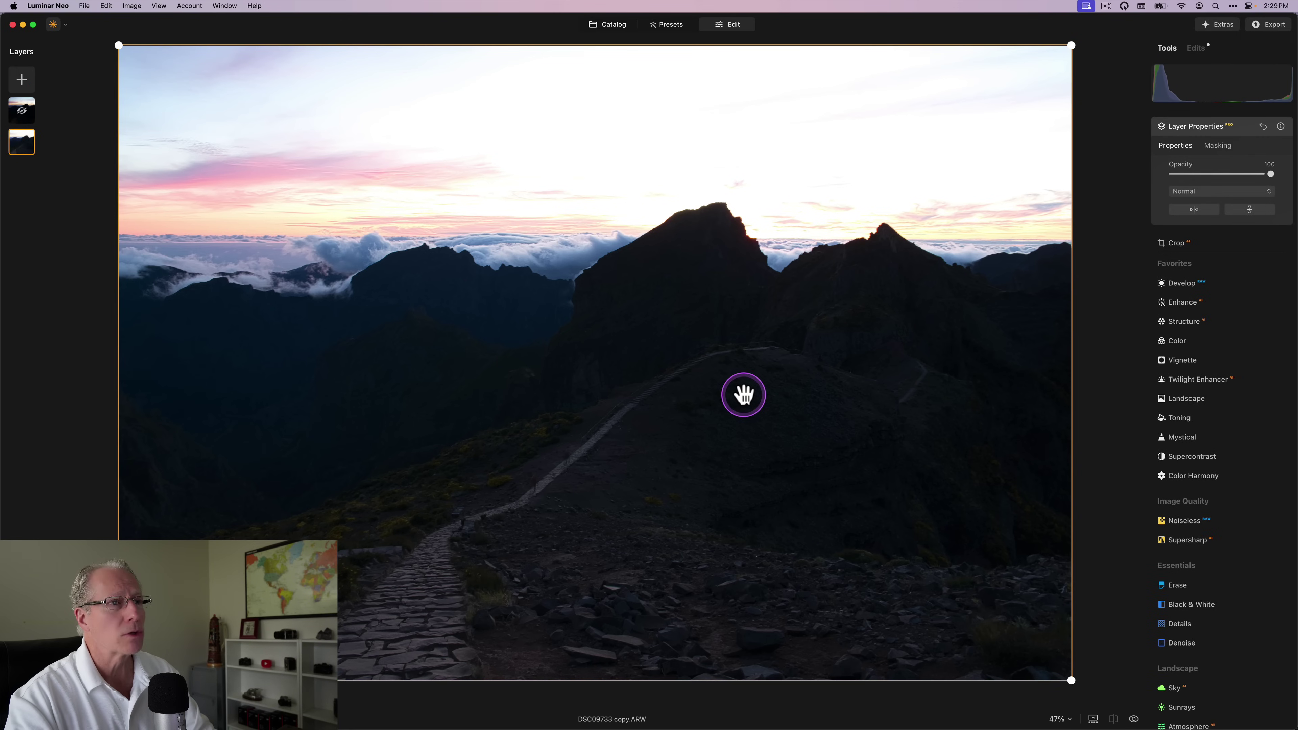
In Develop, set Exposure 0.44, Smart Contrast 27 and Shadows 19, checking before and after
left_click(1190, 281)
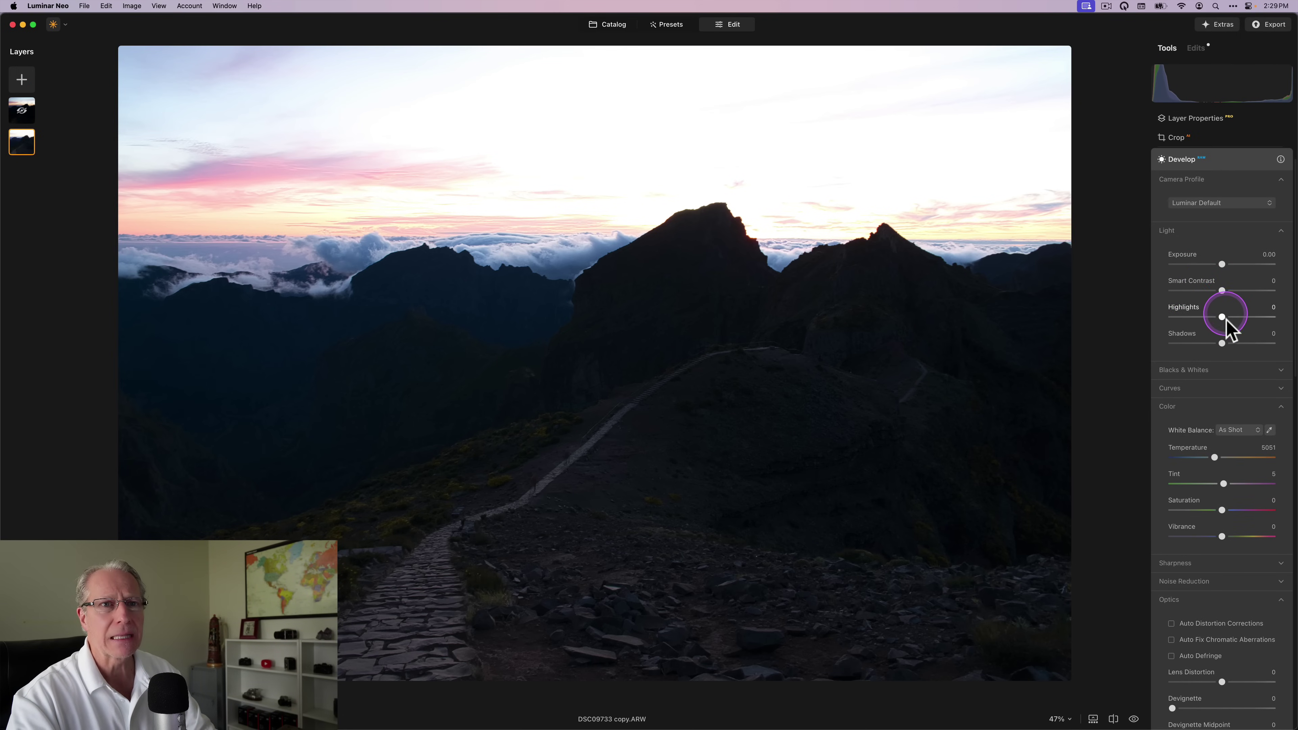
left_click_drag(1223, 342, 1232, 343)
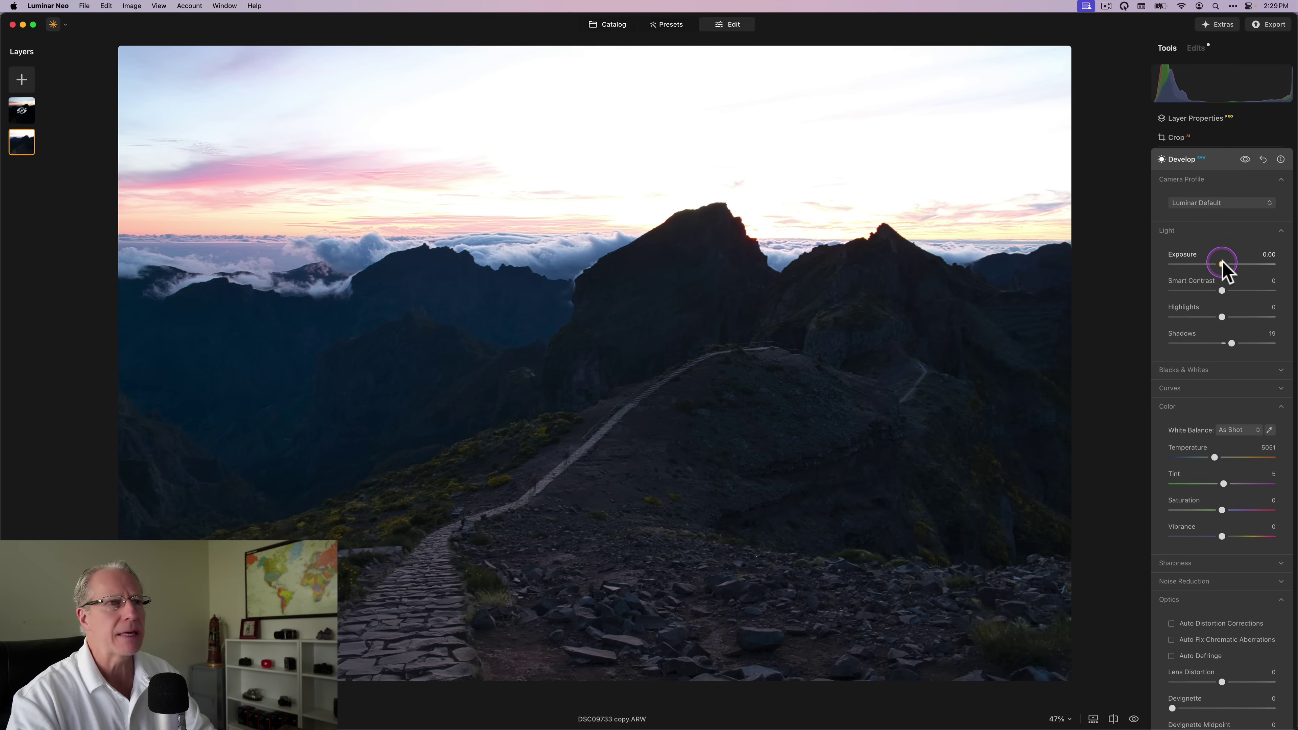
left_click_drag(1223, 264, 1236, 291)
left_click(1221, 290)
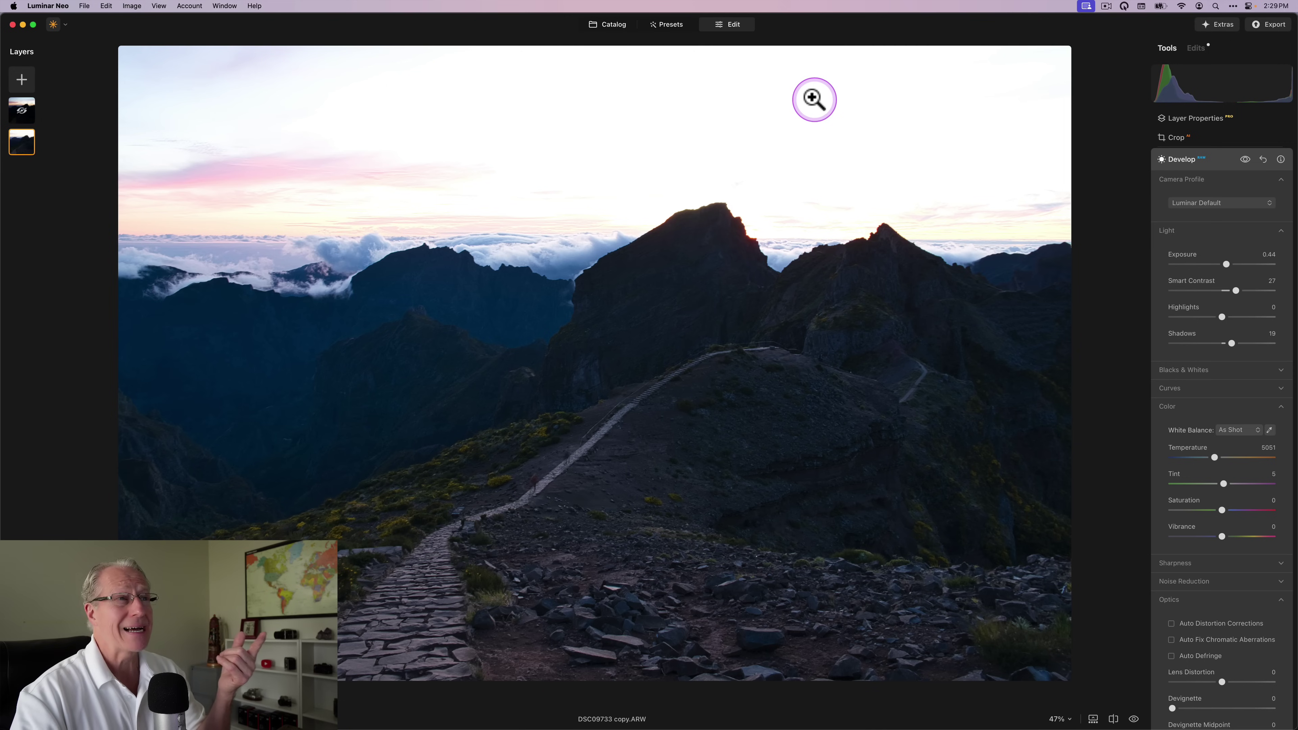
left_click(1244, 159)
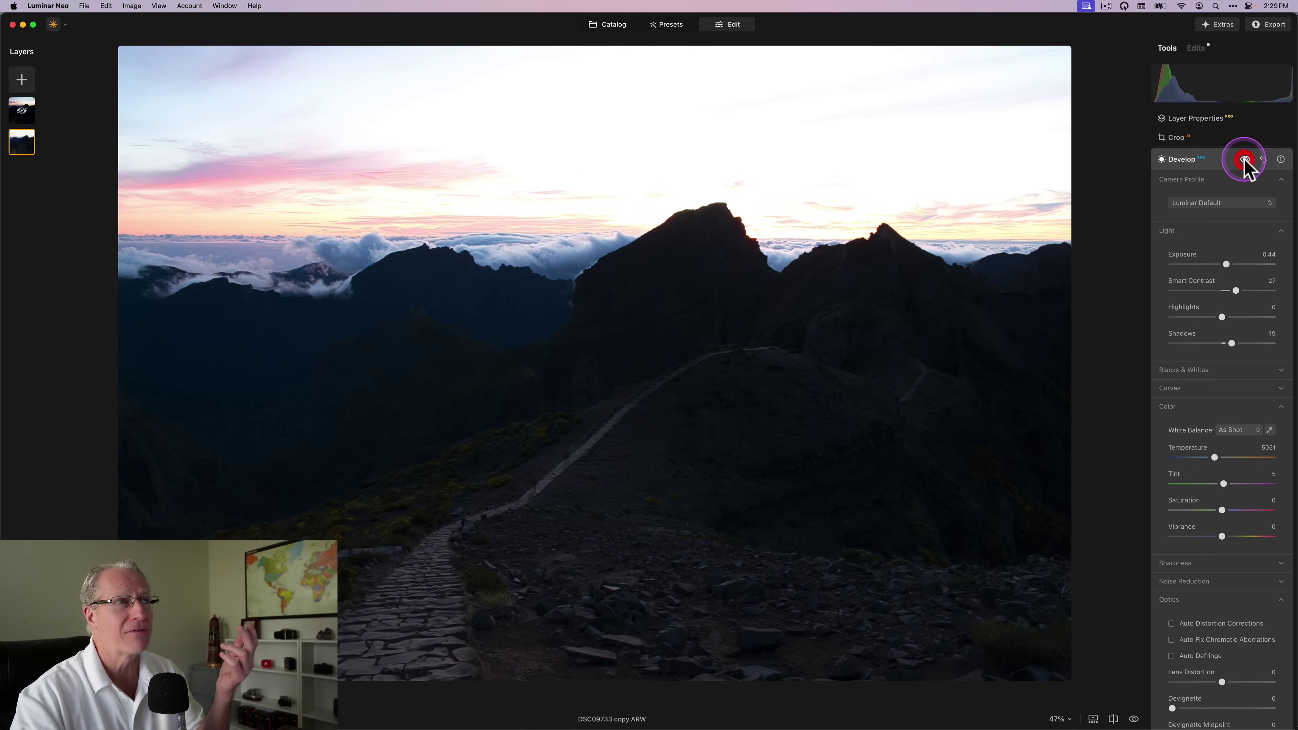
left_click(1243, 160)
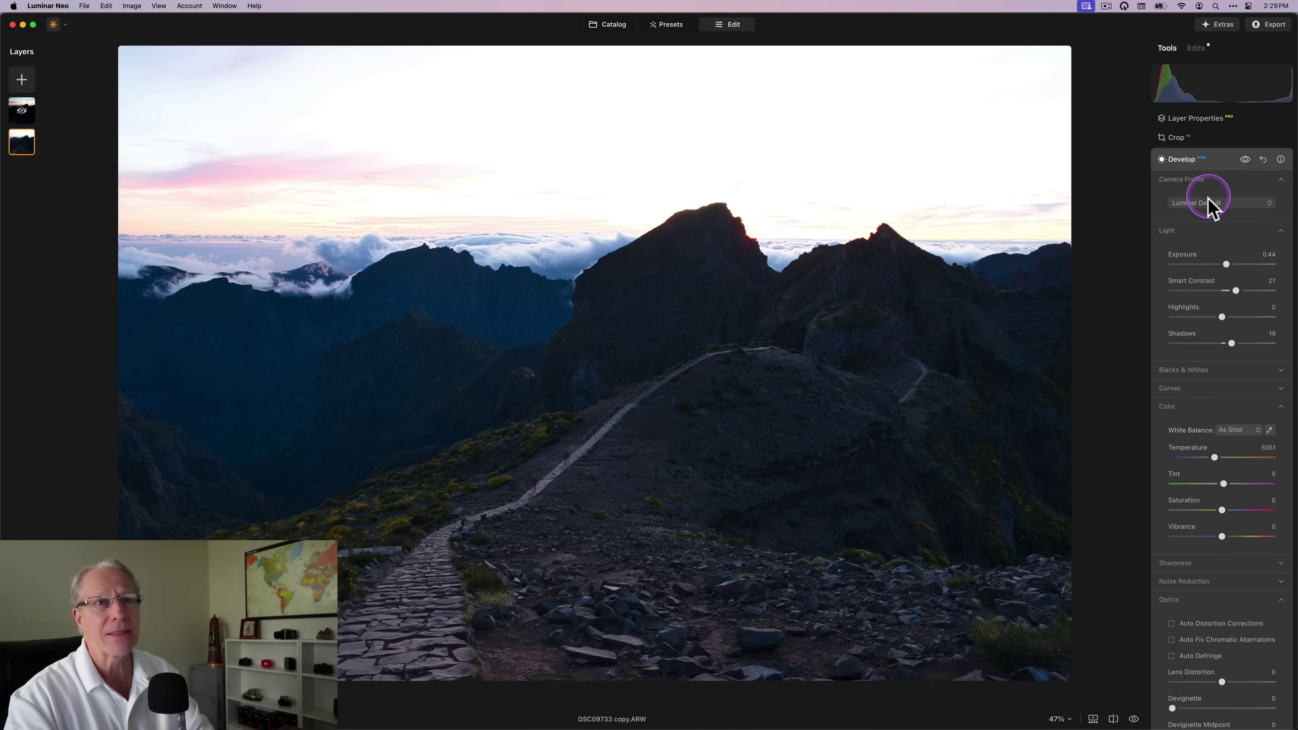
Enable Auto Distortion Corrections under Optics for the bright exposure
scroll(1158, 337, "down", 1)
scroll(1175, 398, "down", 5)
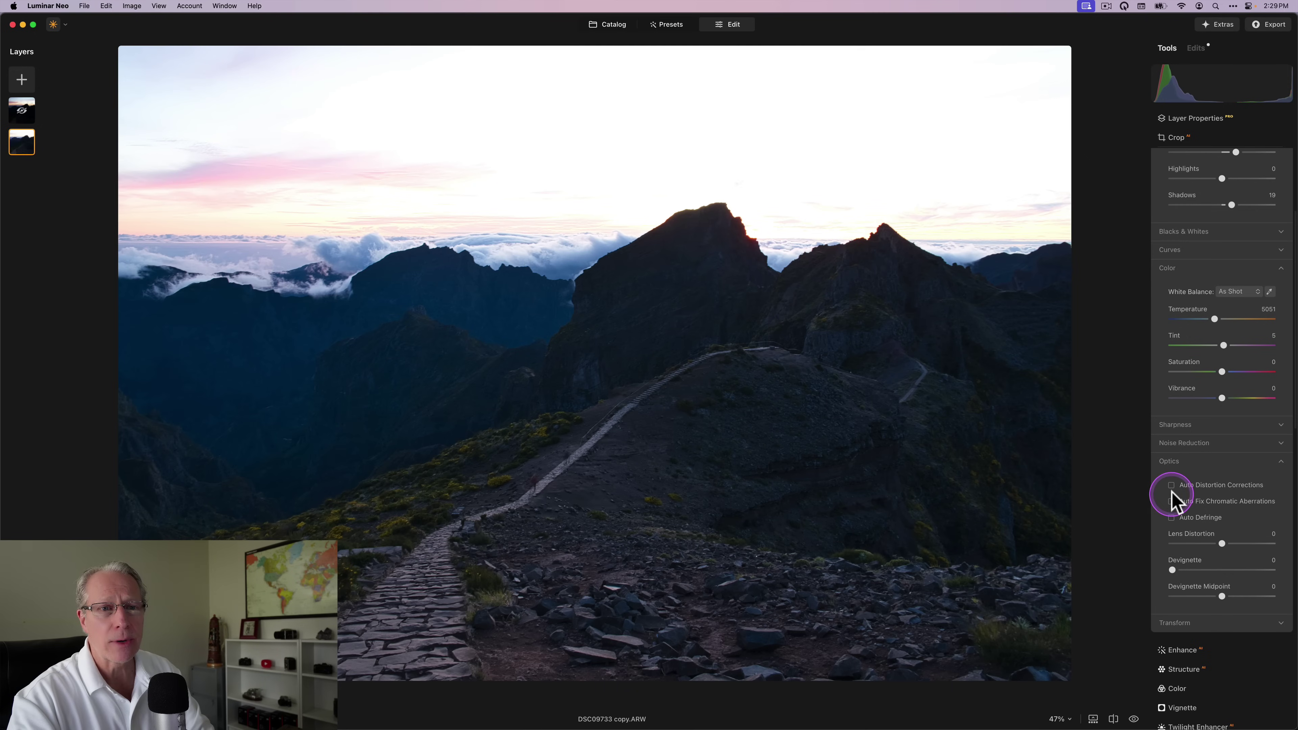
left_click(1174, 486)
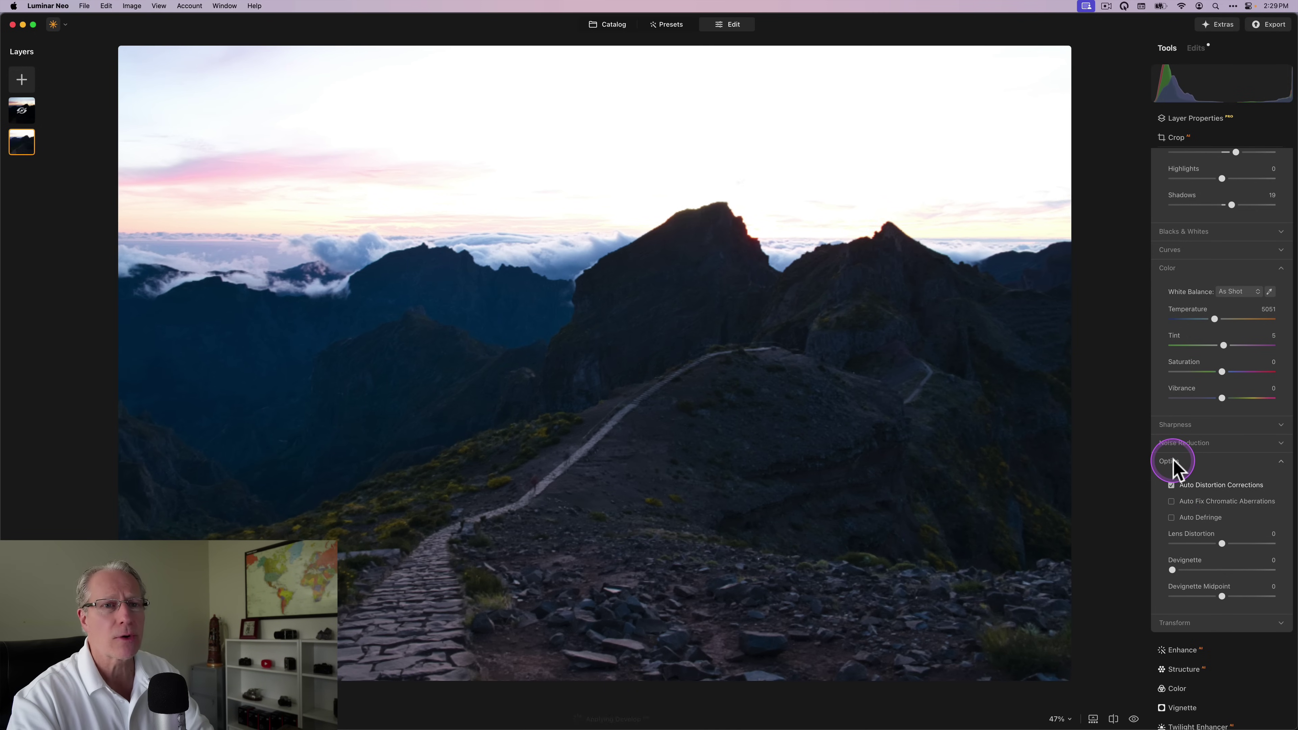
left_click(1168, 459)
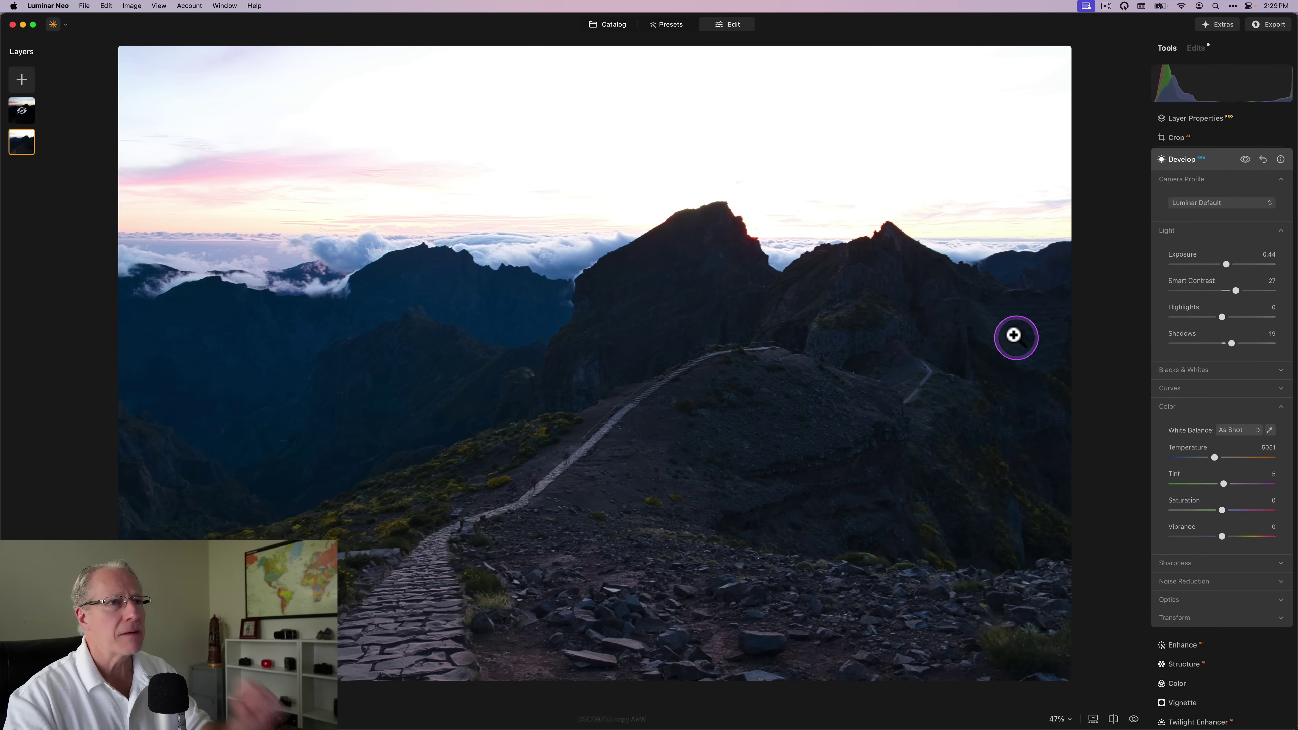
left_click(689, 311)
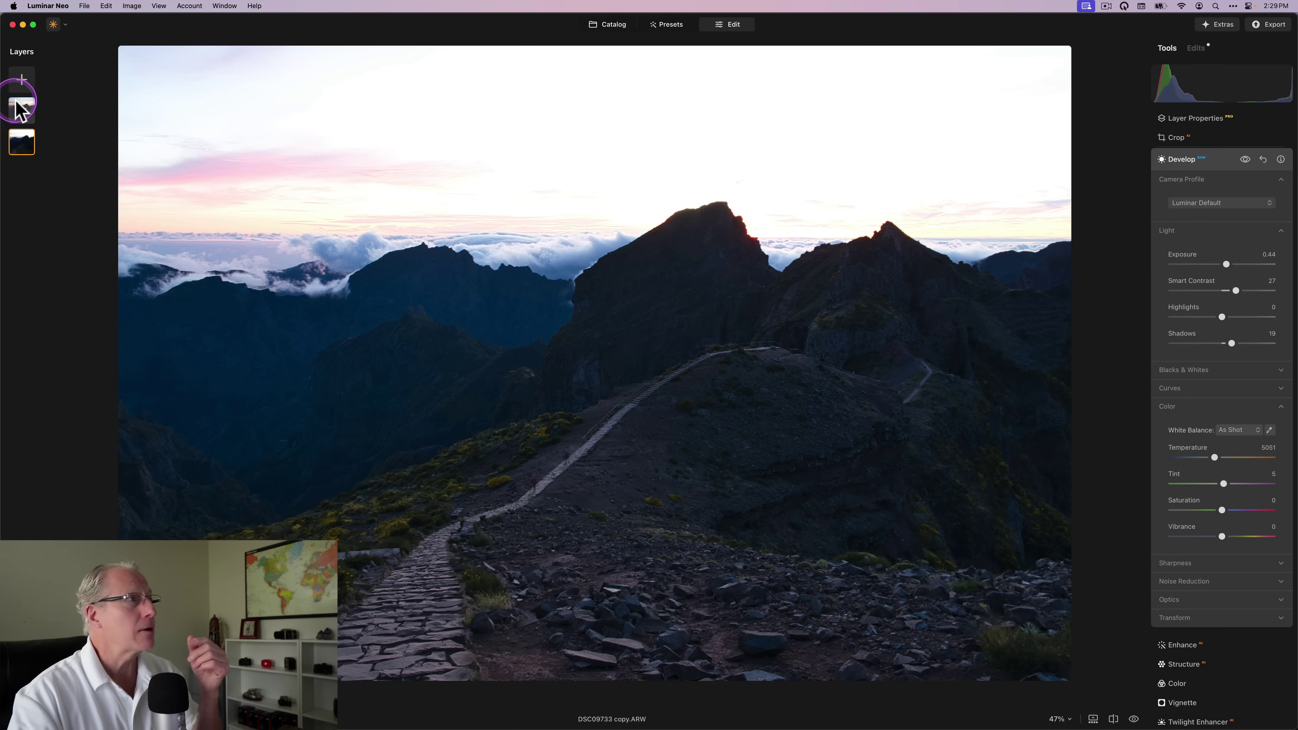
Show the top sunset layer and set its Layer Properties opacity to 100
left_click(22, 109)
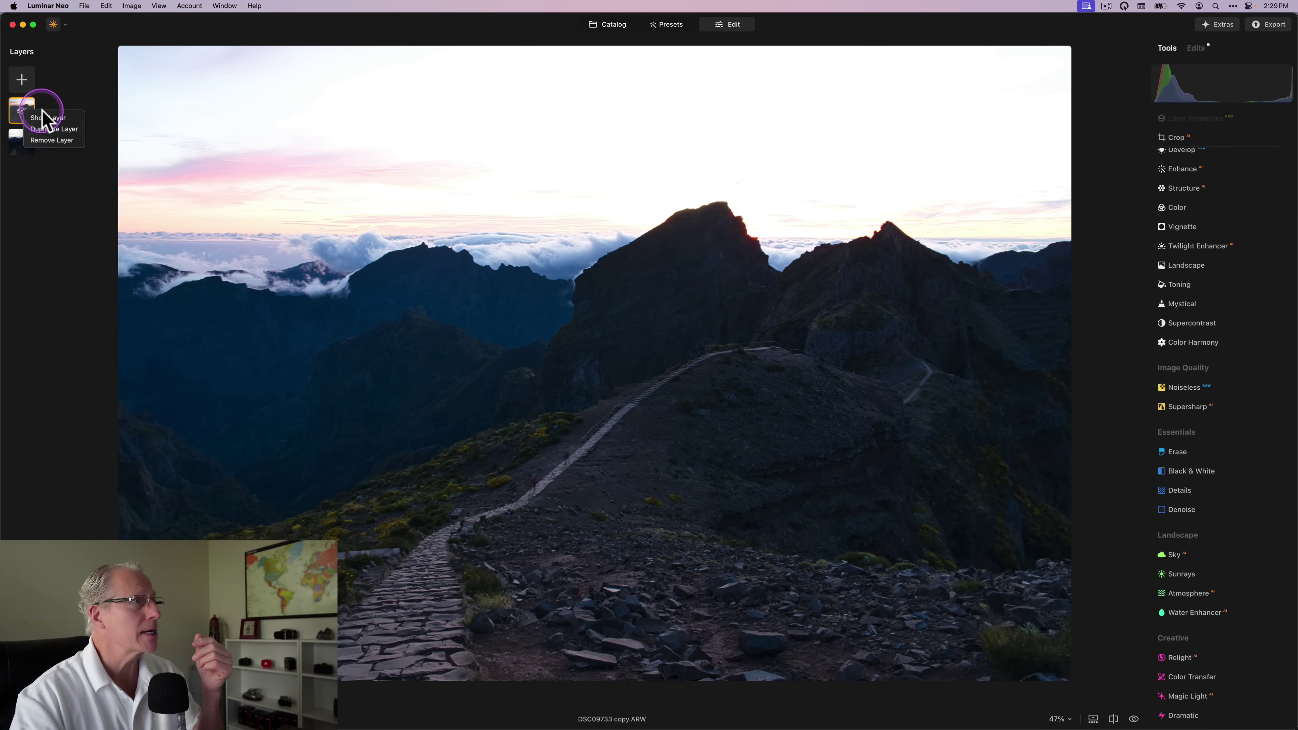
left_click(46, 123)
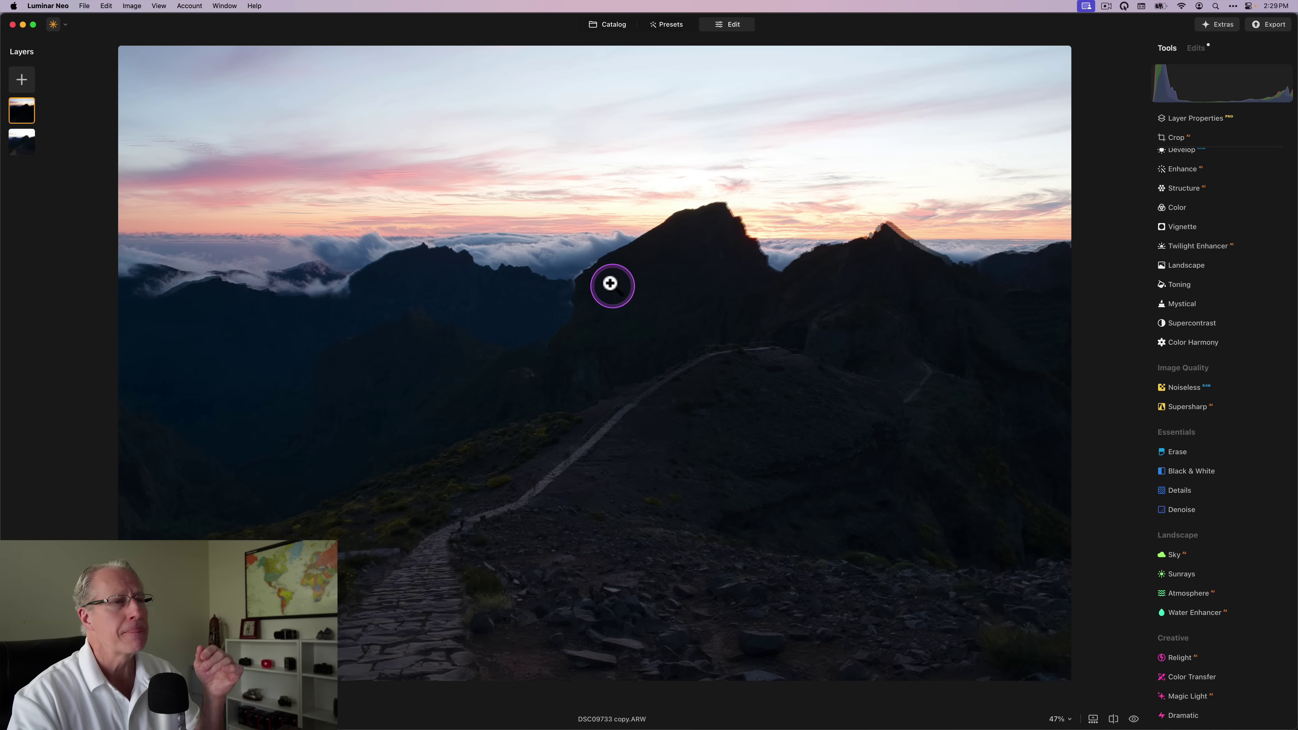
scroll(1195, 204, "up", 1)
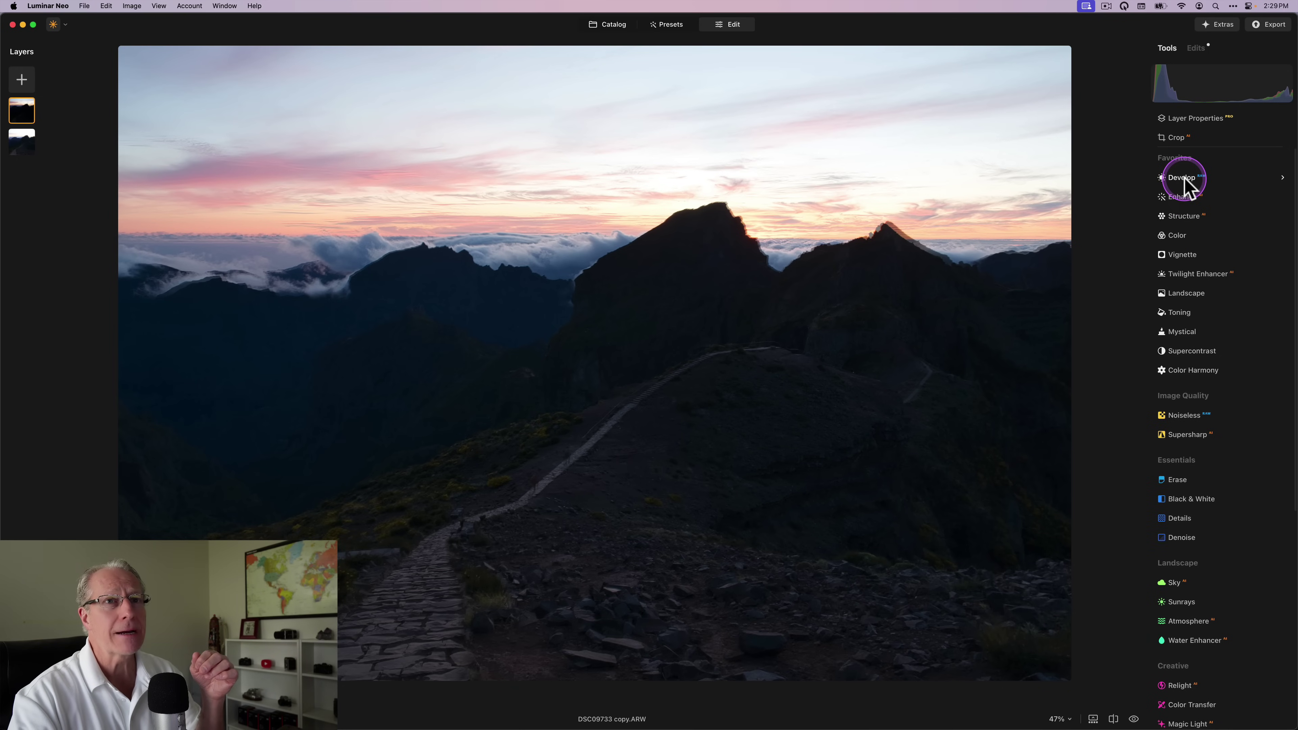
left_click(1197, 119)
left_click_drag(1223, 174, 1289, 172)
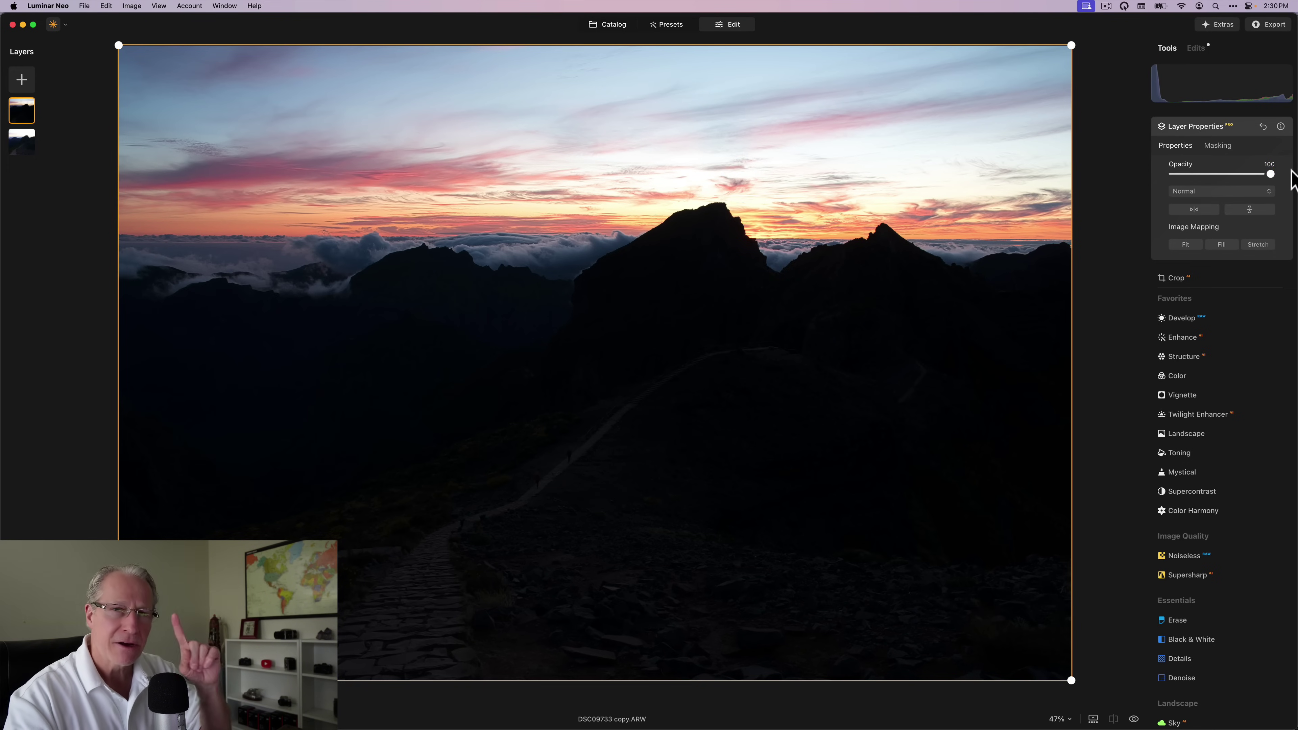
In Develop, drag Highlights to -83 and Shadows to 9 to recover the sky
left_click(1195, 322)
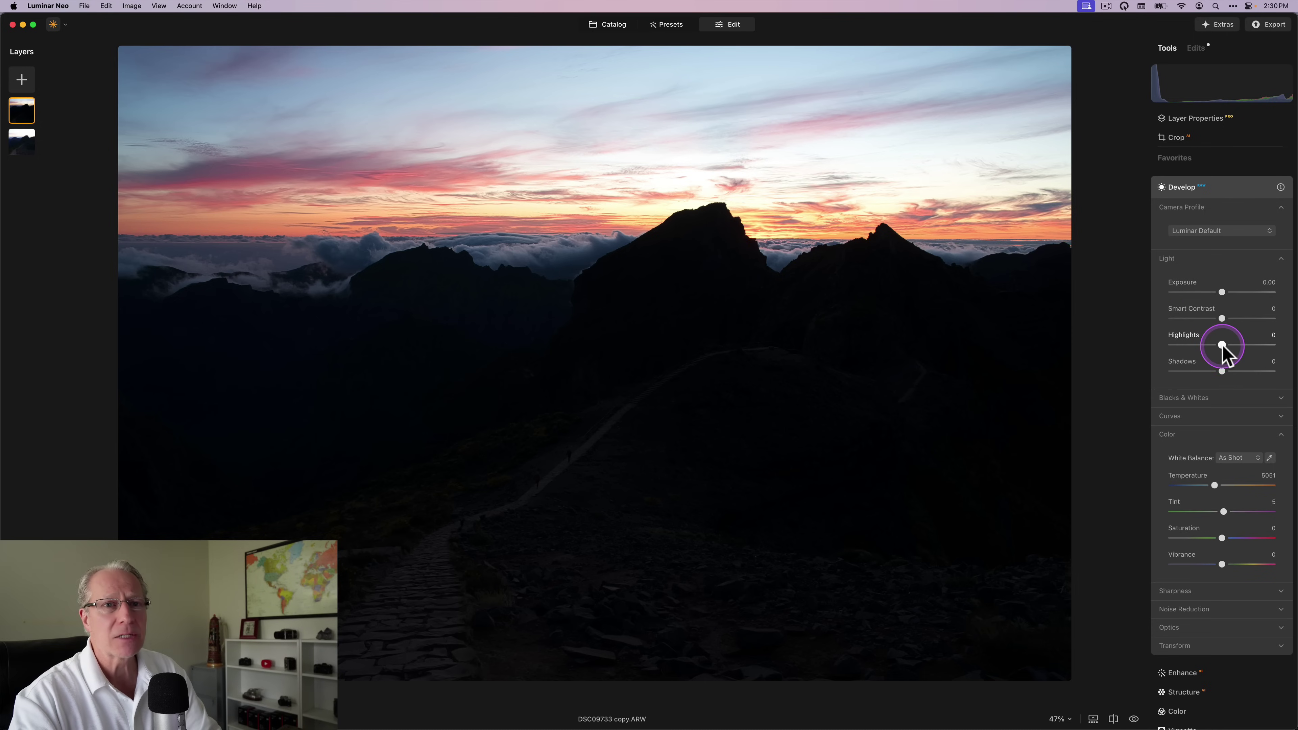
left_click_drag(1222, 345, 1192, 345)
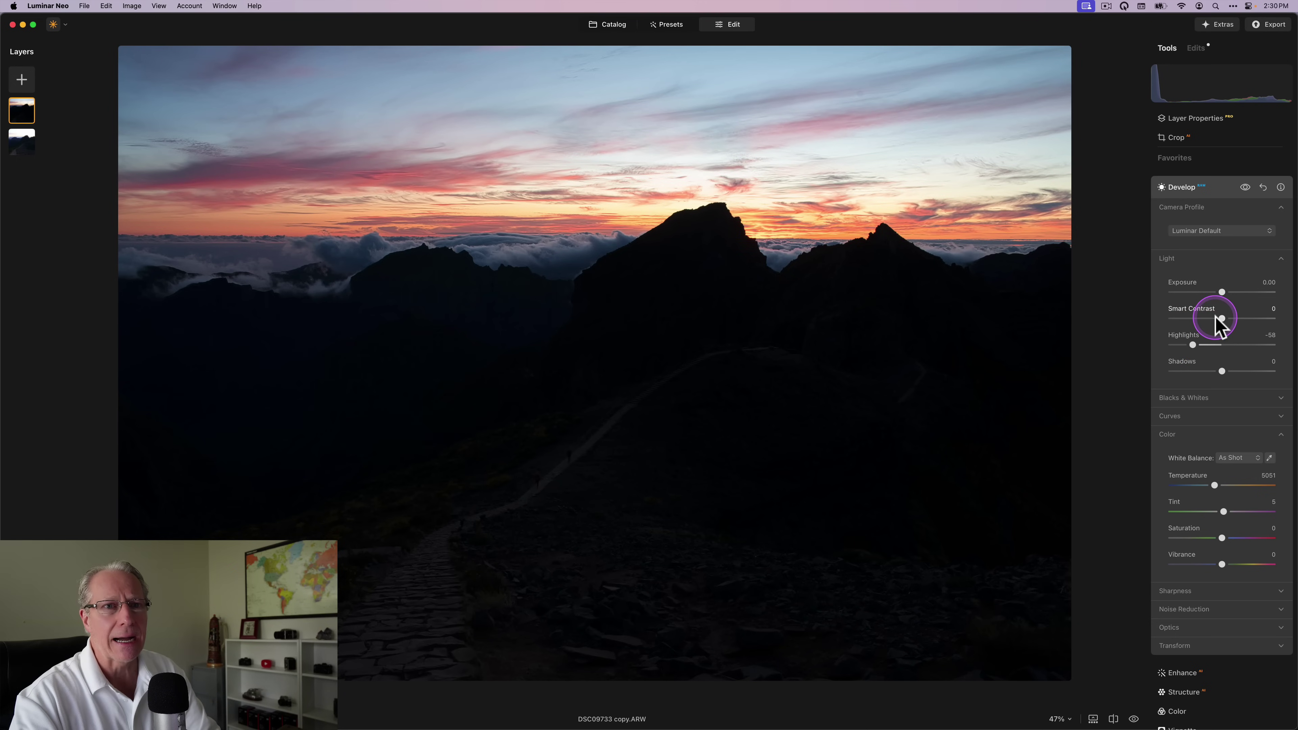
left_click_drag(1187, 346, 1226, 371)
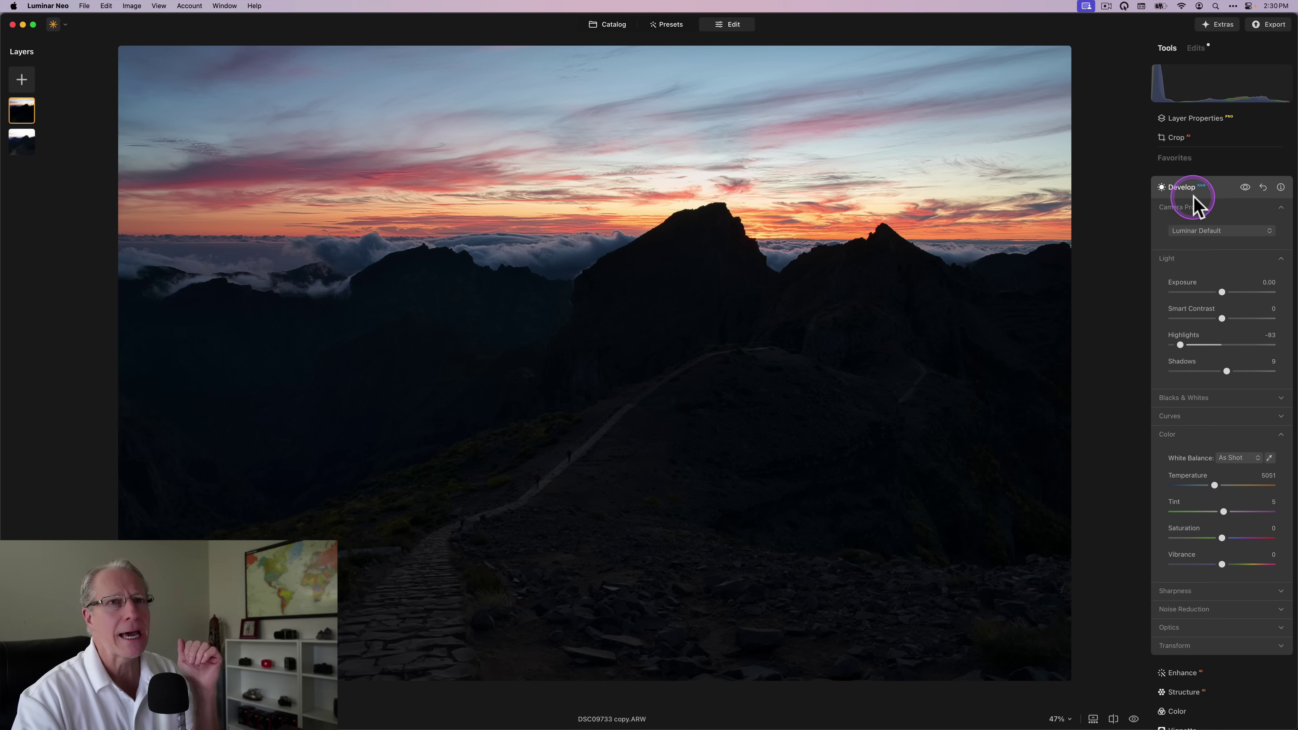
Set the top sunset layer's opacity to 50 in Layer Properties
left_click(1203, 190)
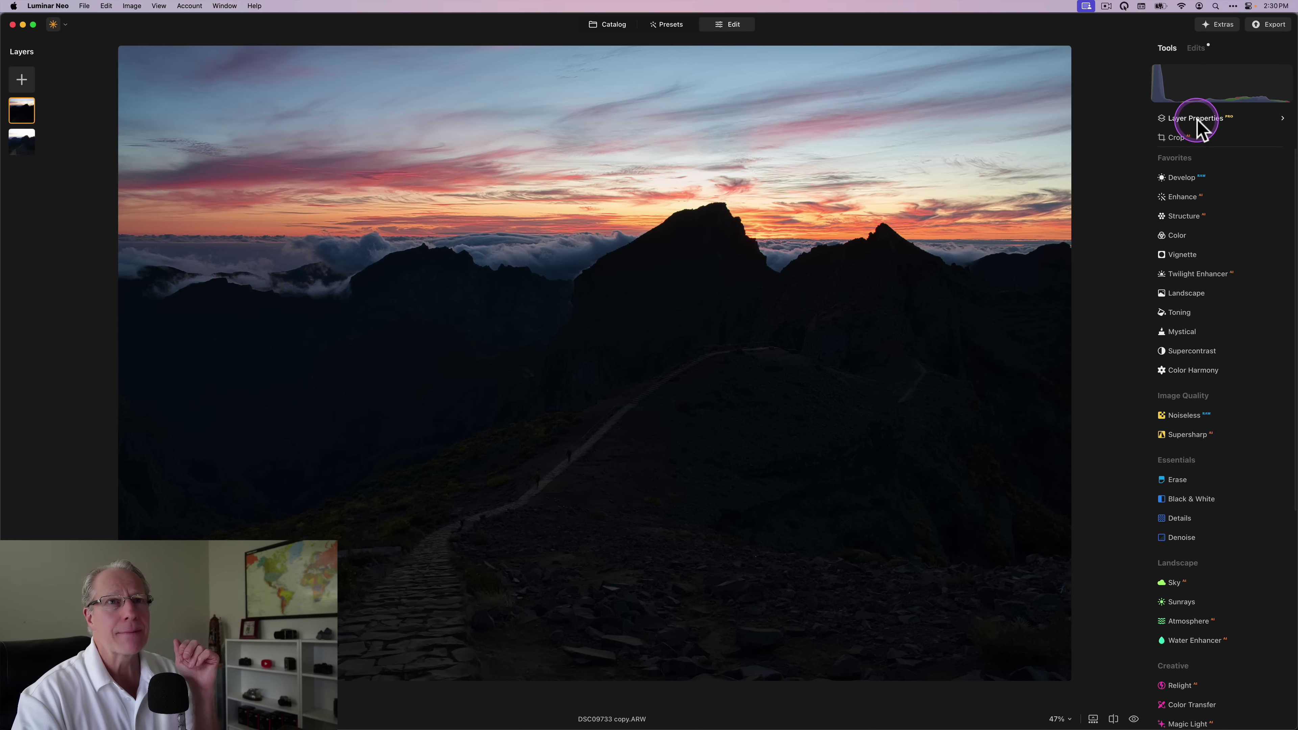
left_click(1195, 119)
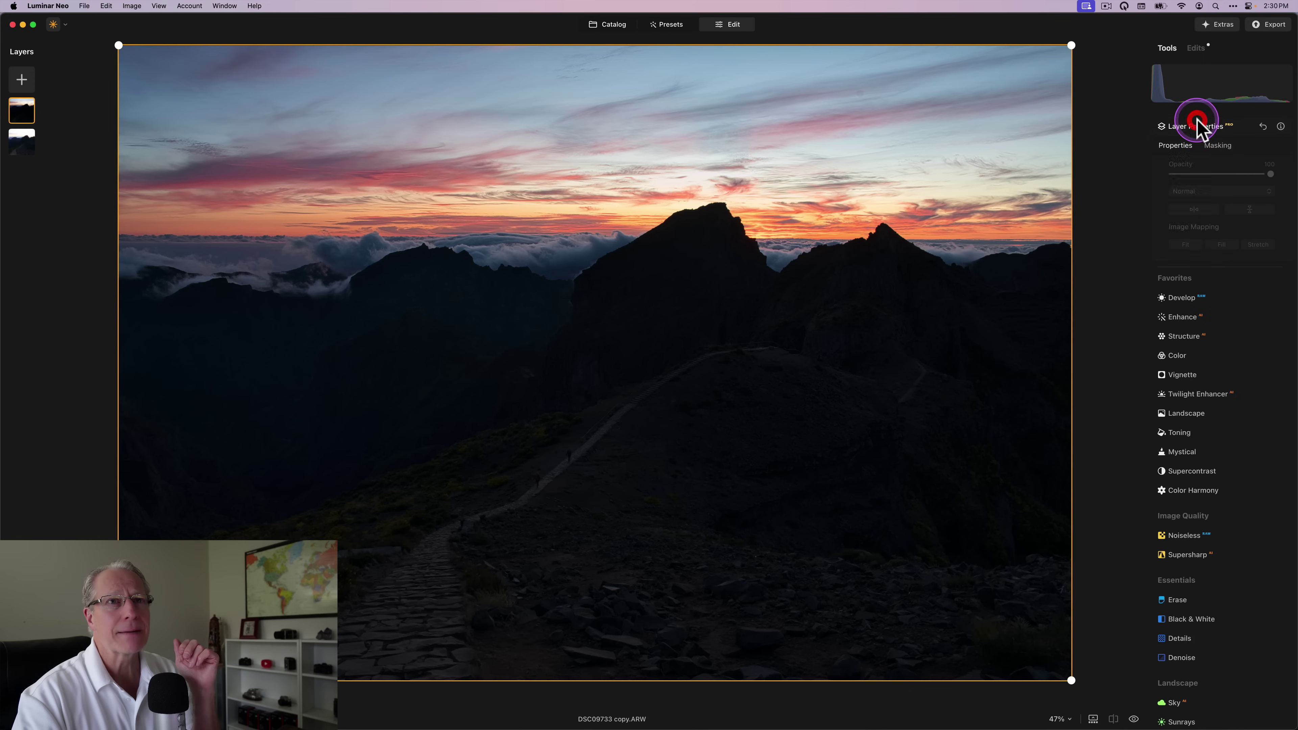
left_click(1221, 174)
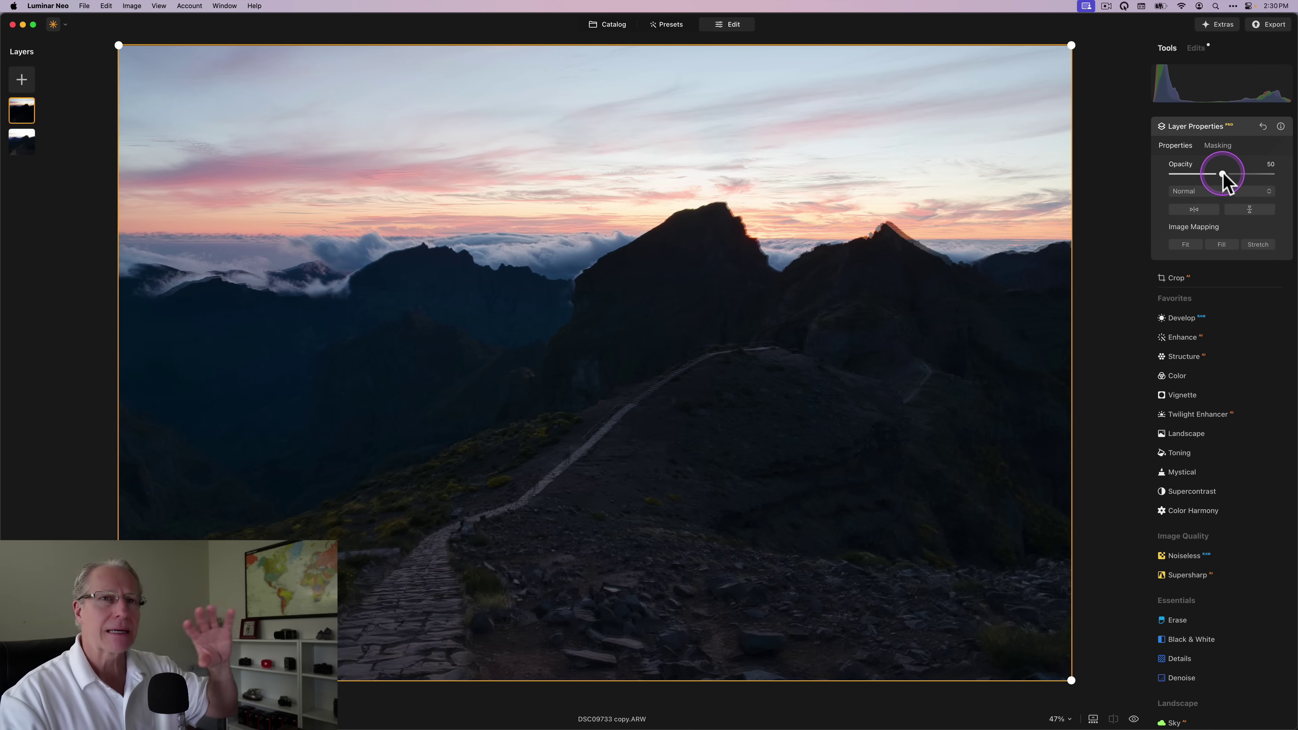
left_click(1225, 150)
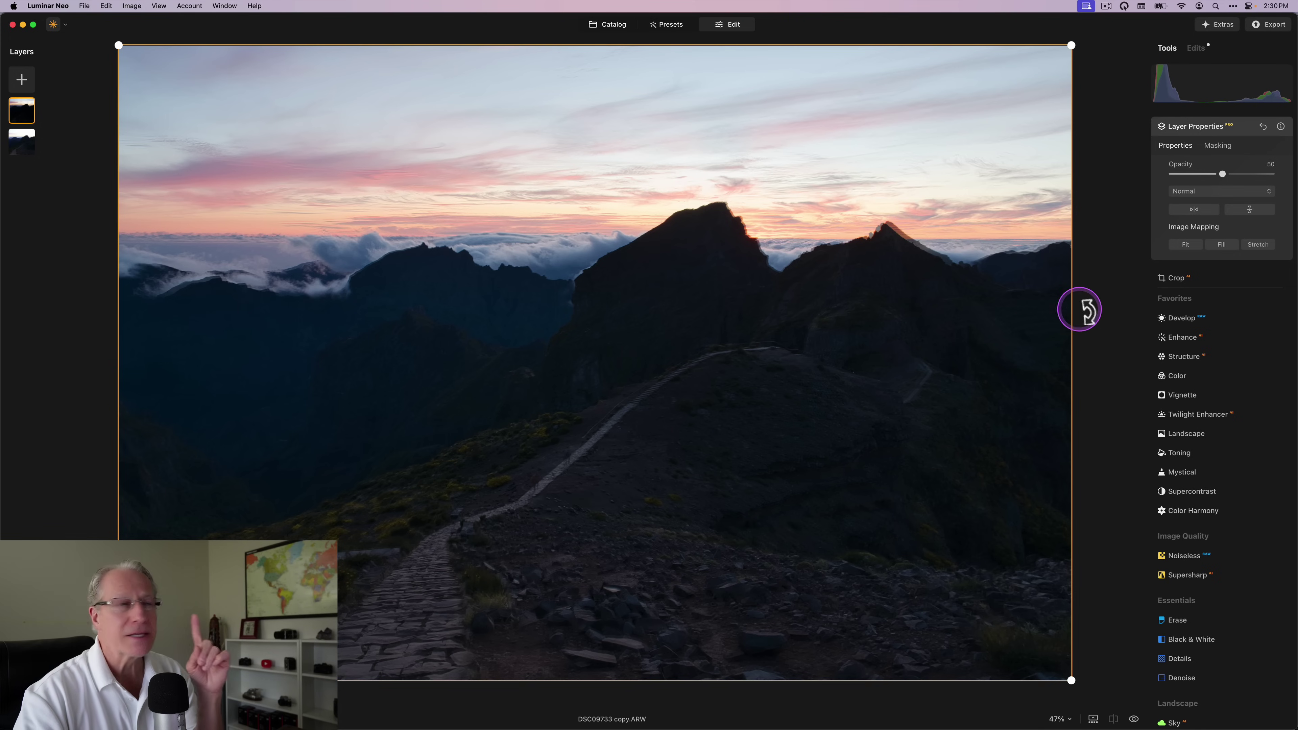
Enable Auto Distortion Corrections under Develop > Optics for the top layer
left_click(1185, 319)
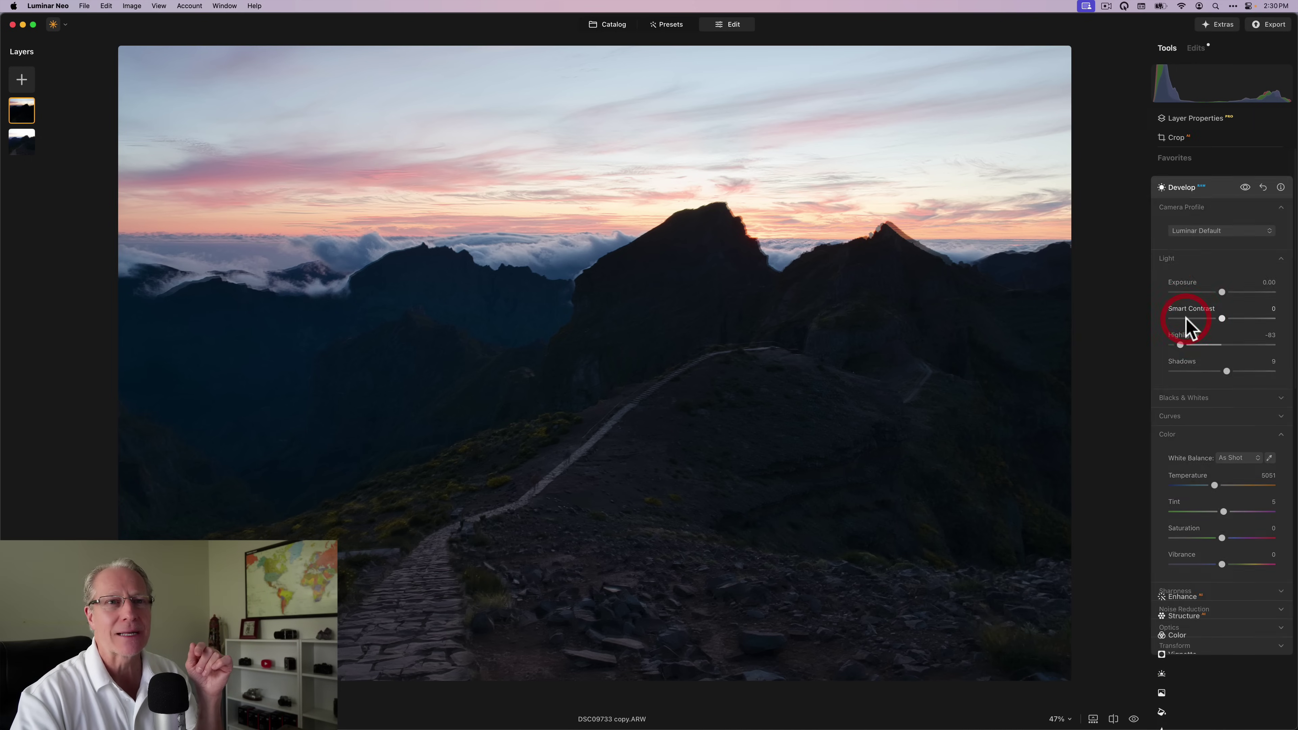
left_click(1211, 418)
scroll(1190, 511, "down", 2)
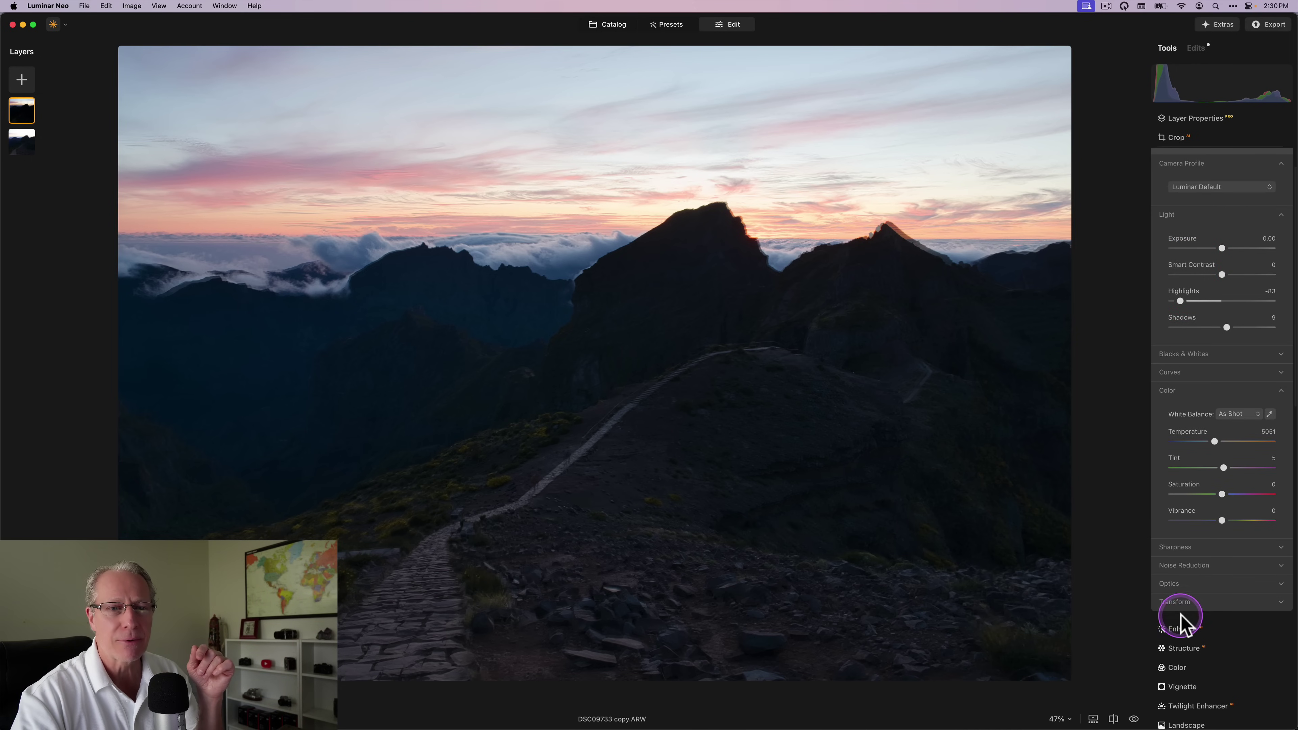
left_click(1175, 585)
left_click(1171, 607)
scroll(1219, 168, "up", 3)
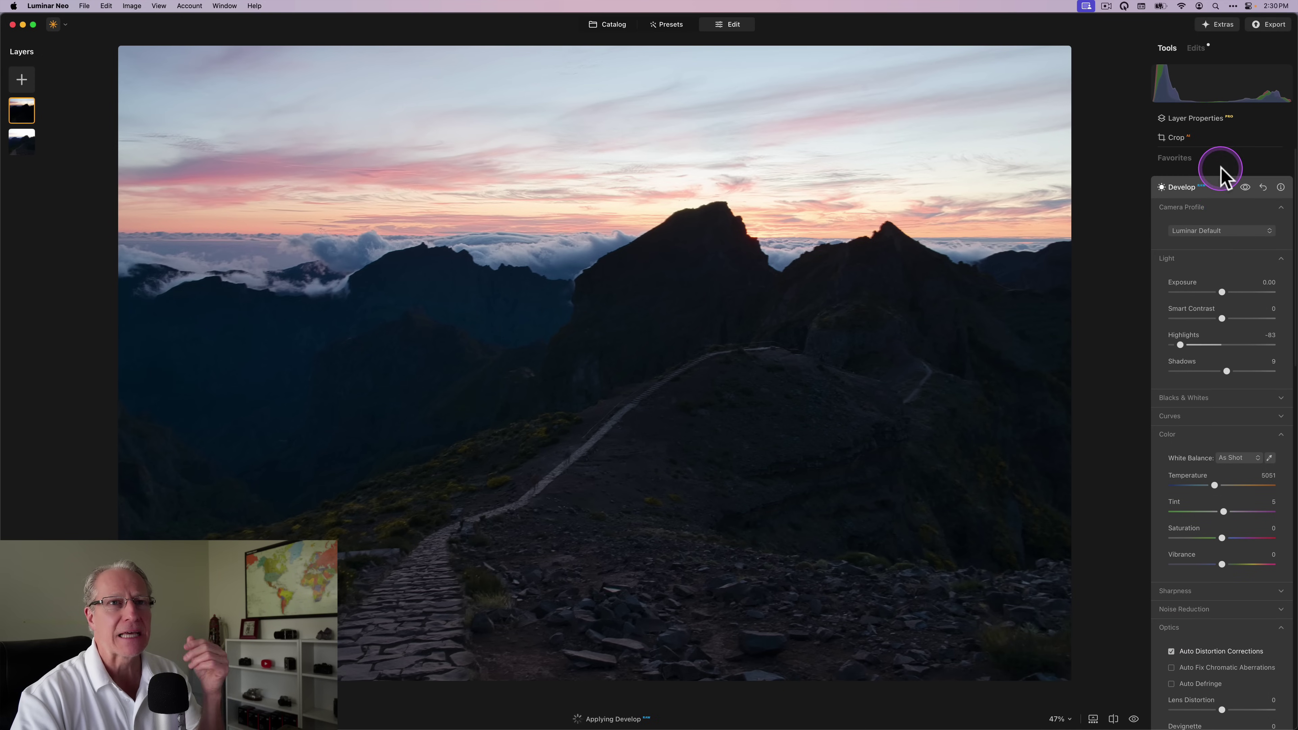
left_click(1218, 188)
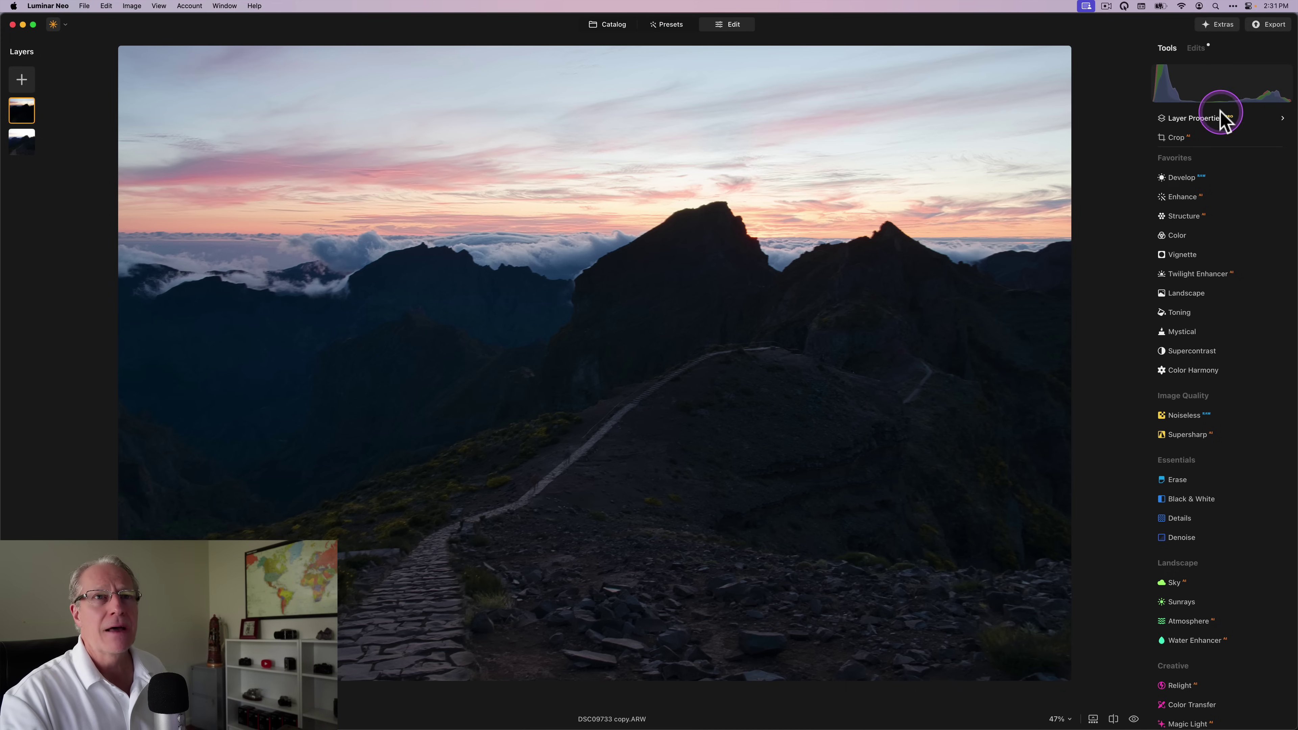
Add a linear gradient mask over the sky, shifted up and fading below the ridge
left_click(1211, 118)
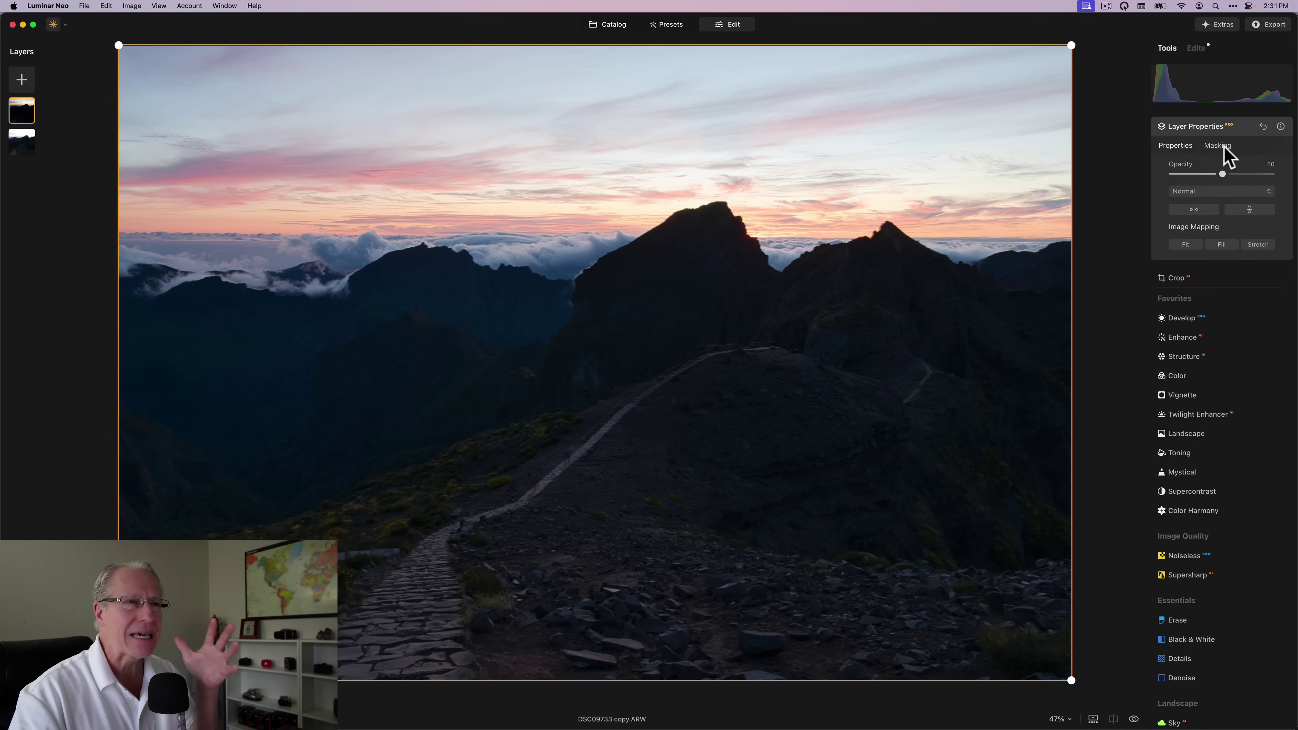
left_click(1223, 146)
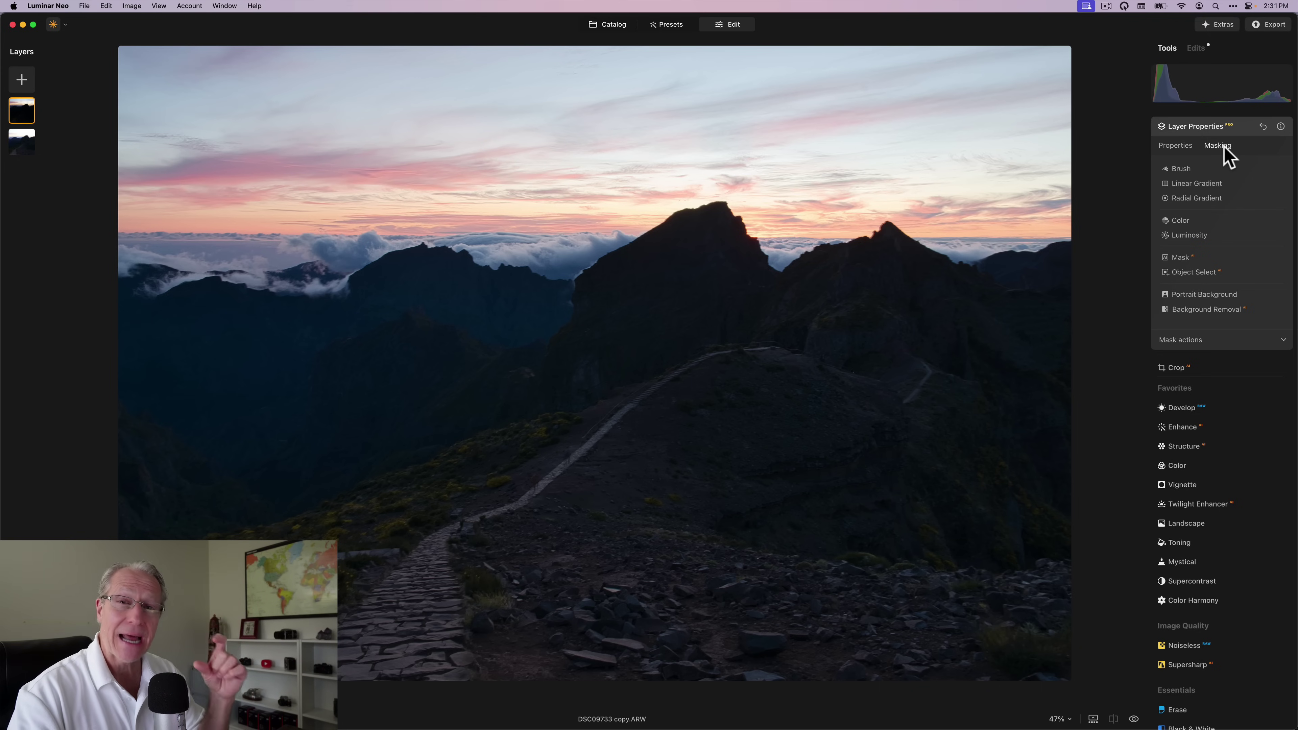
left_click(1200, 184)
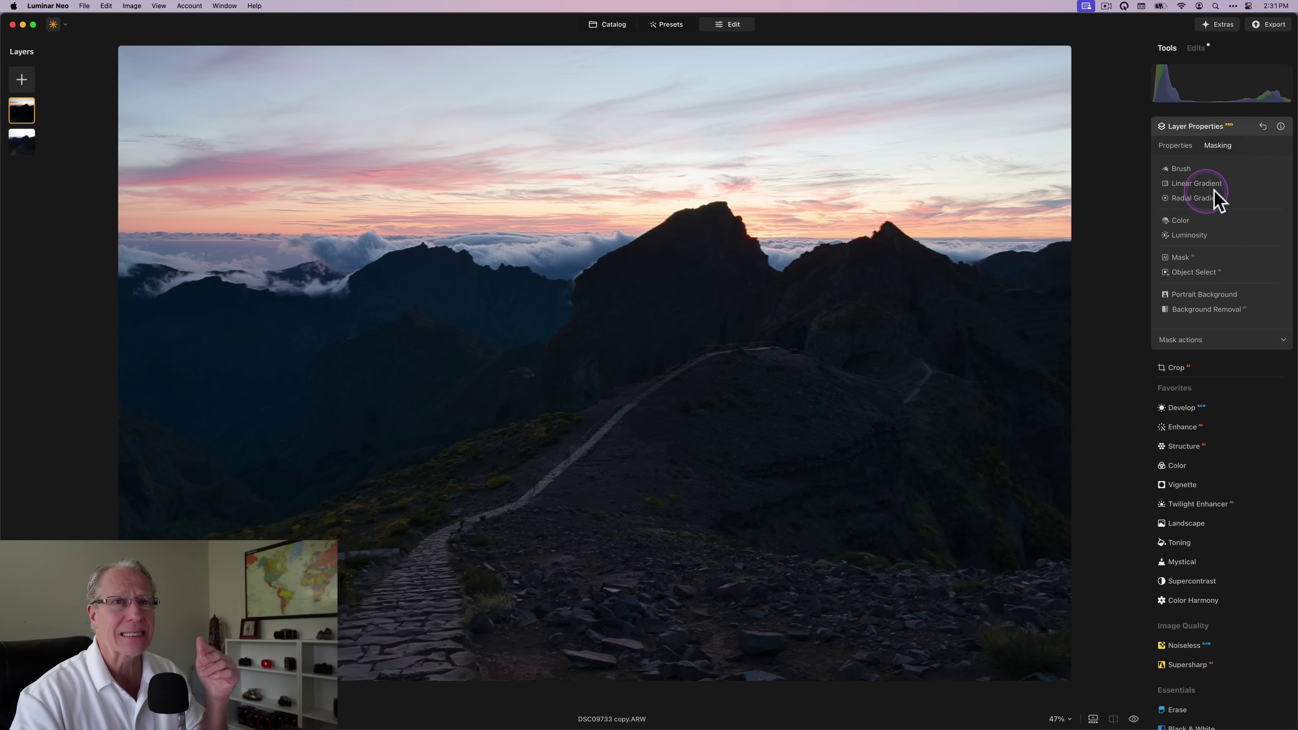
left_click(1198, 184)
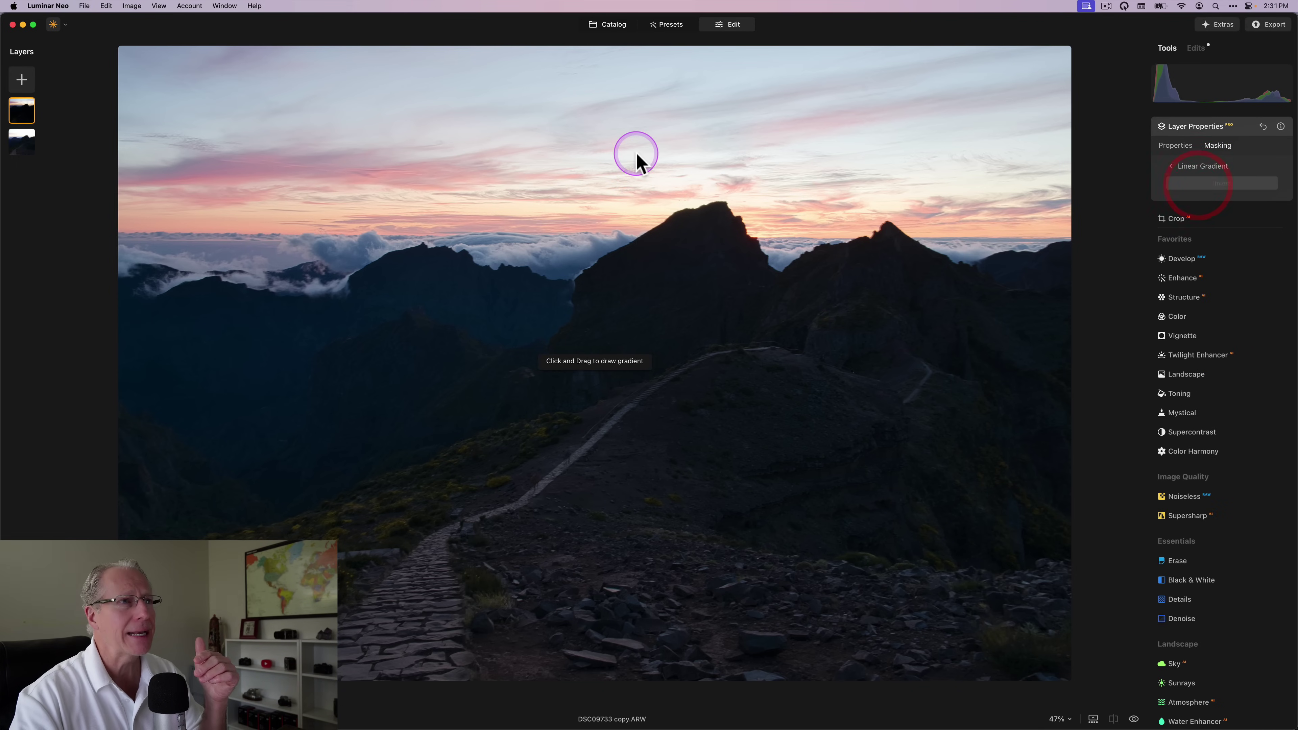
left_click_drag(629, 198, 632, 324)
left_click_drag(632, 253, 632, 235)
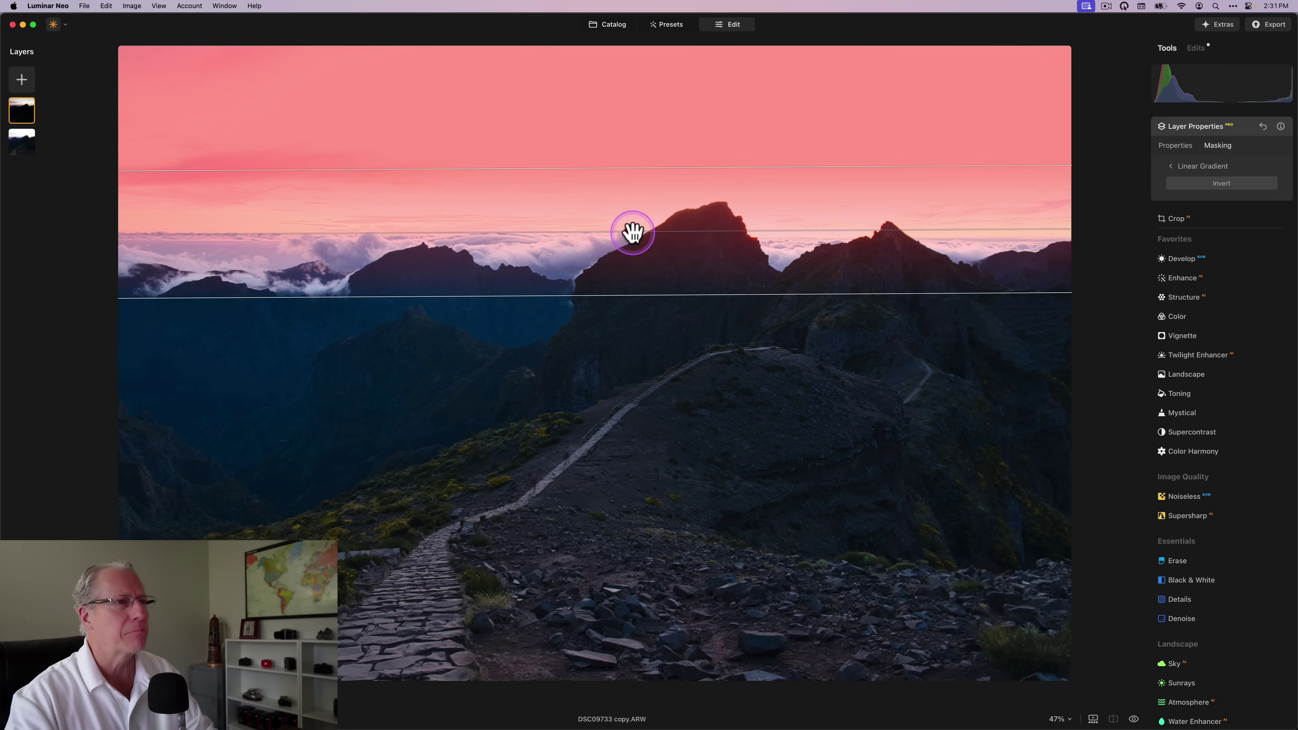
left_click_drag(634, 296, 635, 303)
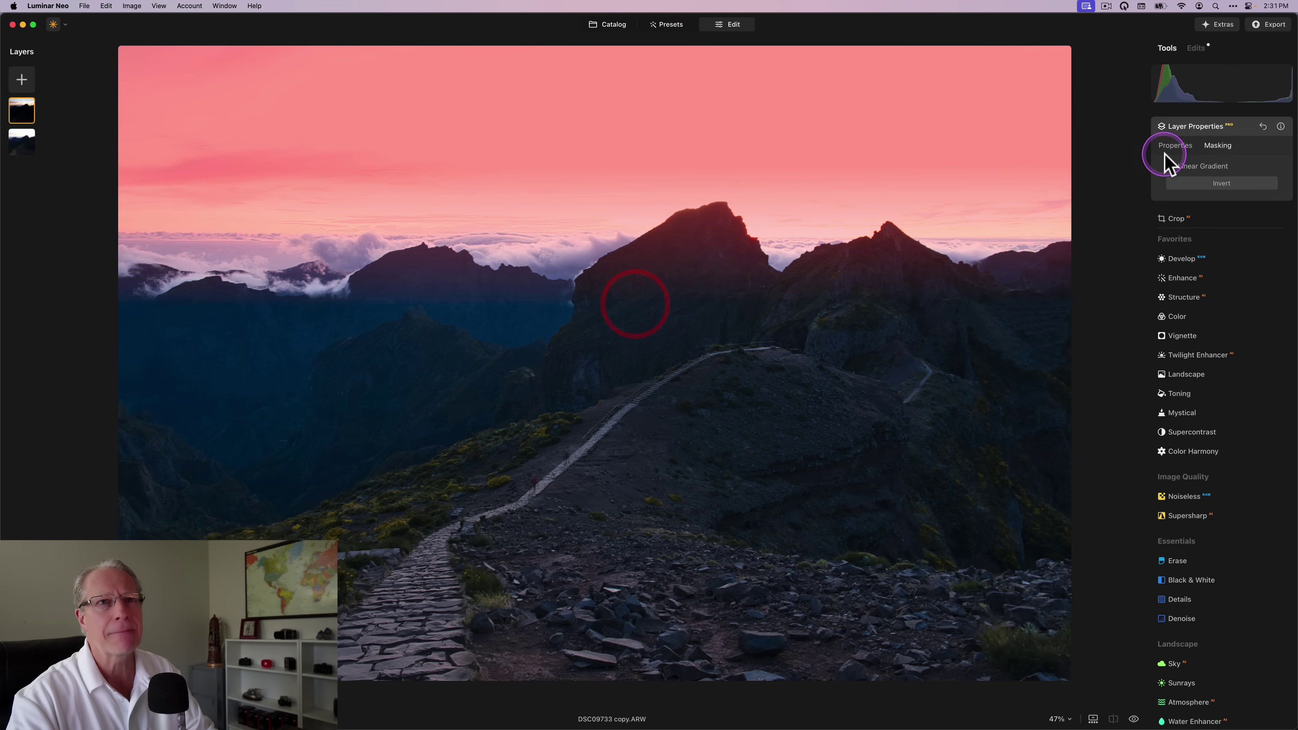
Raise the sky-masked top layer's opacity back to 100 and close Layer Properties
left_click(1175, 145)
left_click_drag(1216, 174, 1283, 174)
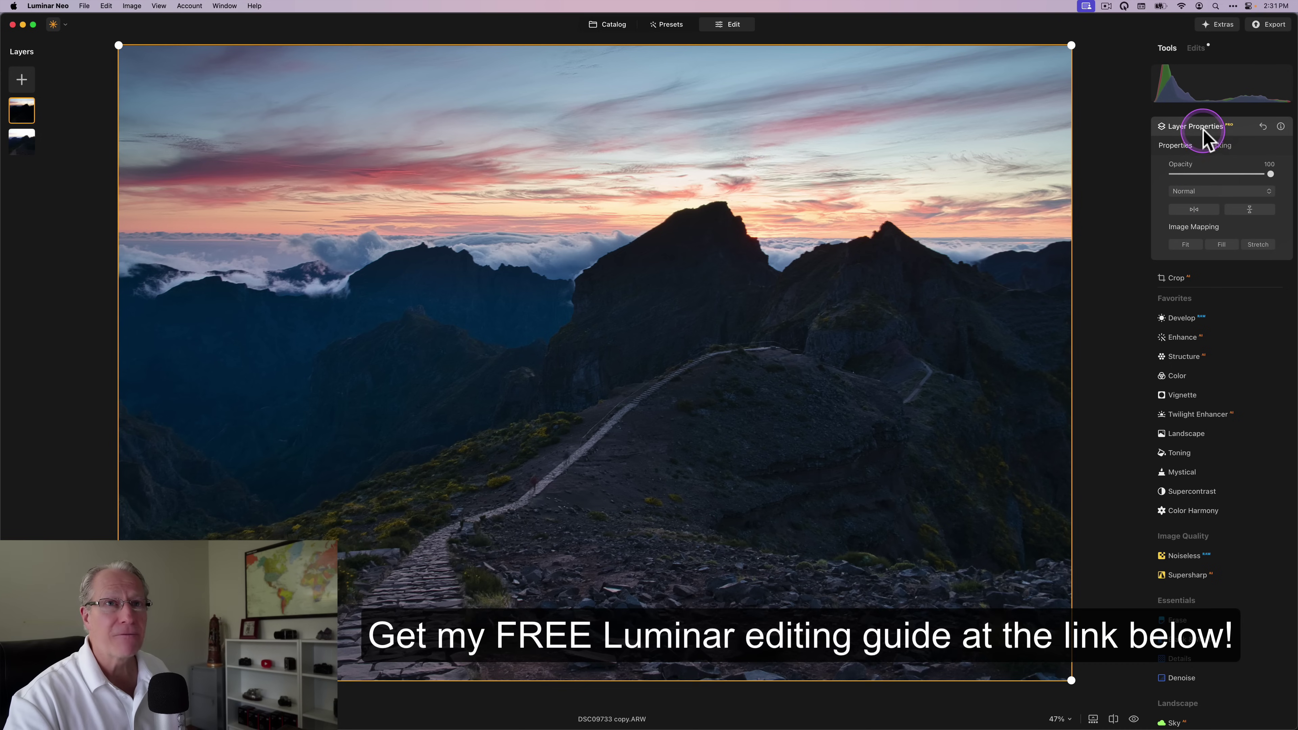
left_click(1195, 126)
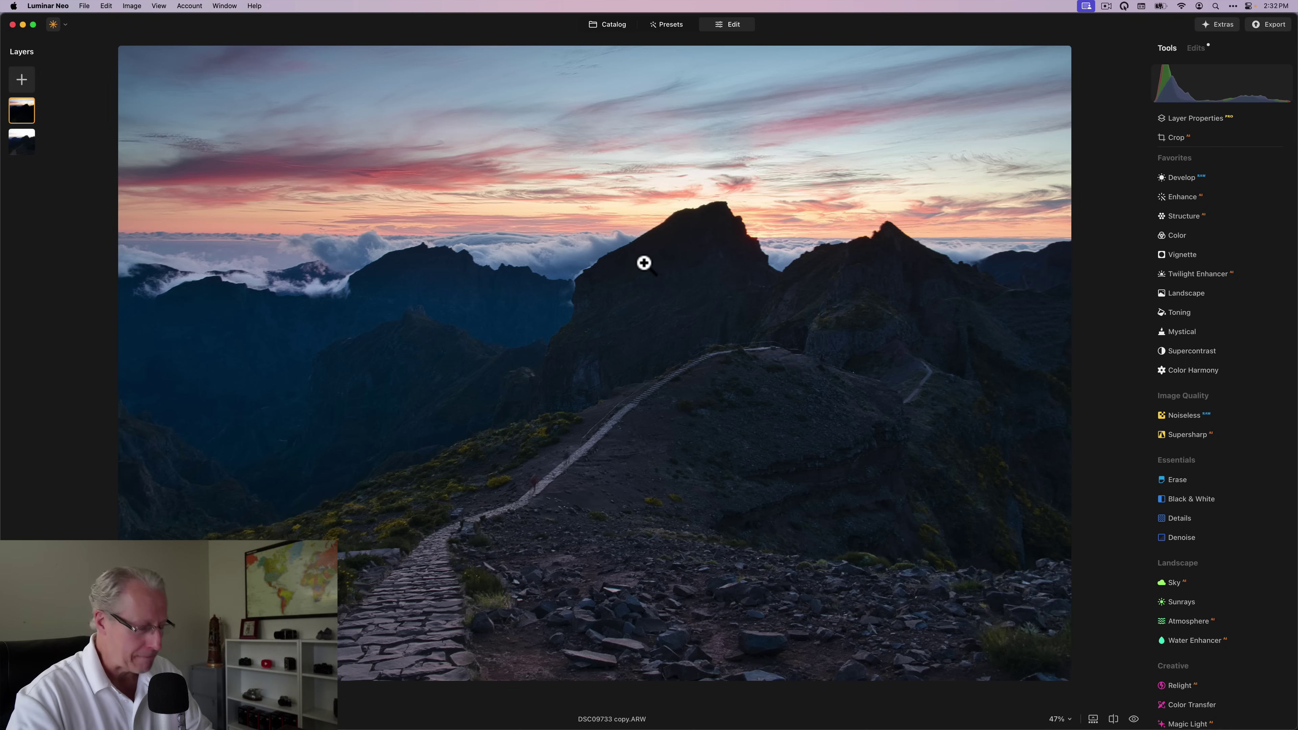
left_click(765, 375)
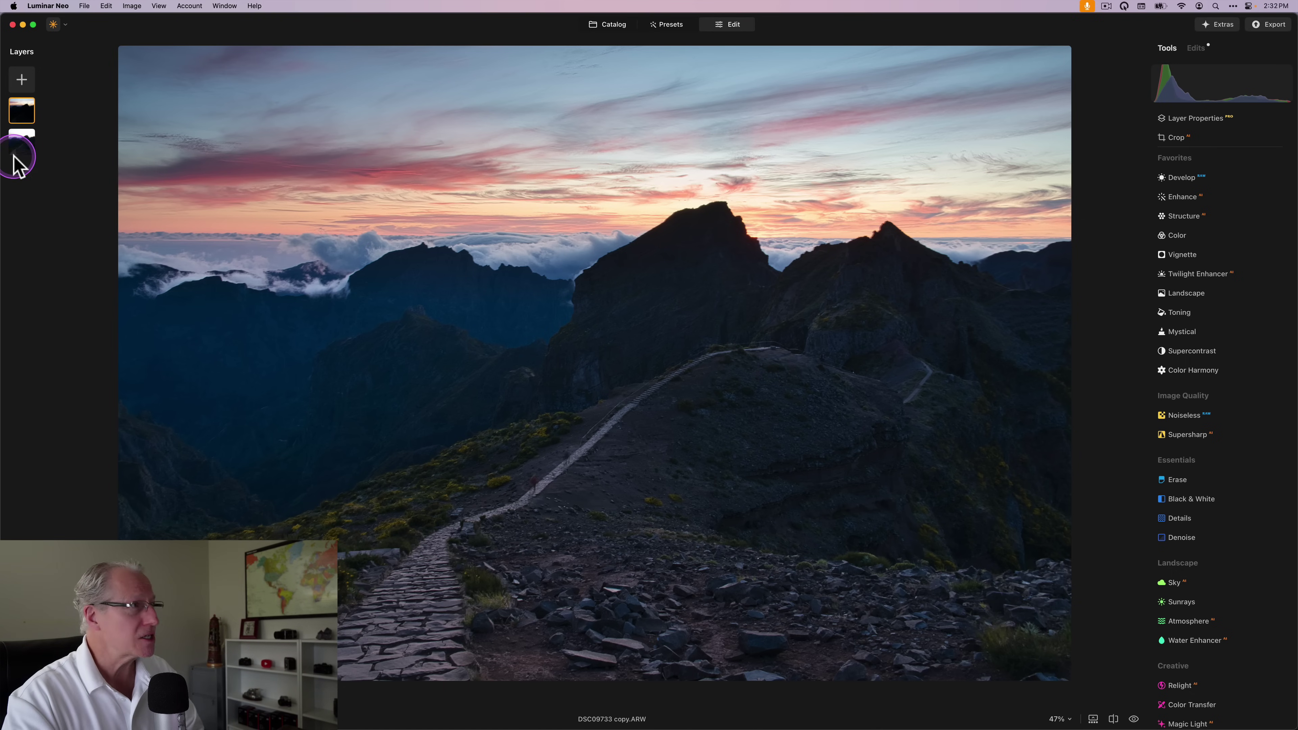
Merge the two exposure layers into a new blended layer and return to the Catalog
left_click(23, 143)
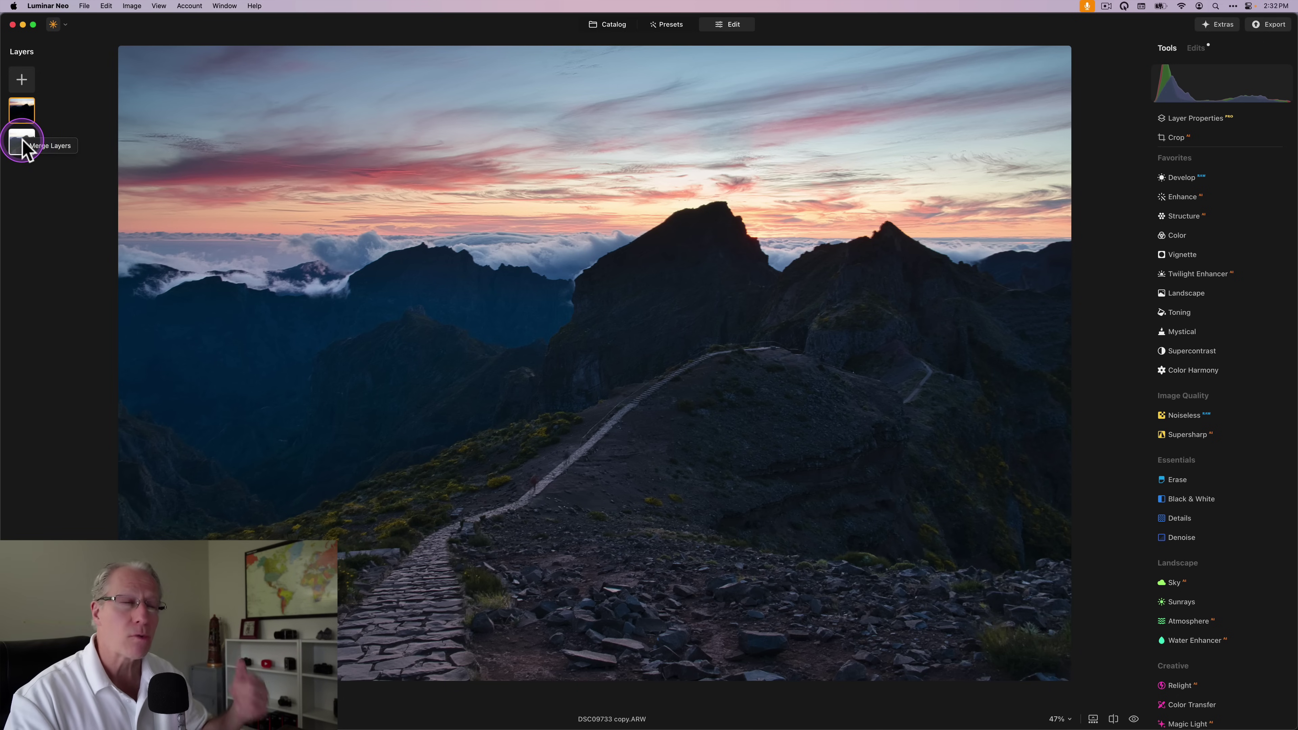
left_click(47, 146)
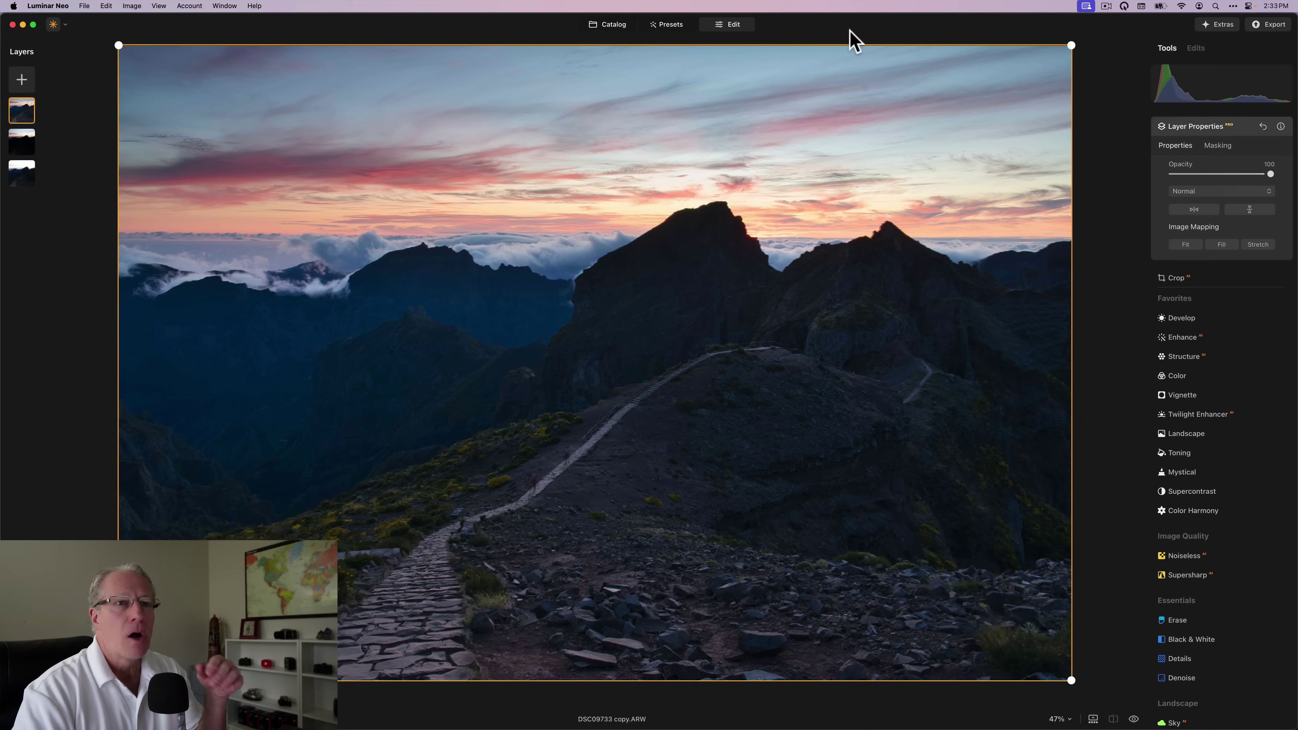
left_click(1016, 169)
left_click(1205, 125)
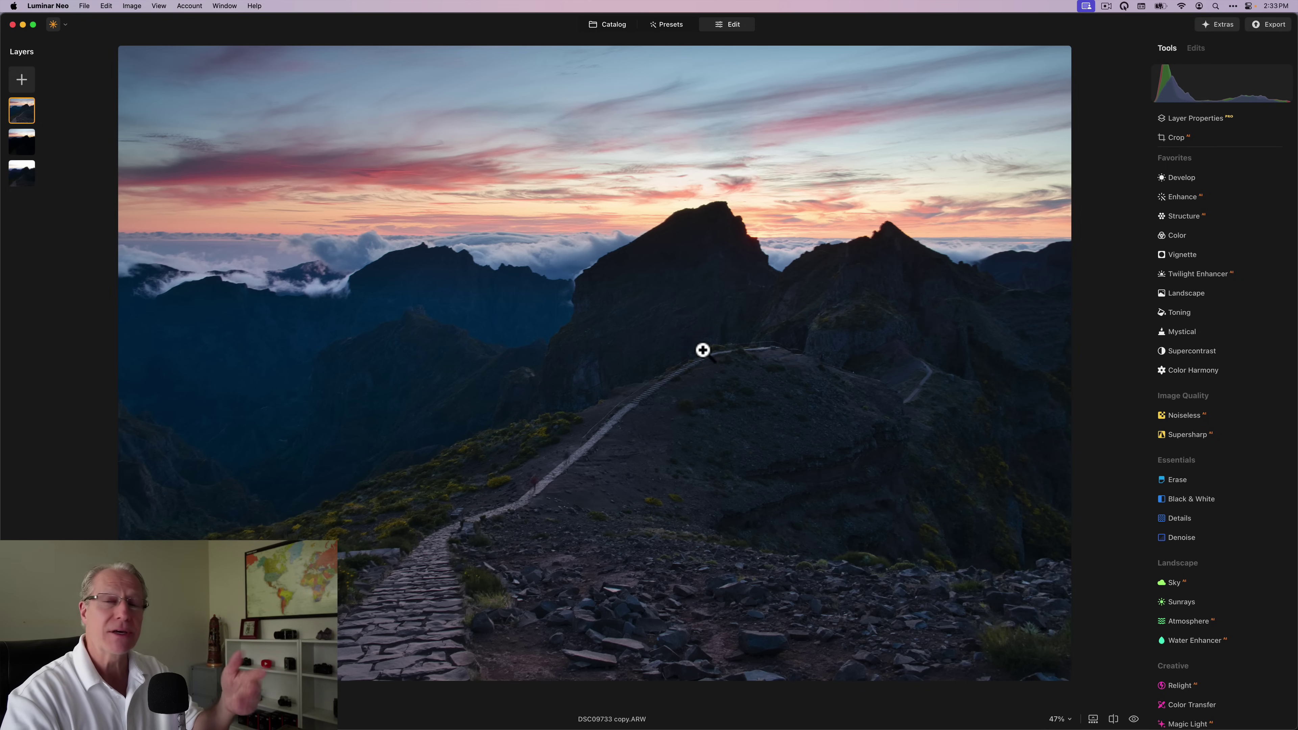
left_click(607, 24)
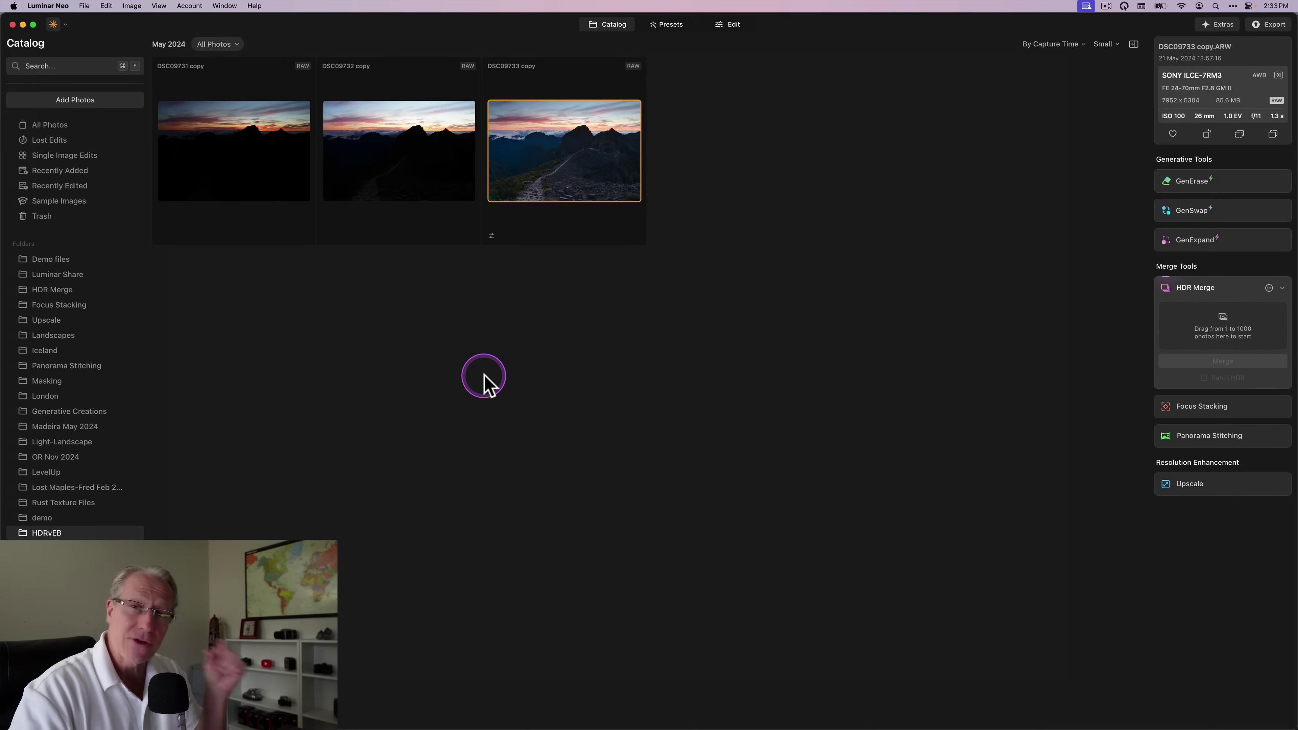
left_click(290, 173)
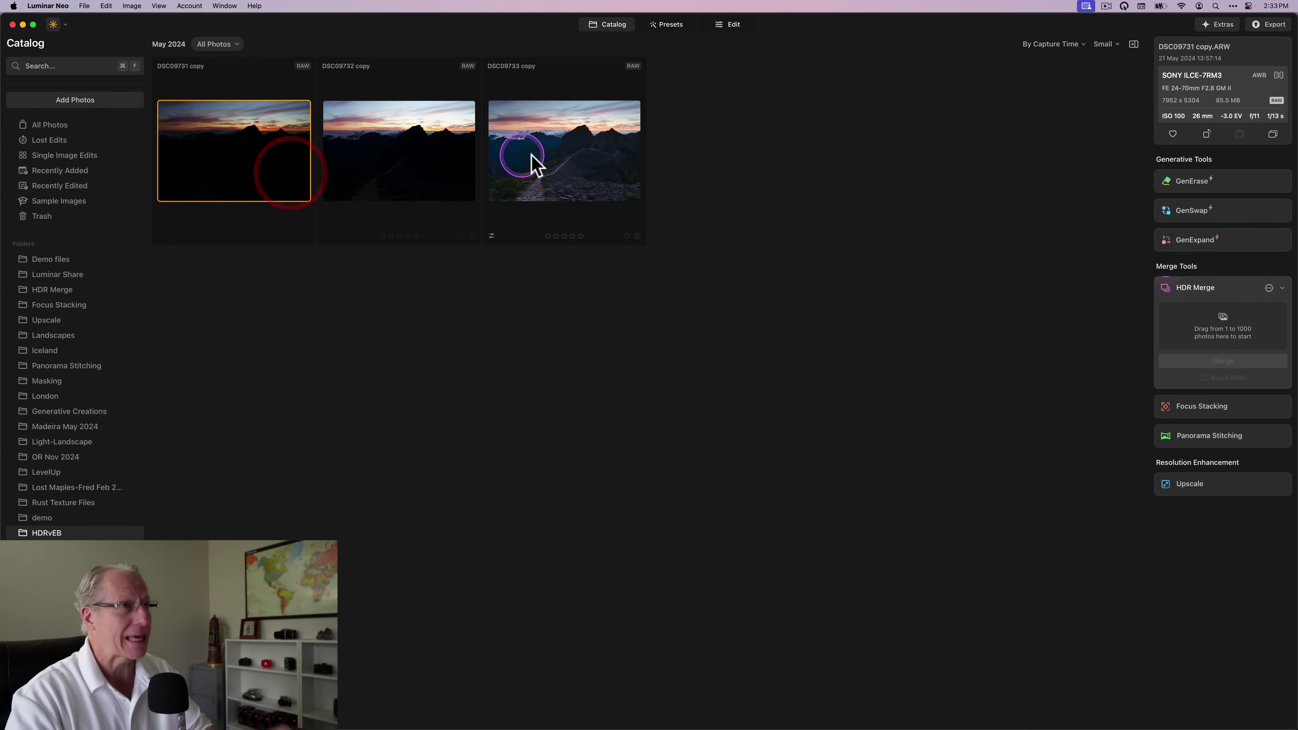
left_click_drag(552, 164, 1102, 322)
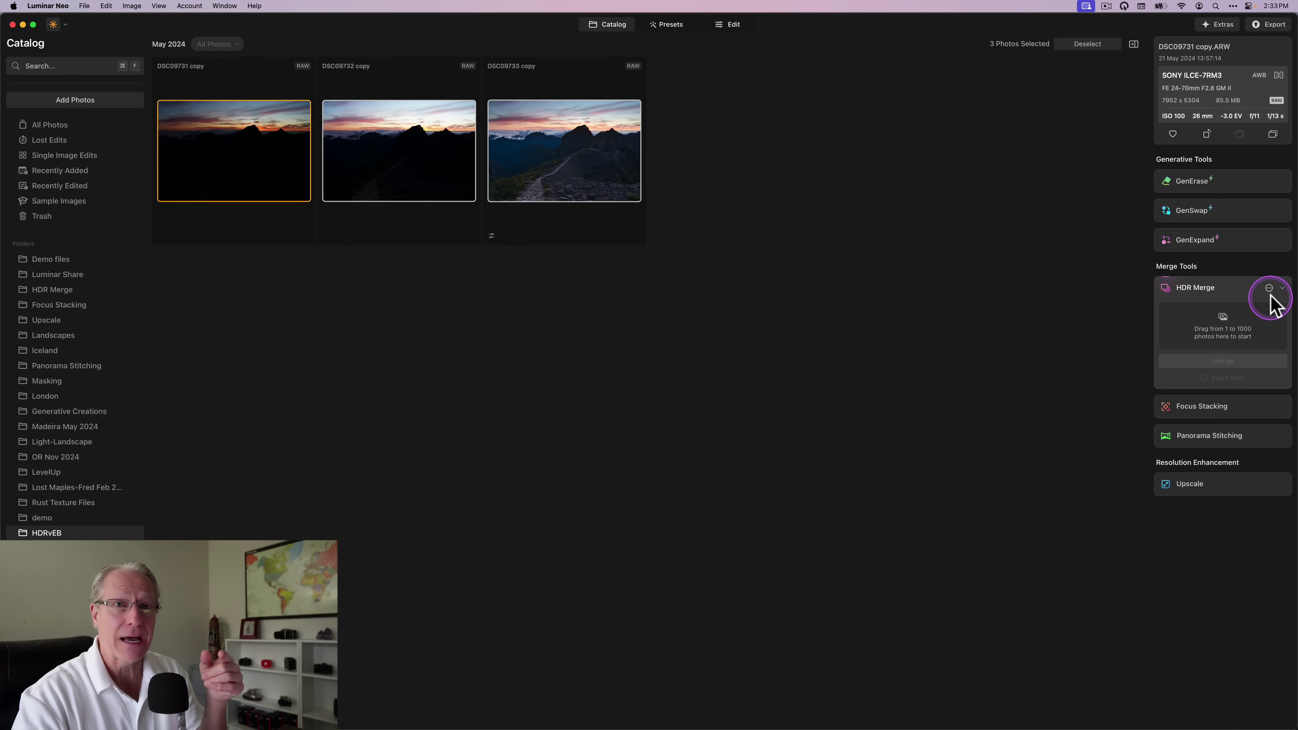
left_click(1268, 288)
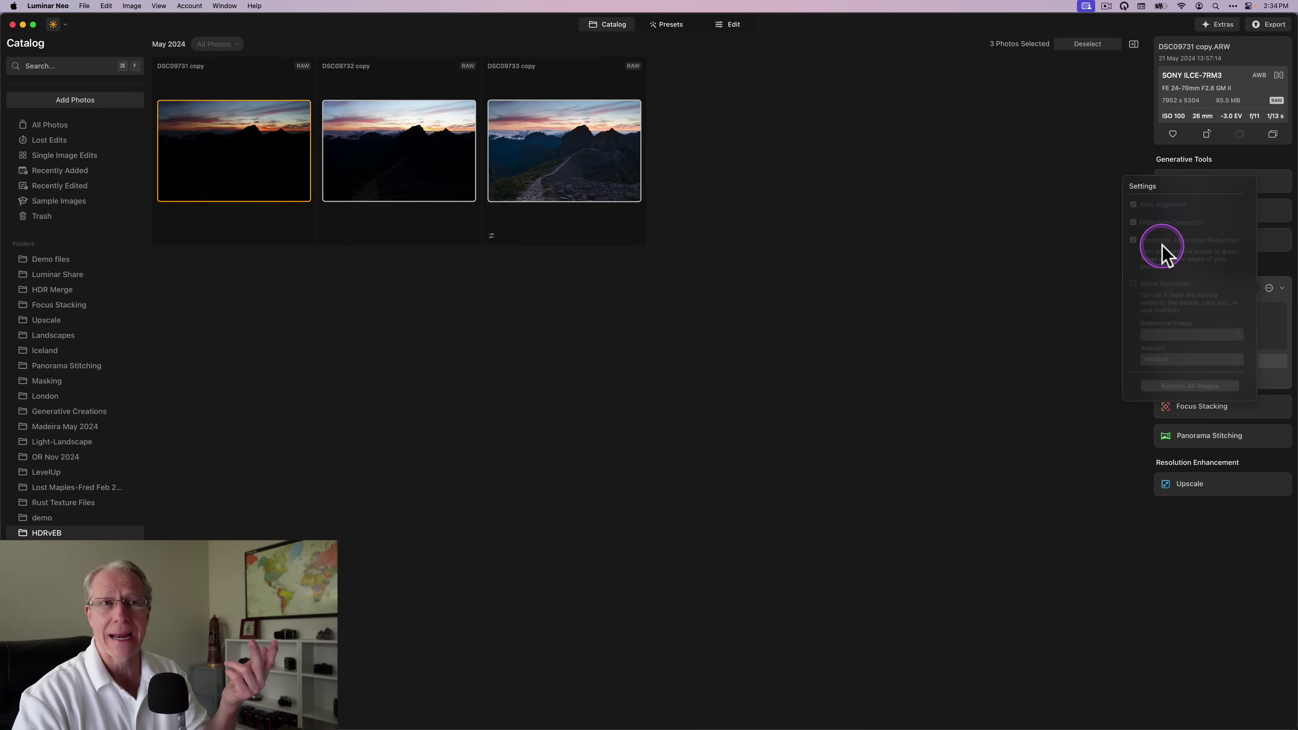
left_click(1066, 298)
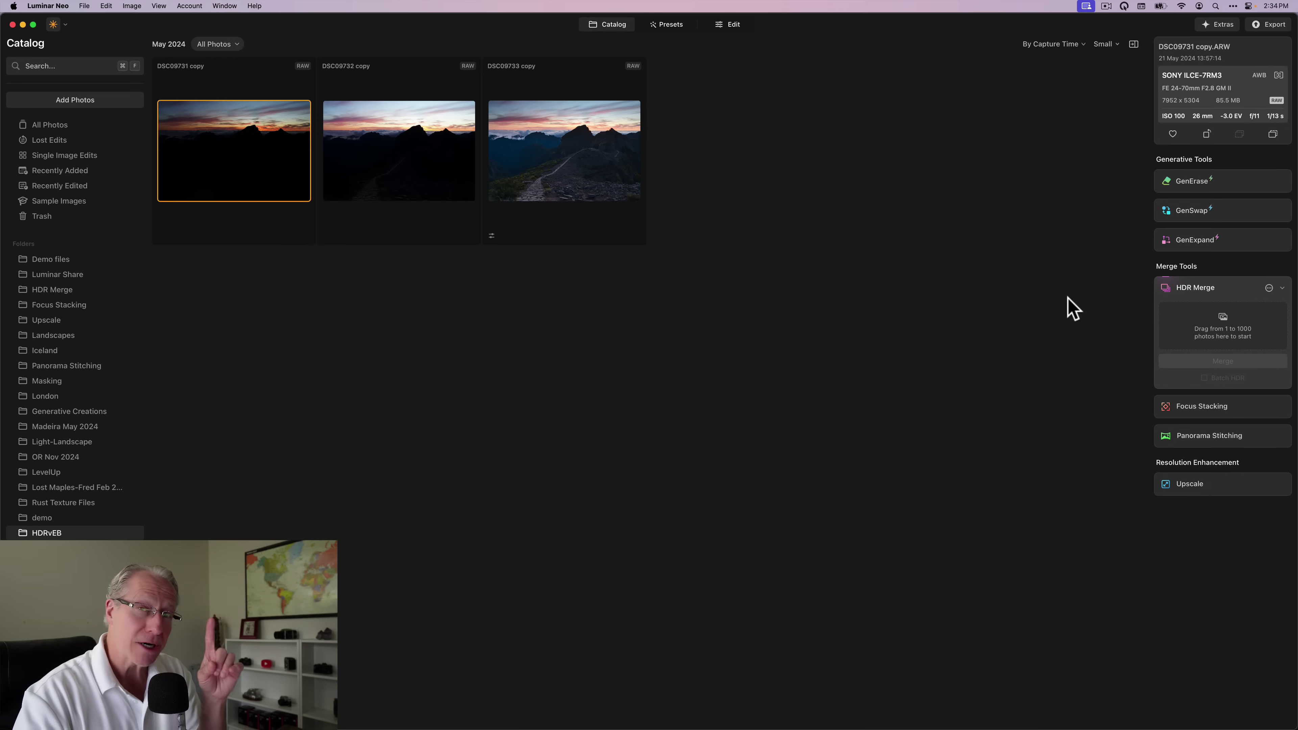
Inspect DSC09733 full size at 100% on the sky, fit it, and return to the catalog
double_click(531, 136)
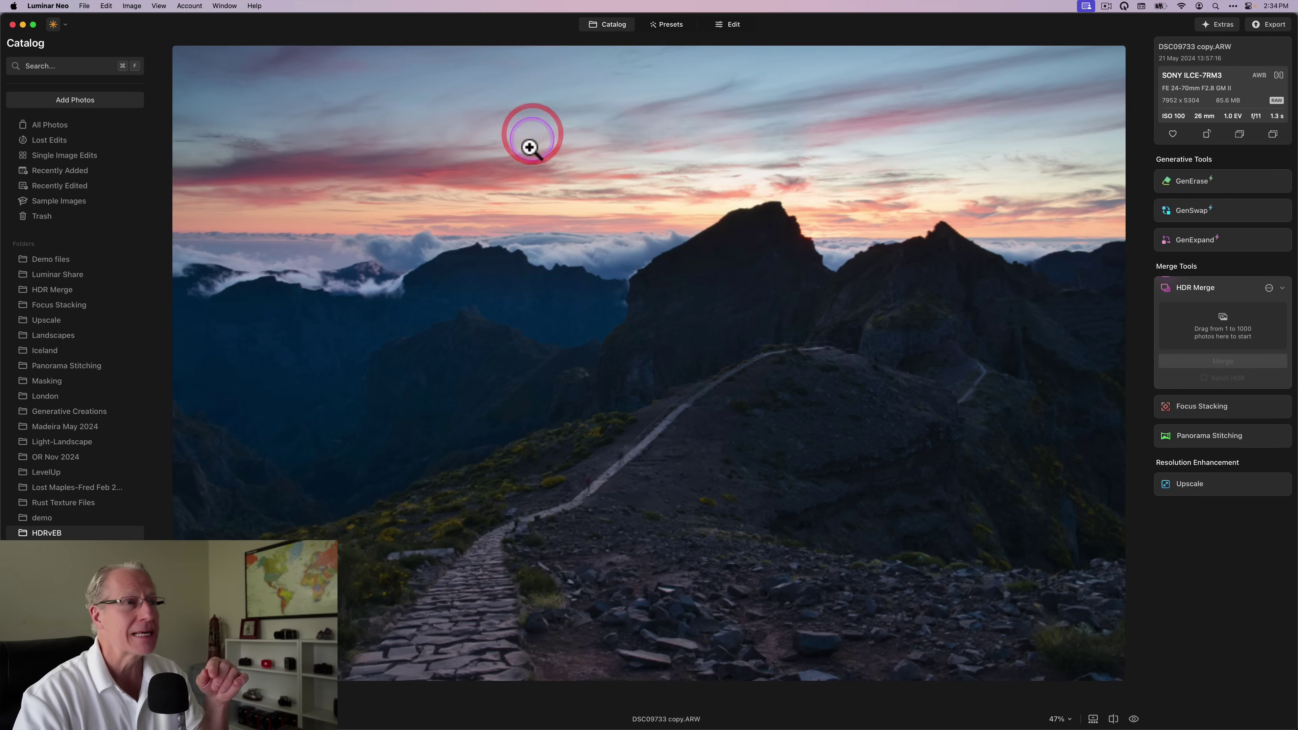
left_click(609, 446)
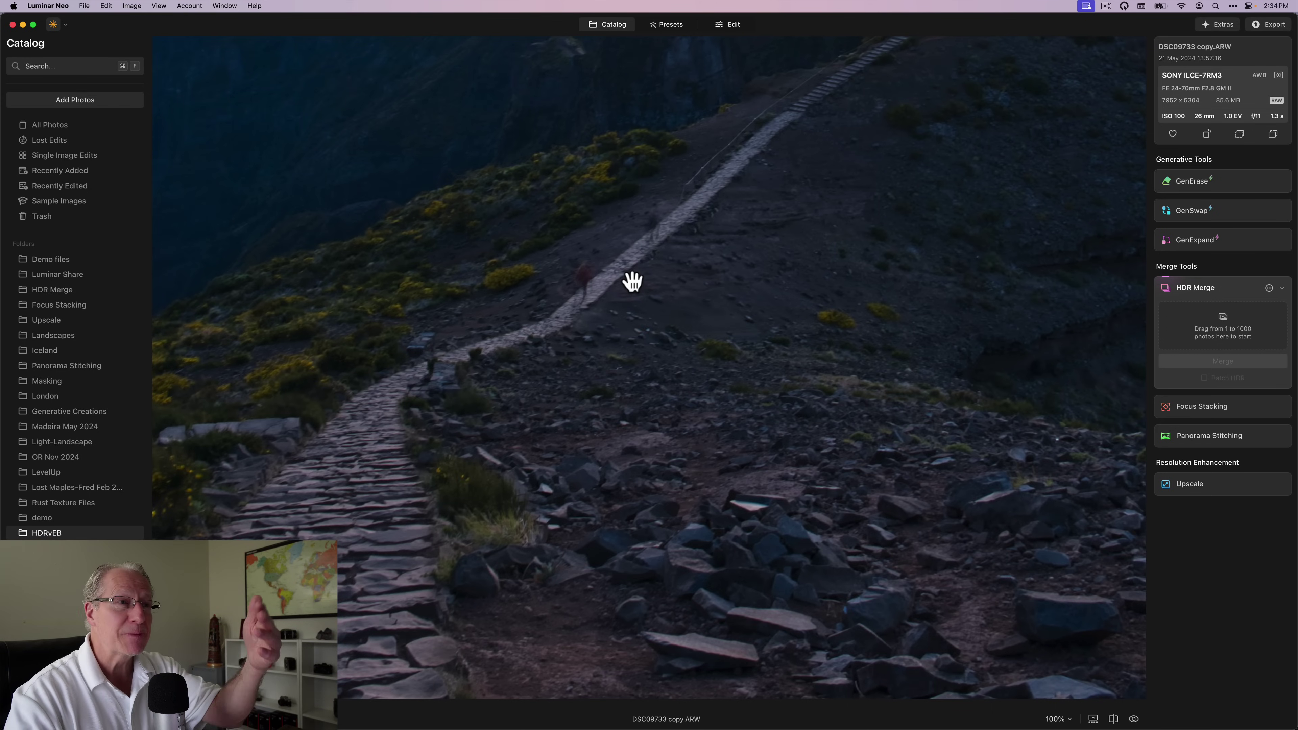
left_click(632, 280)
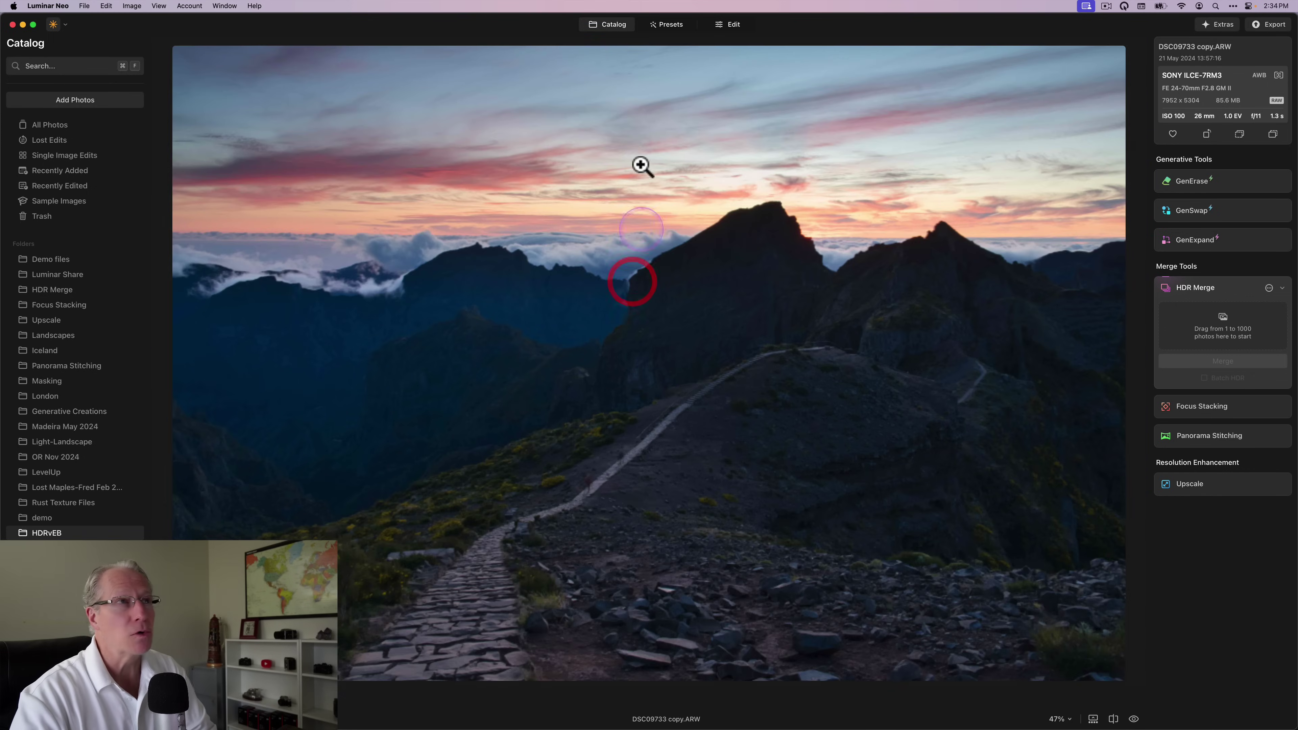
left_click(610, 24)
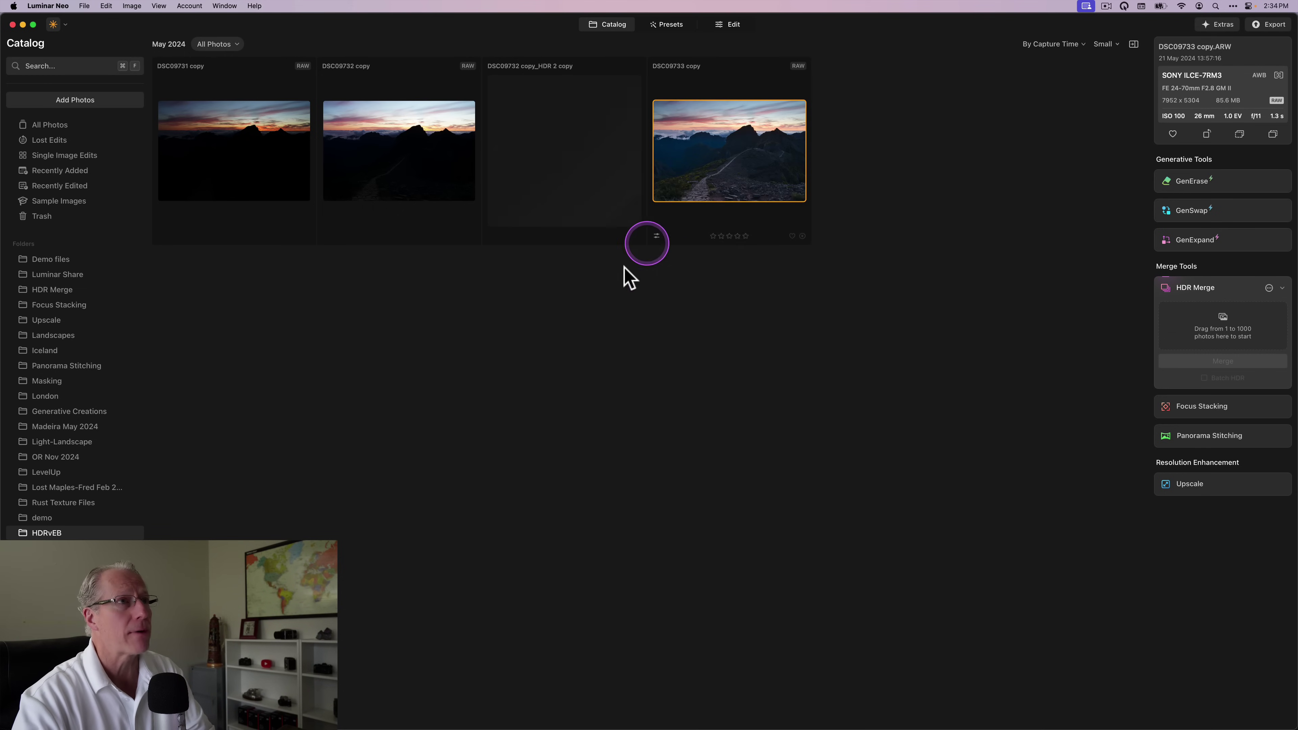
left_click(558, 168)
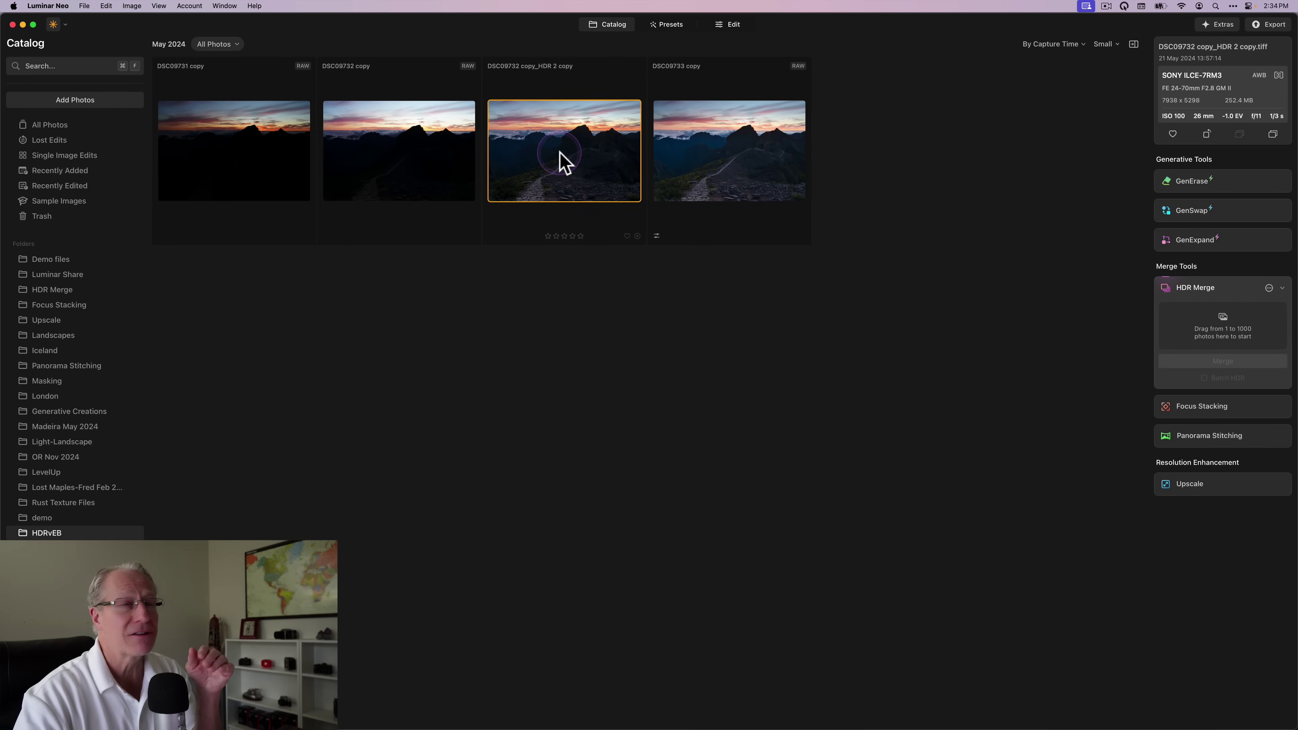
double_click(559, 156)
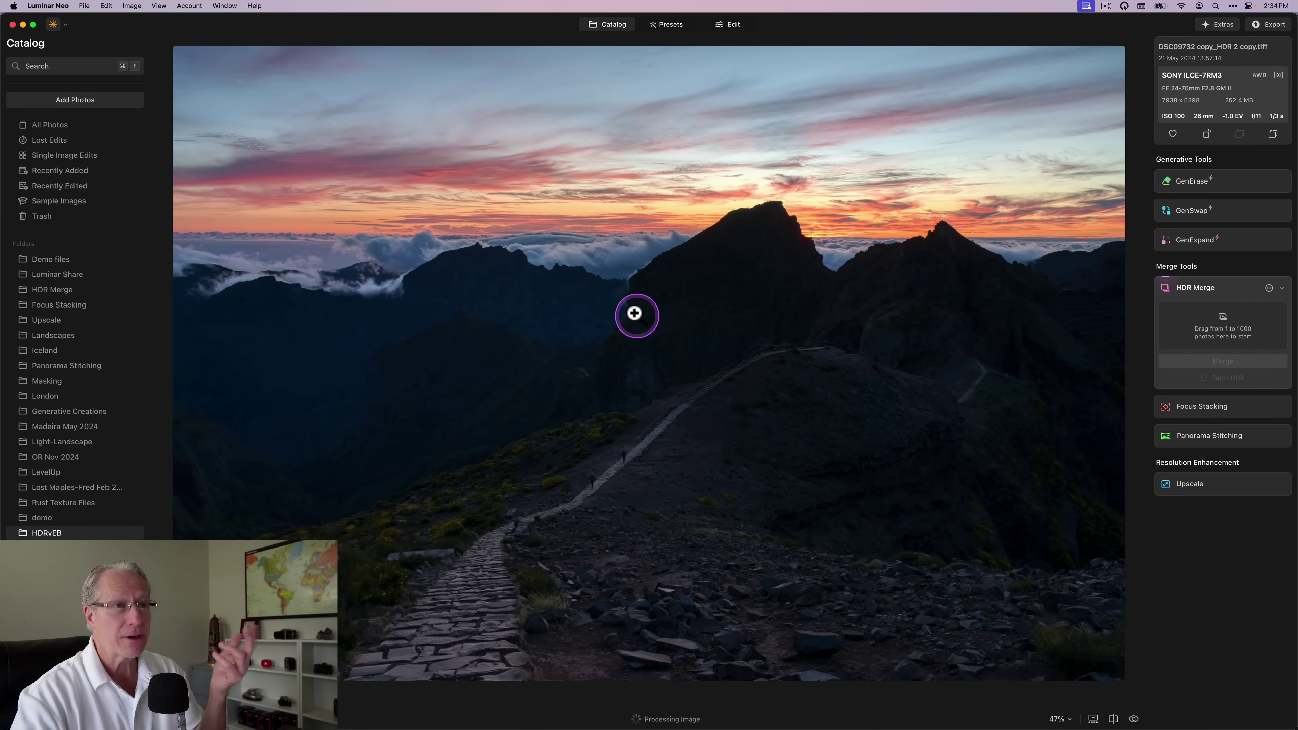
key("Right")
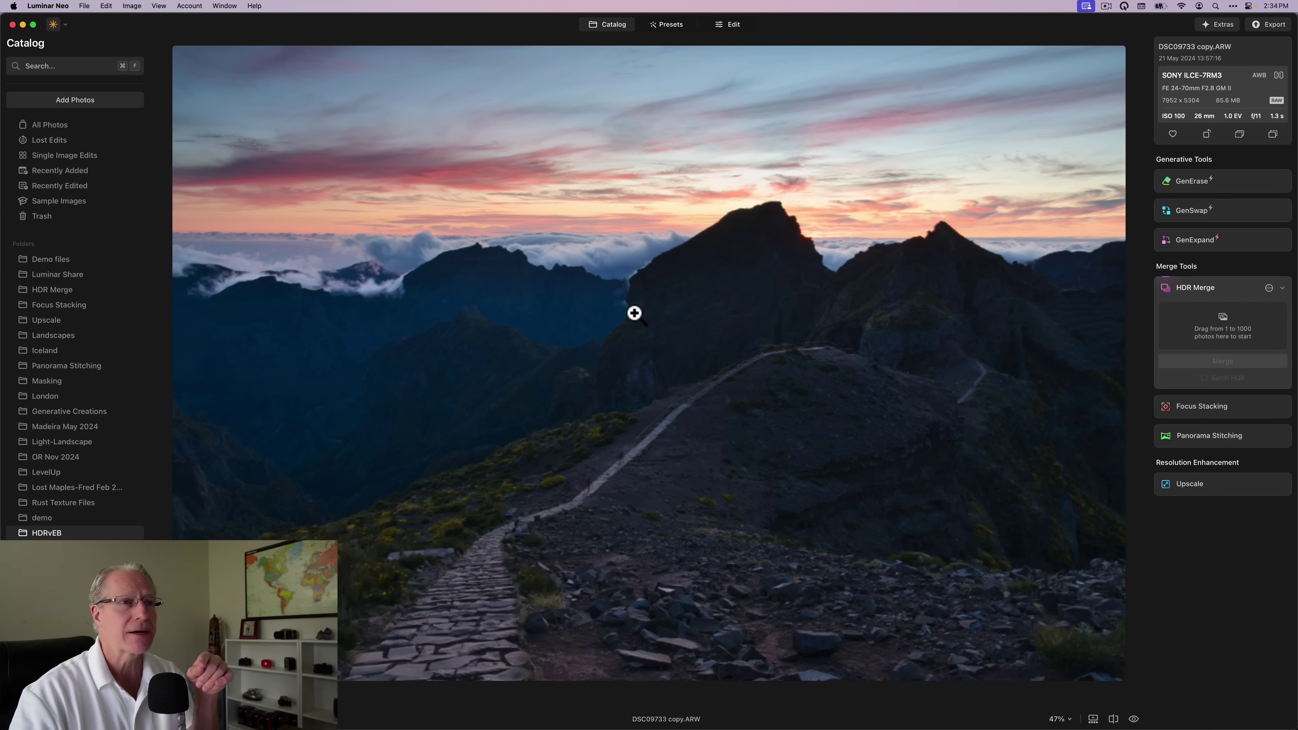
key("Left")
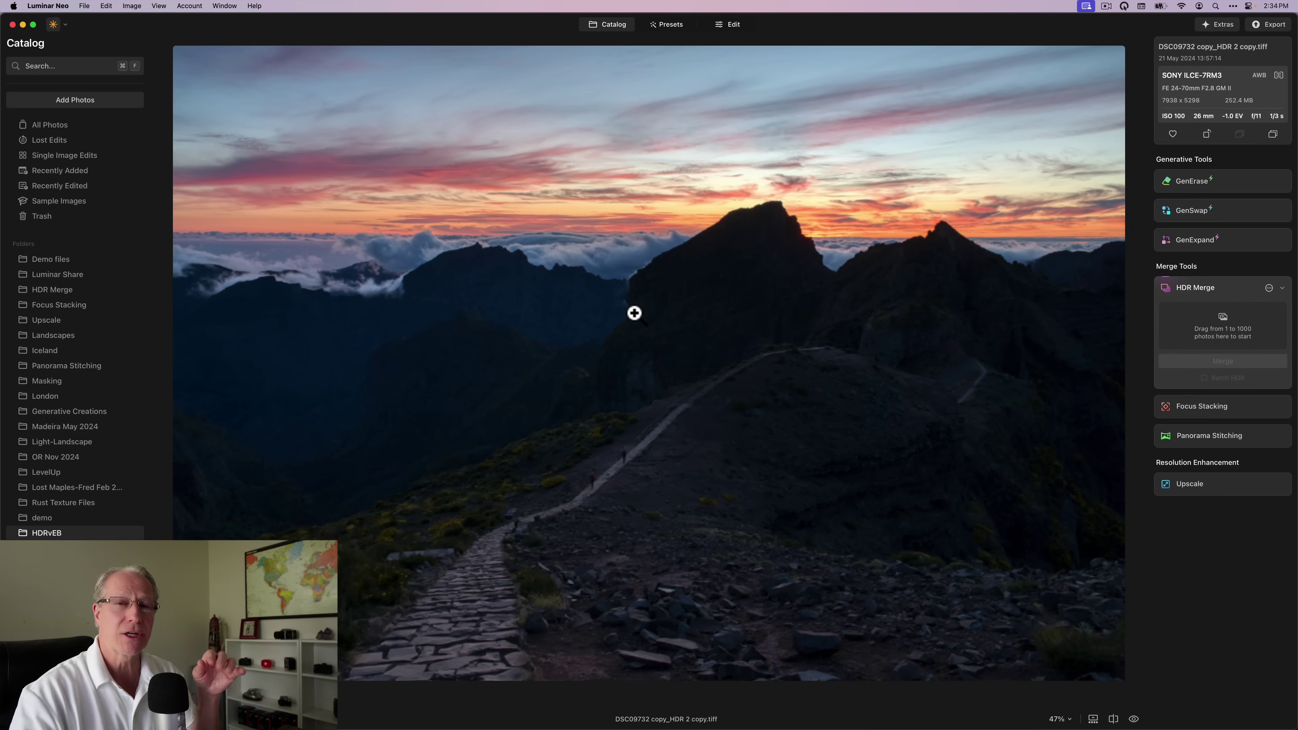
left_click(591, 481)
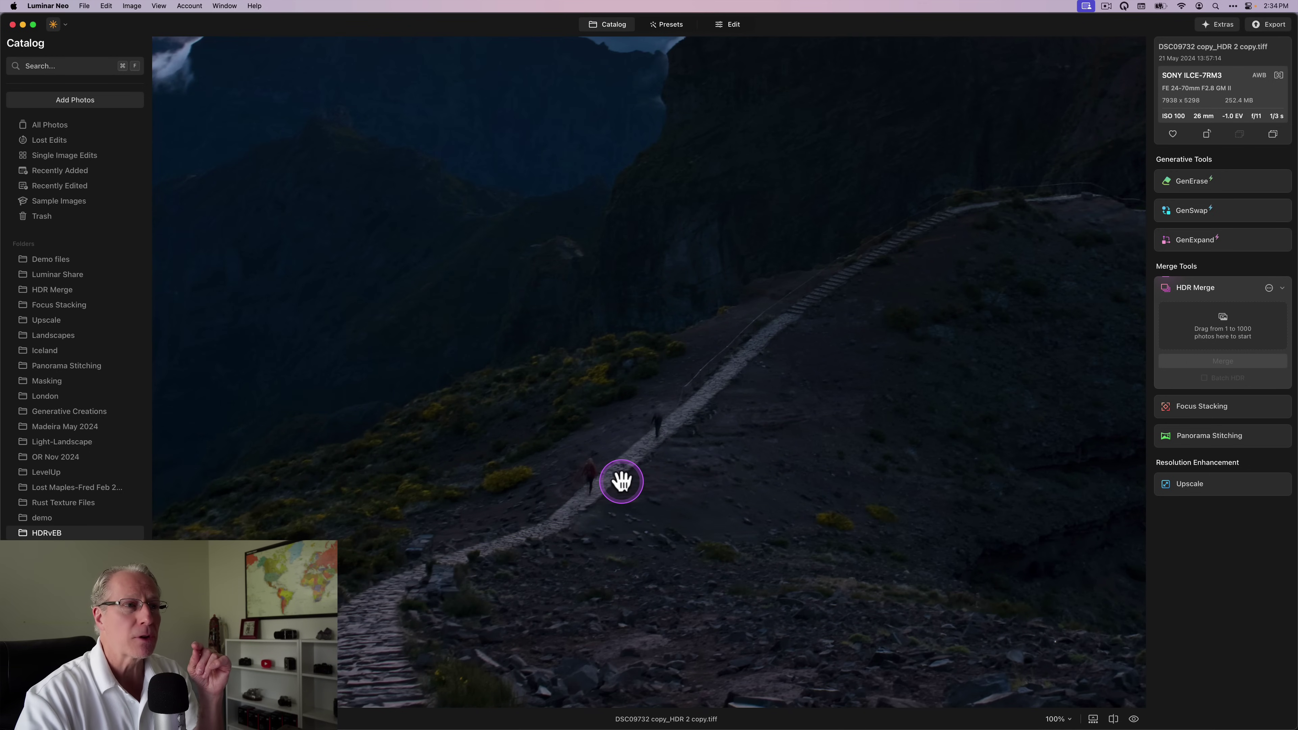
key("Right")
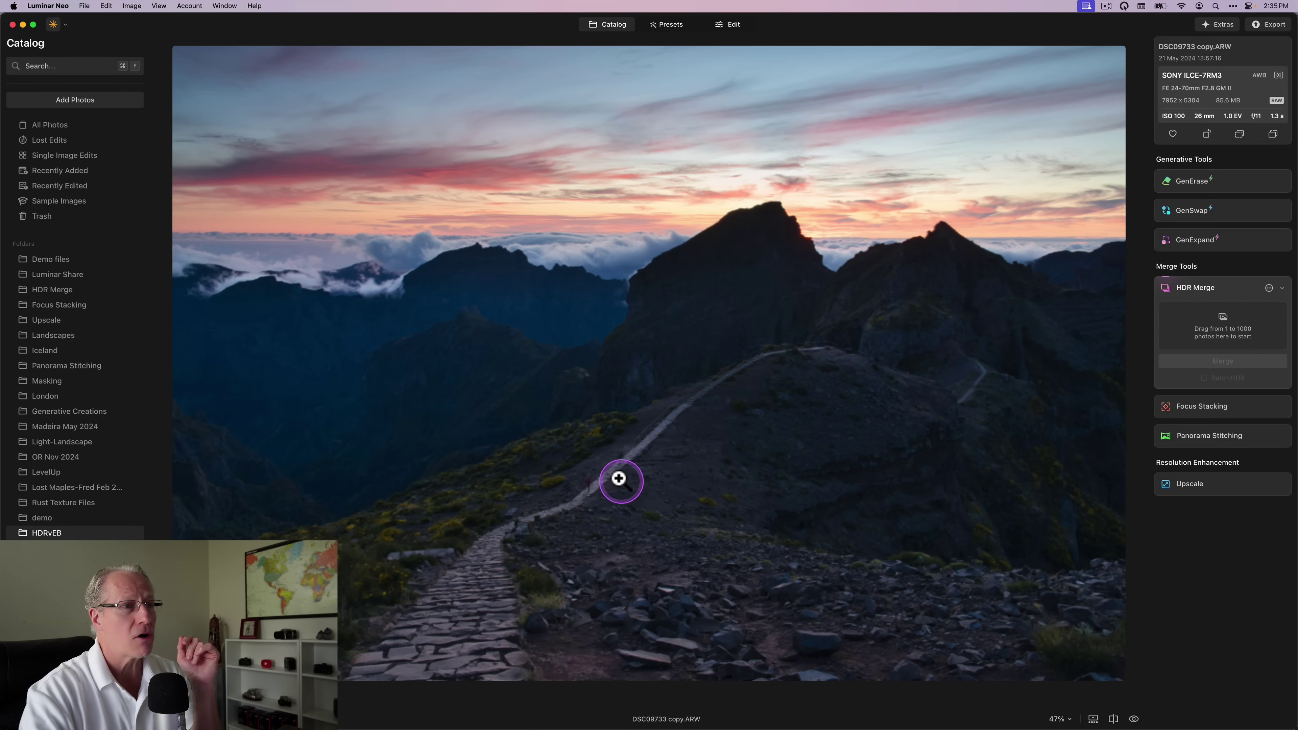
left_click(602, 488)
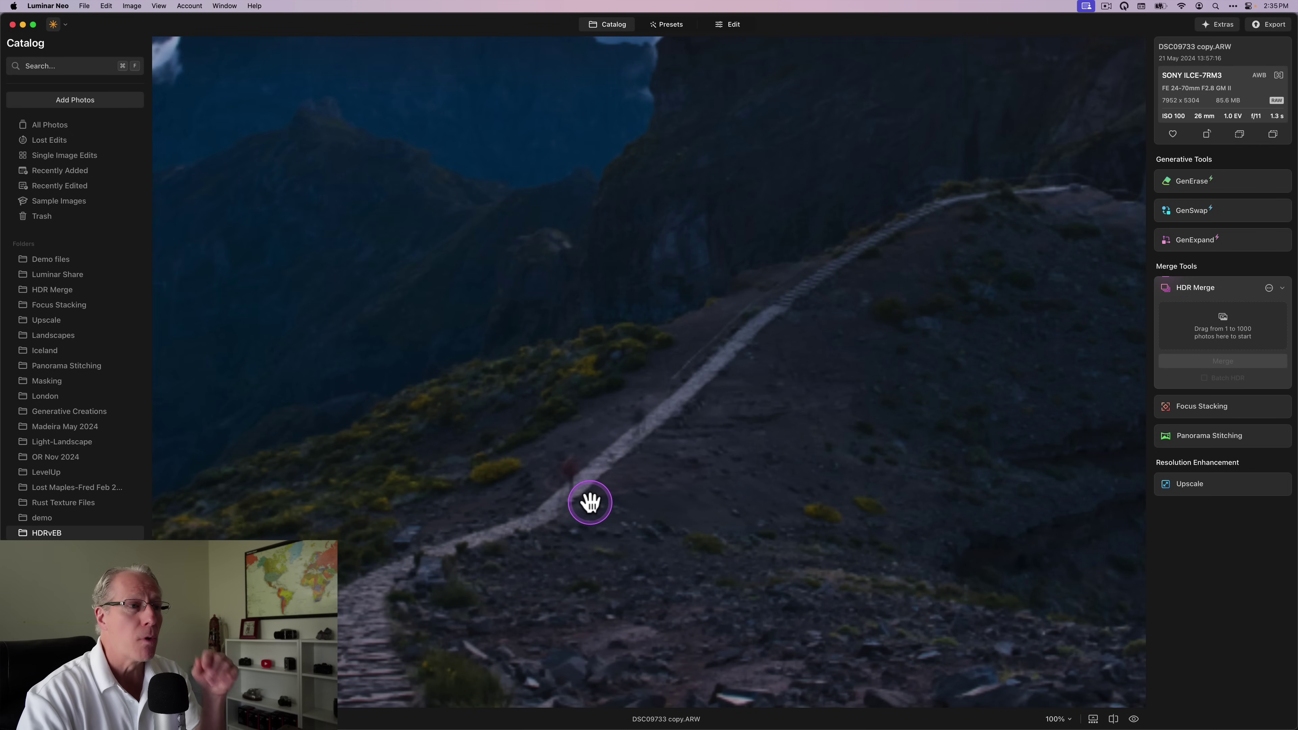
left_click(618, 499)
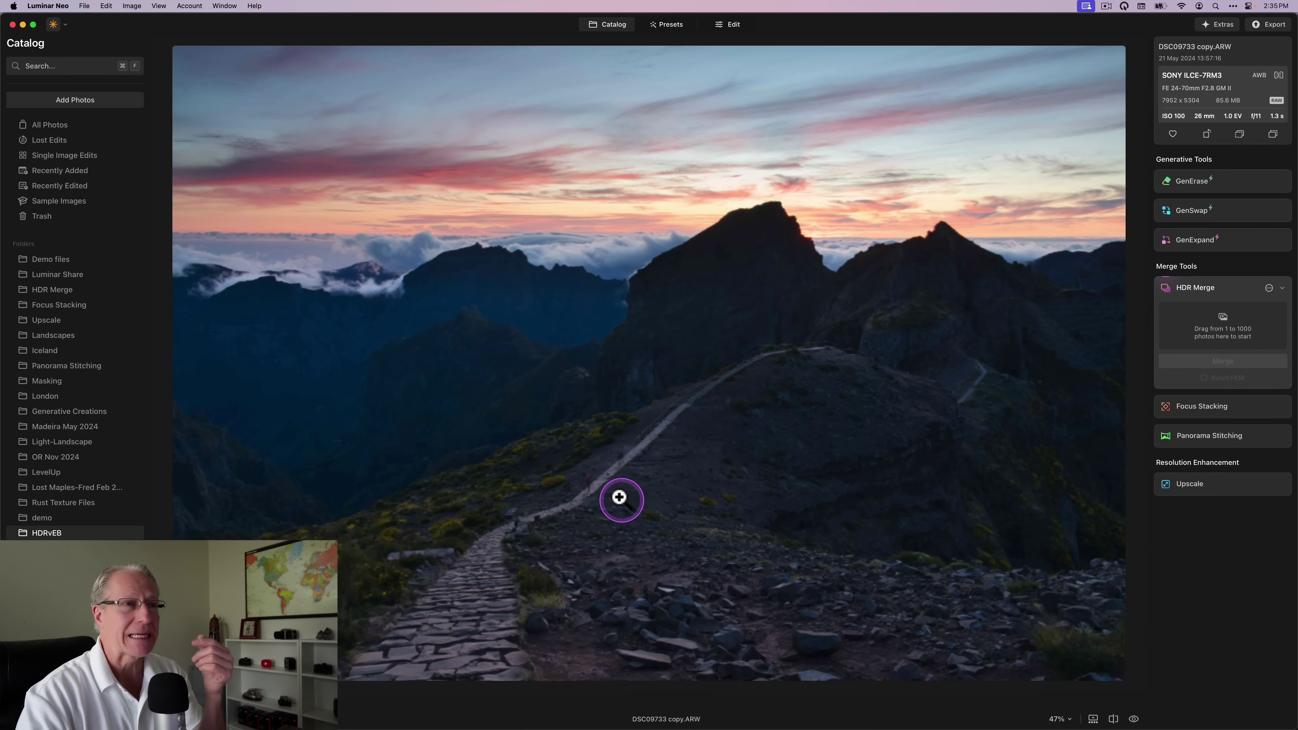
left_click(613, 25)
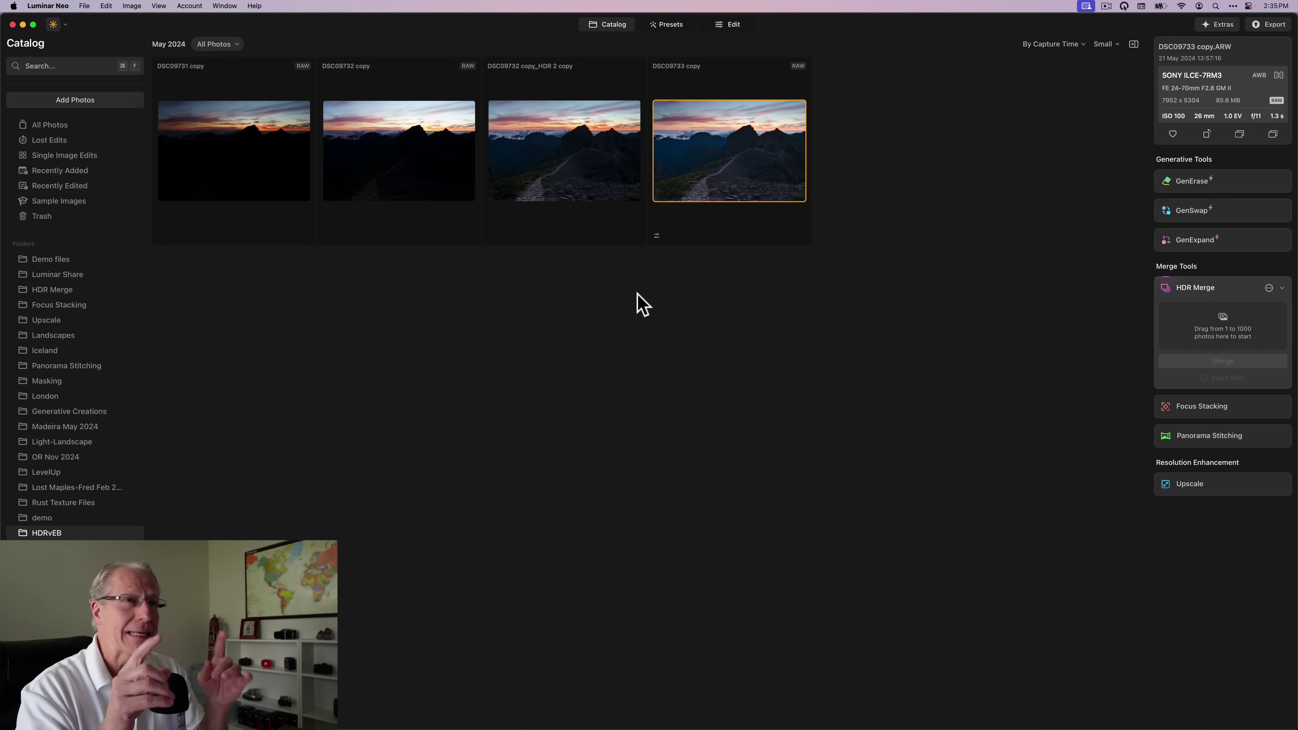
Select the HDR merge result DSC09732 copy_HDR 2 copy in the Catalog
left_click(721, 166)
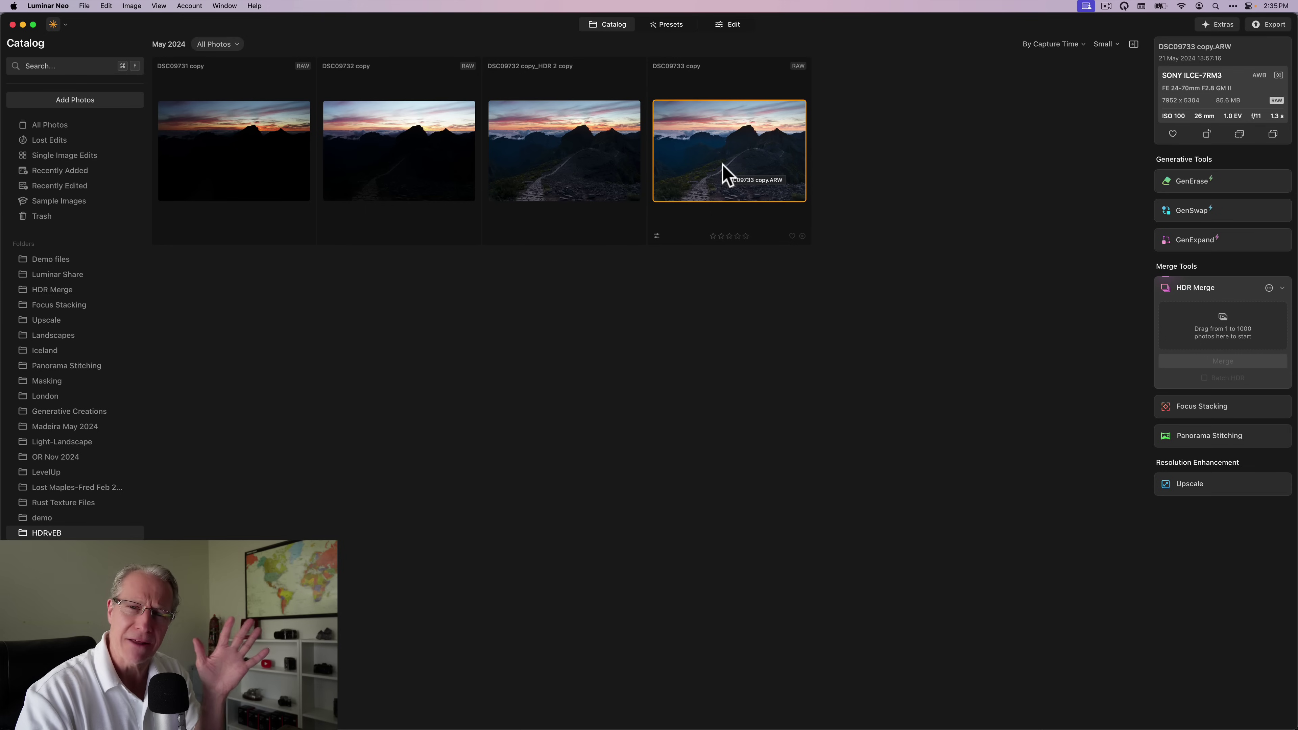
left_click(710, 185)
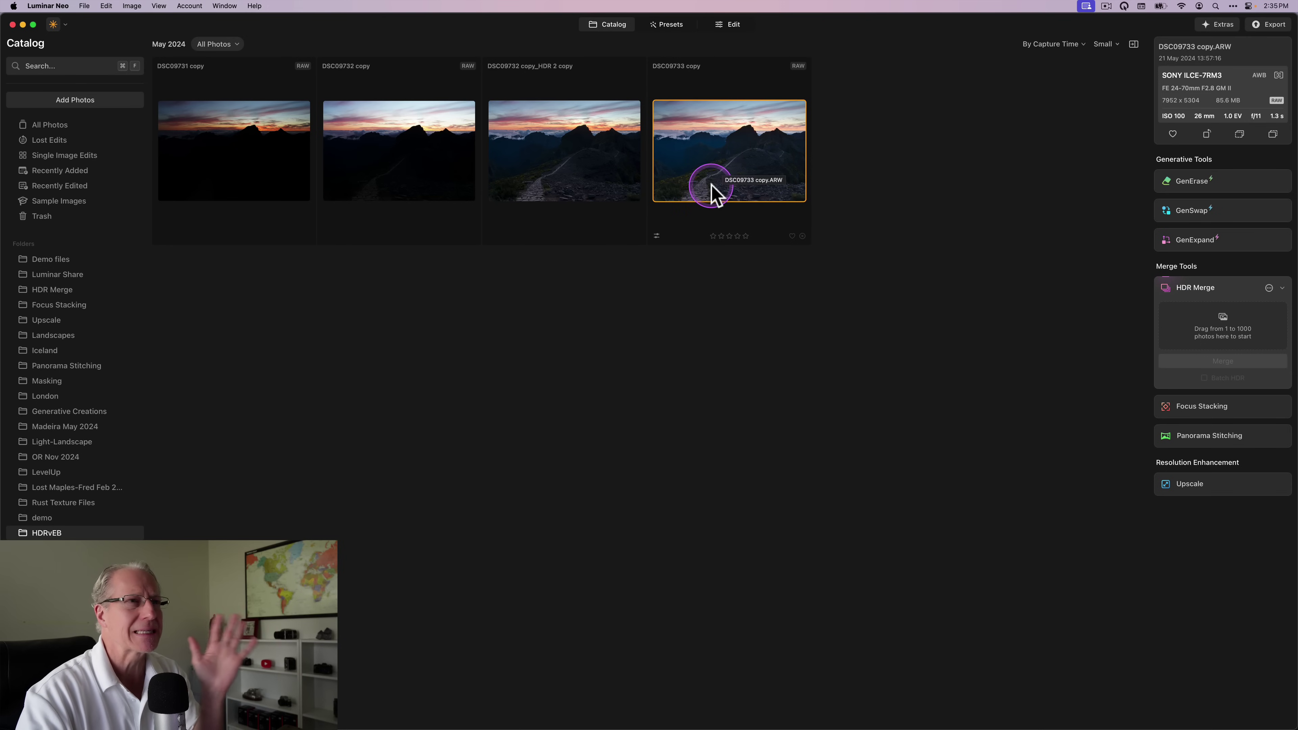
left_click(567, 161)
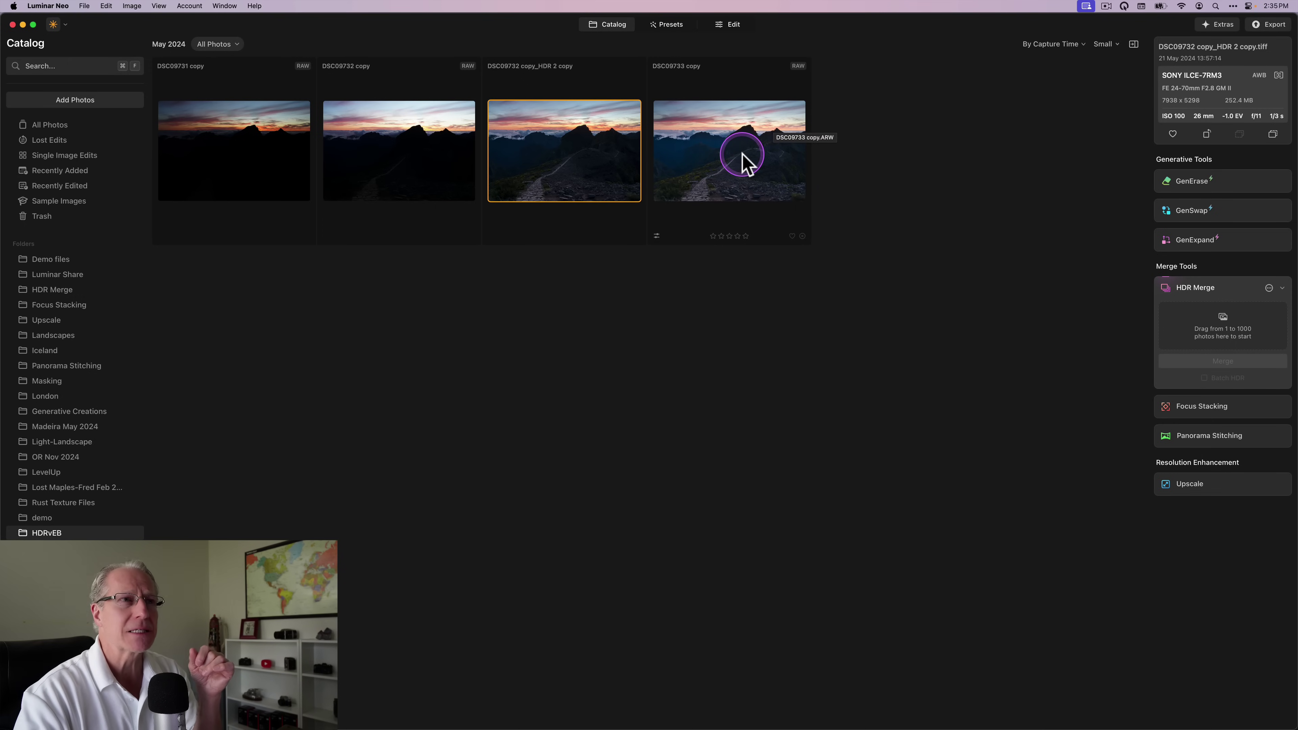
Open the HDR merge full size, then step to DSC09733 copy.ARW to compare brightness
double_click(571, 150)
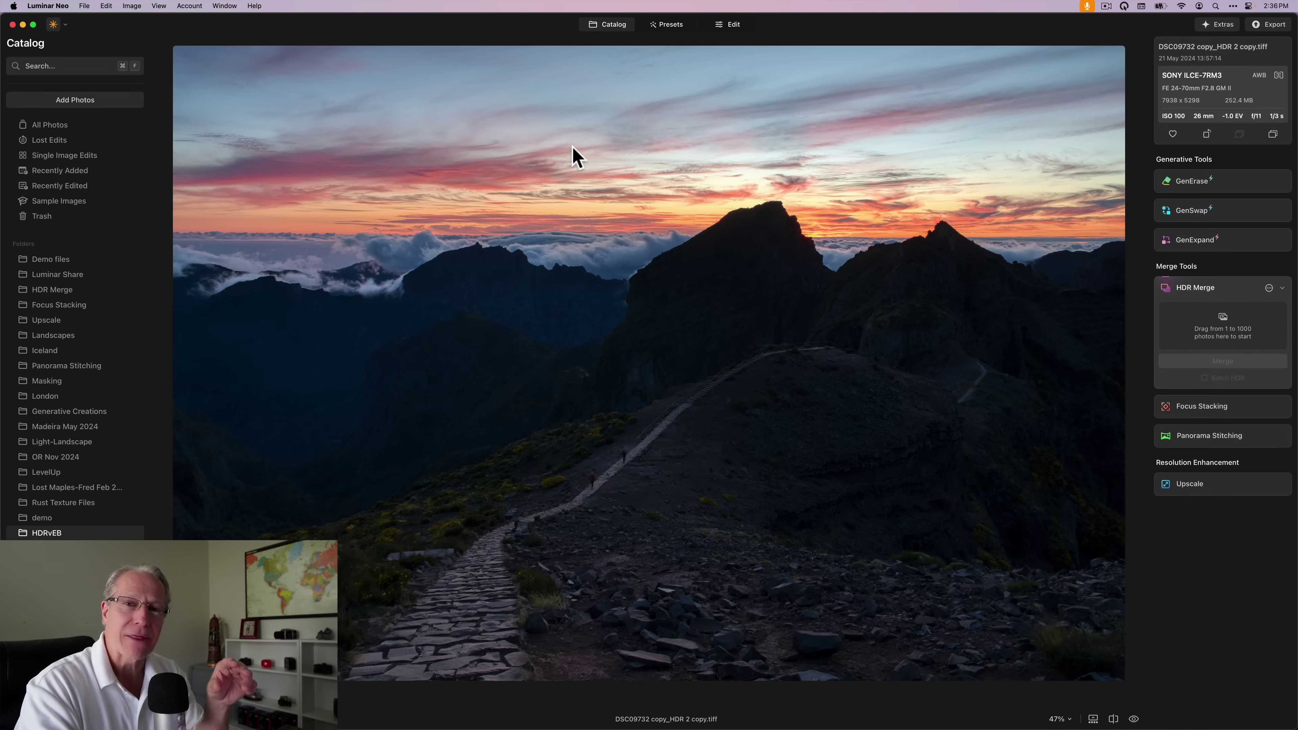
left_click(624, 334)
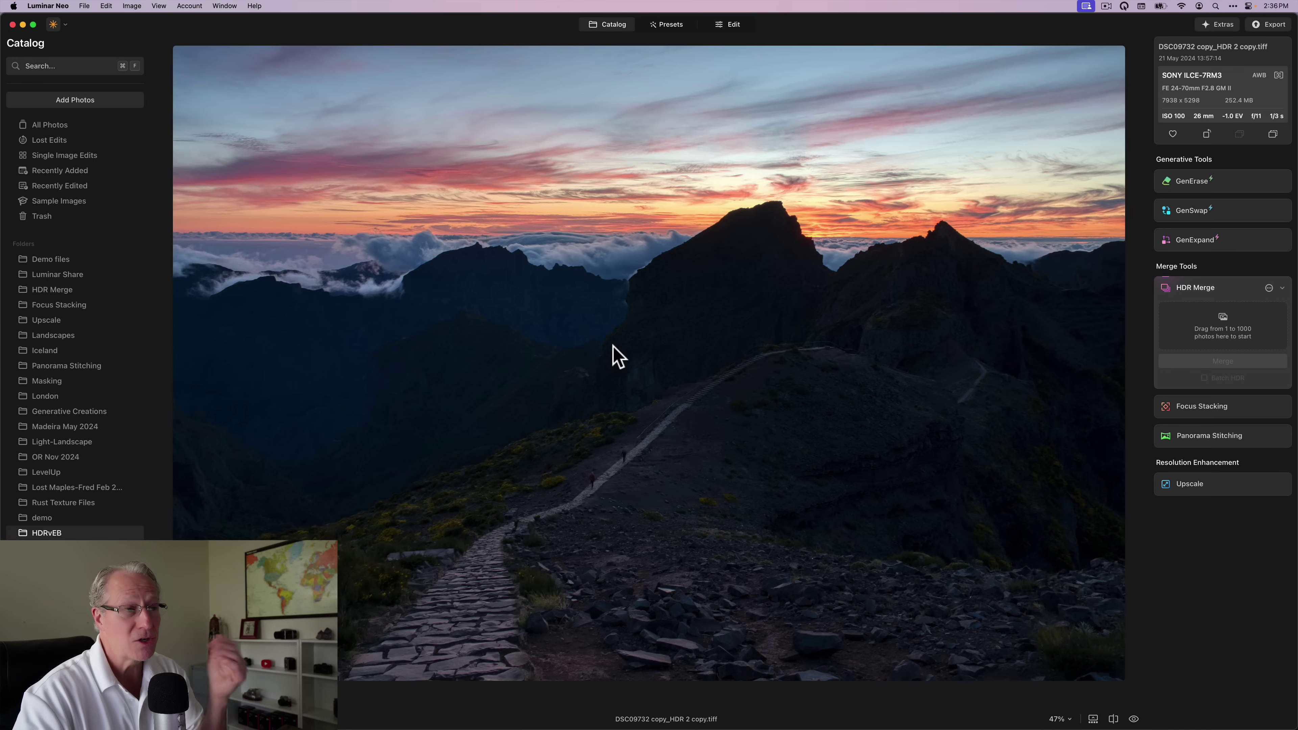
key("Right")
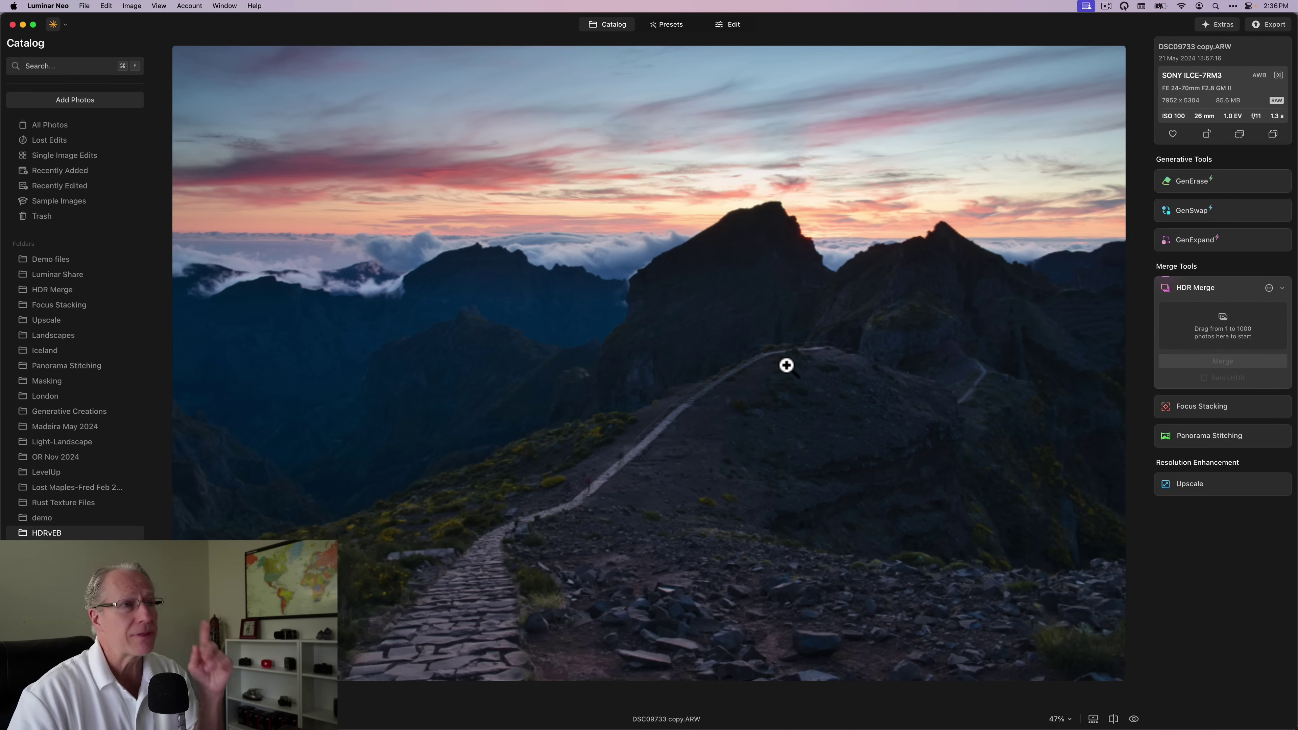
key("Left")
left_click(624, 244)
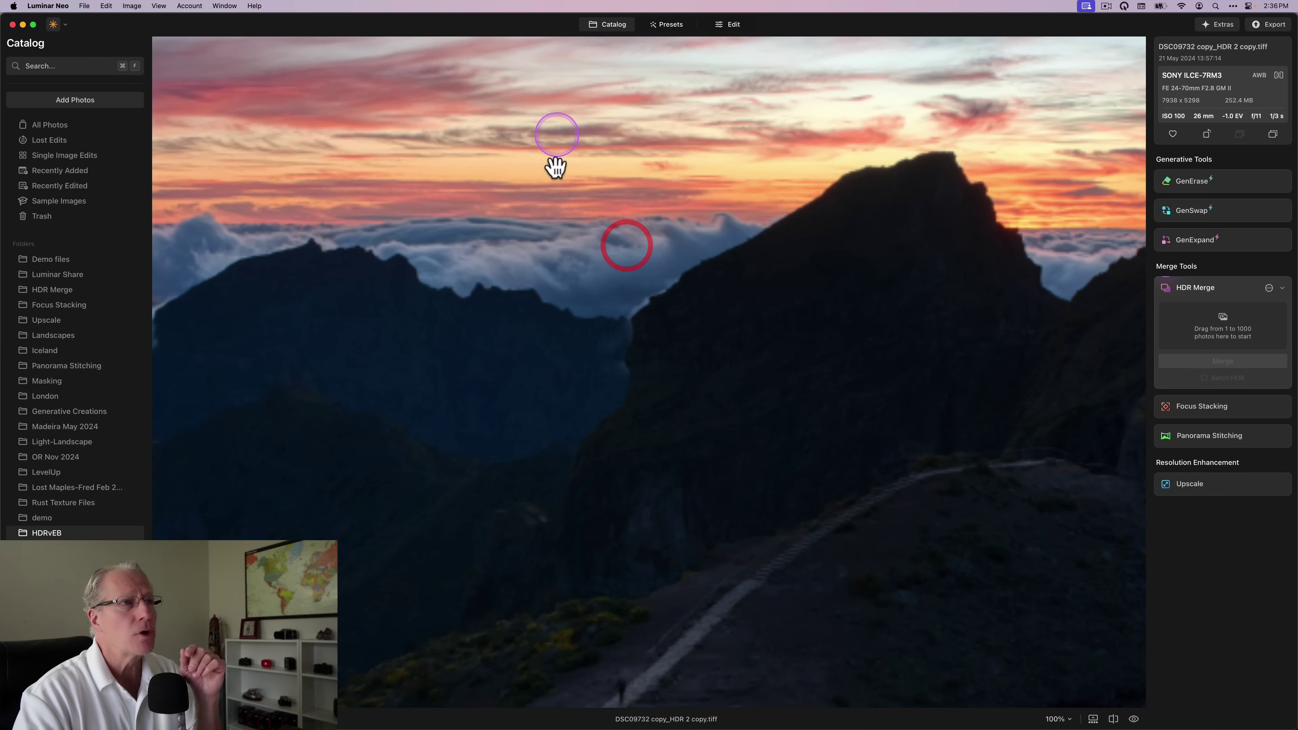
left_click(562, 194)
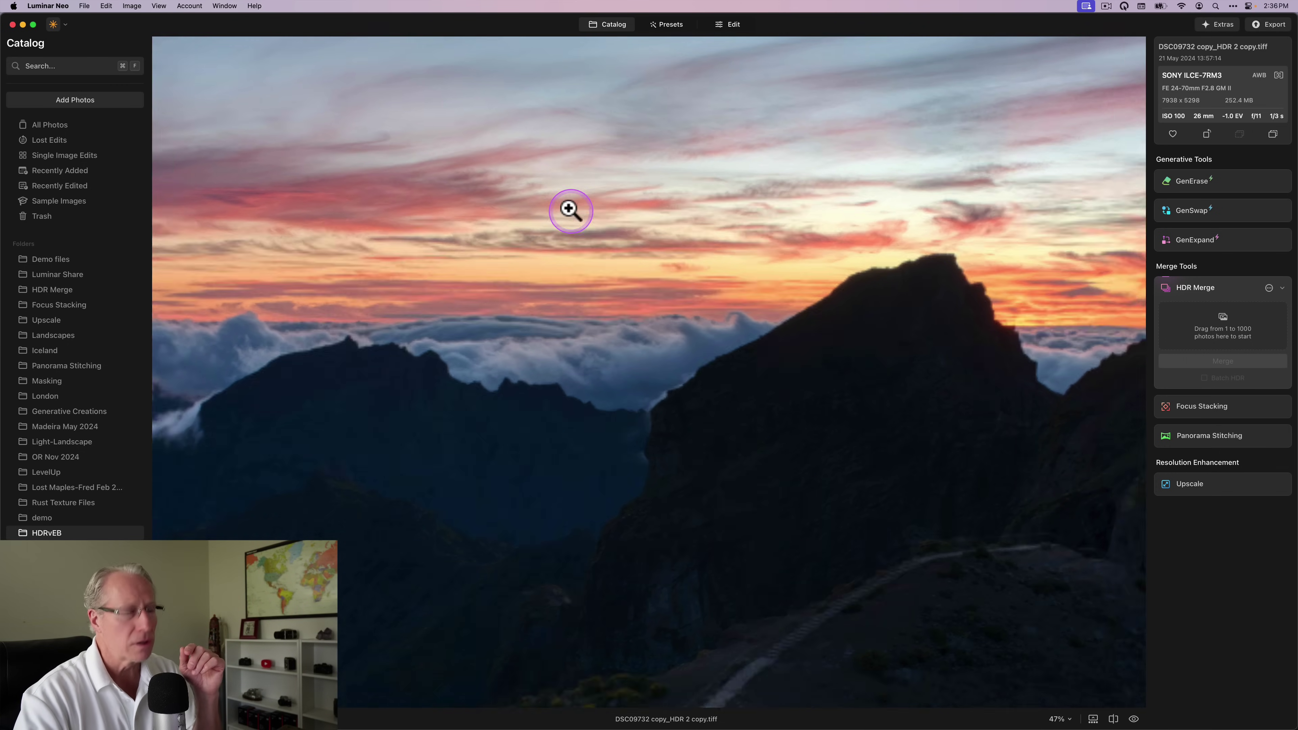
key("Right")
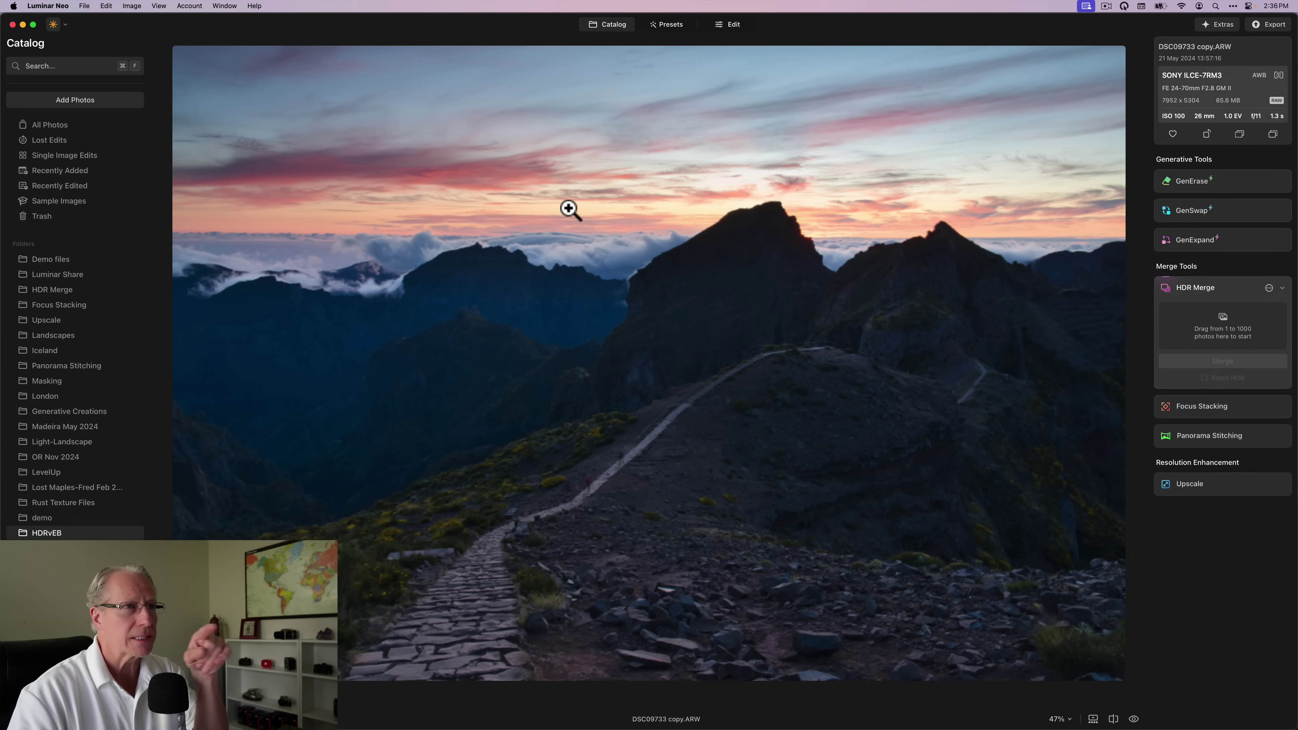
key("Left")
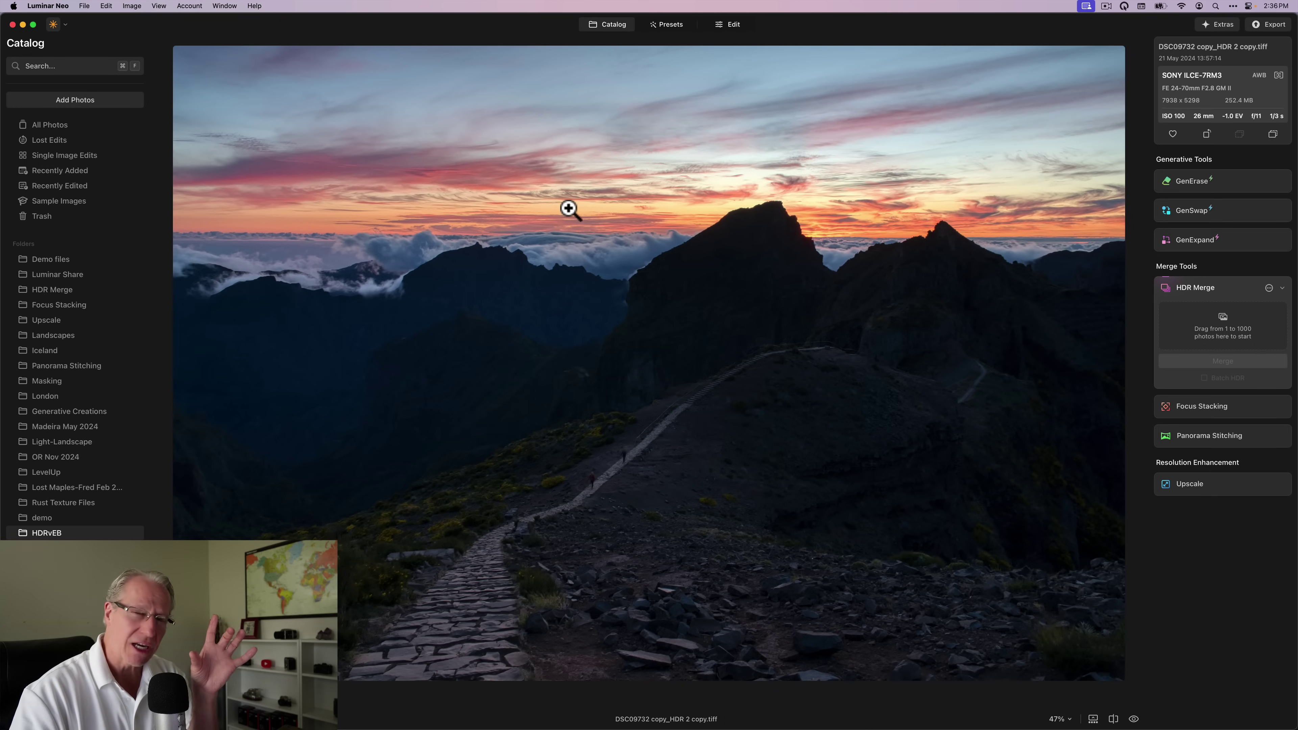
left_click(588, 211)
left_click(589, 195)
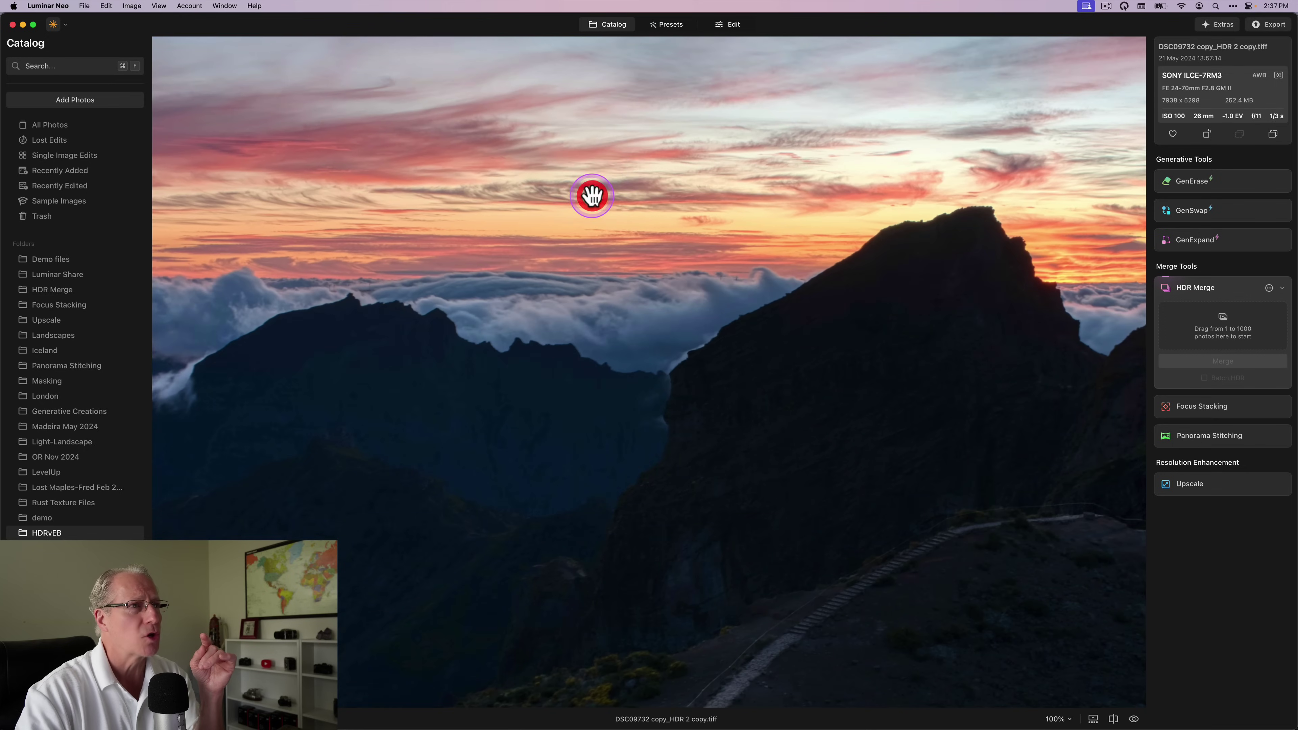
left_click(596, 199)
key("Right")
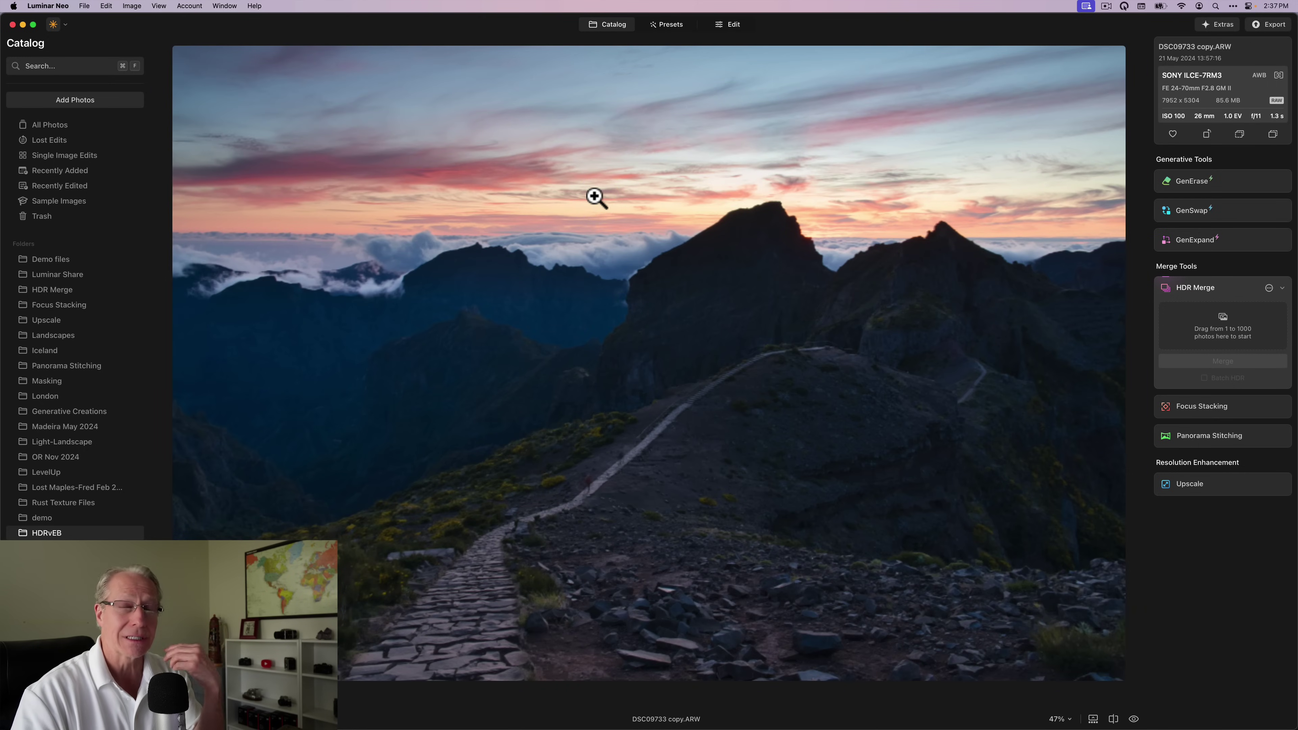
left_click(598, 196)
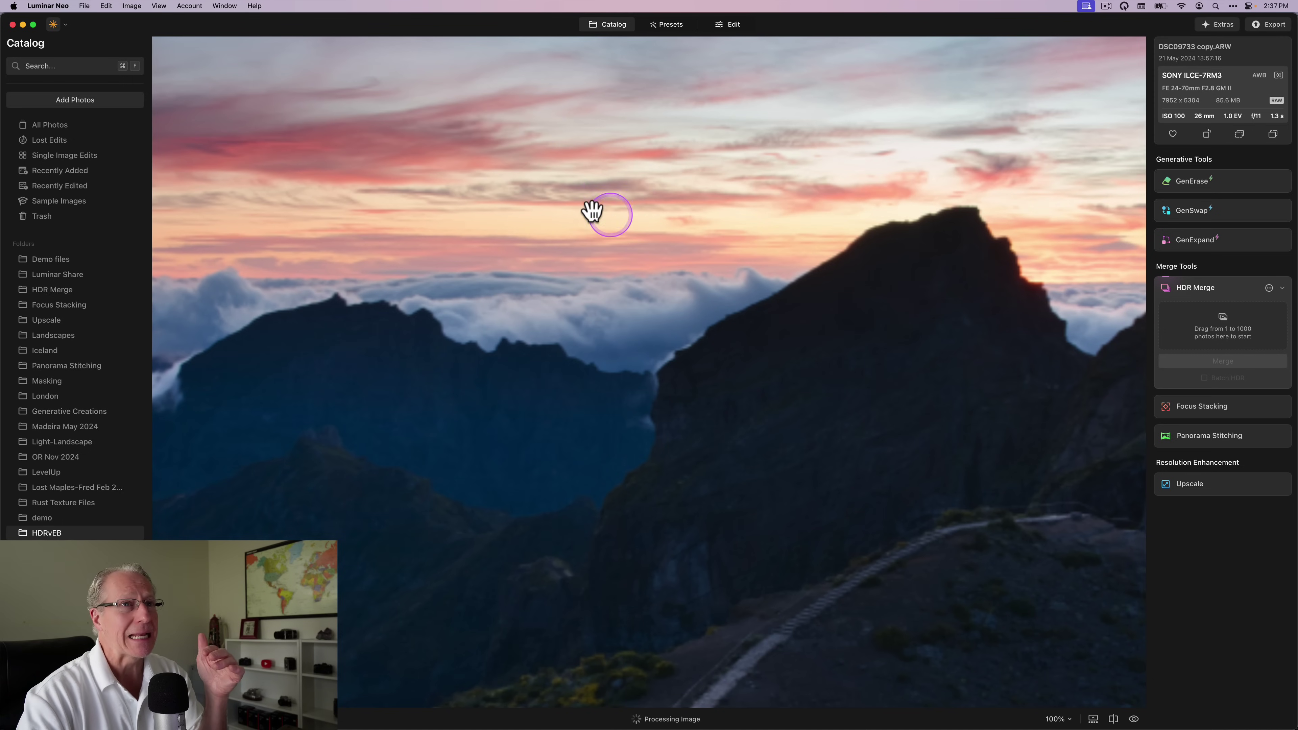
left_click(593, 198)
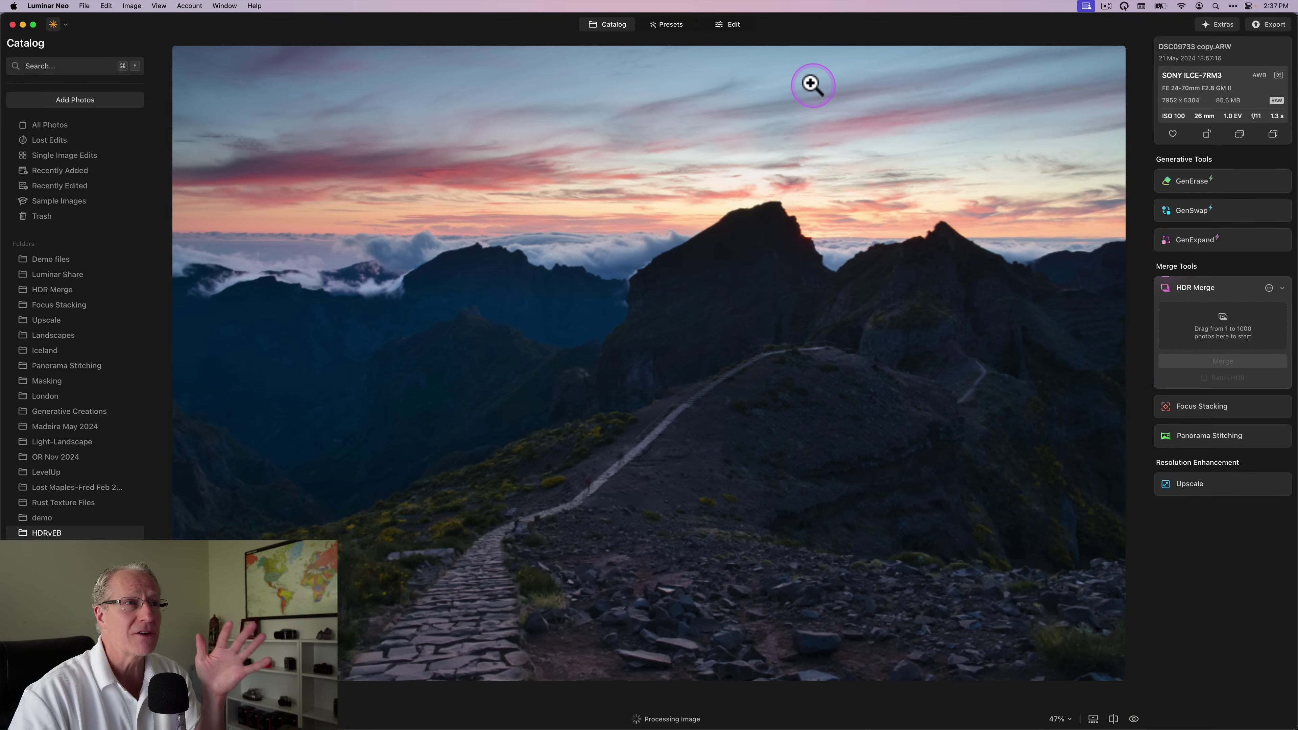
key("Left")
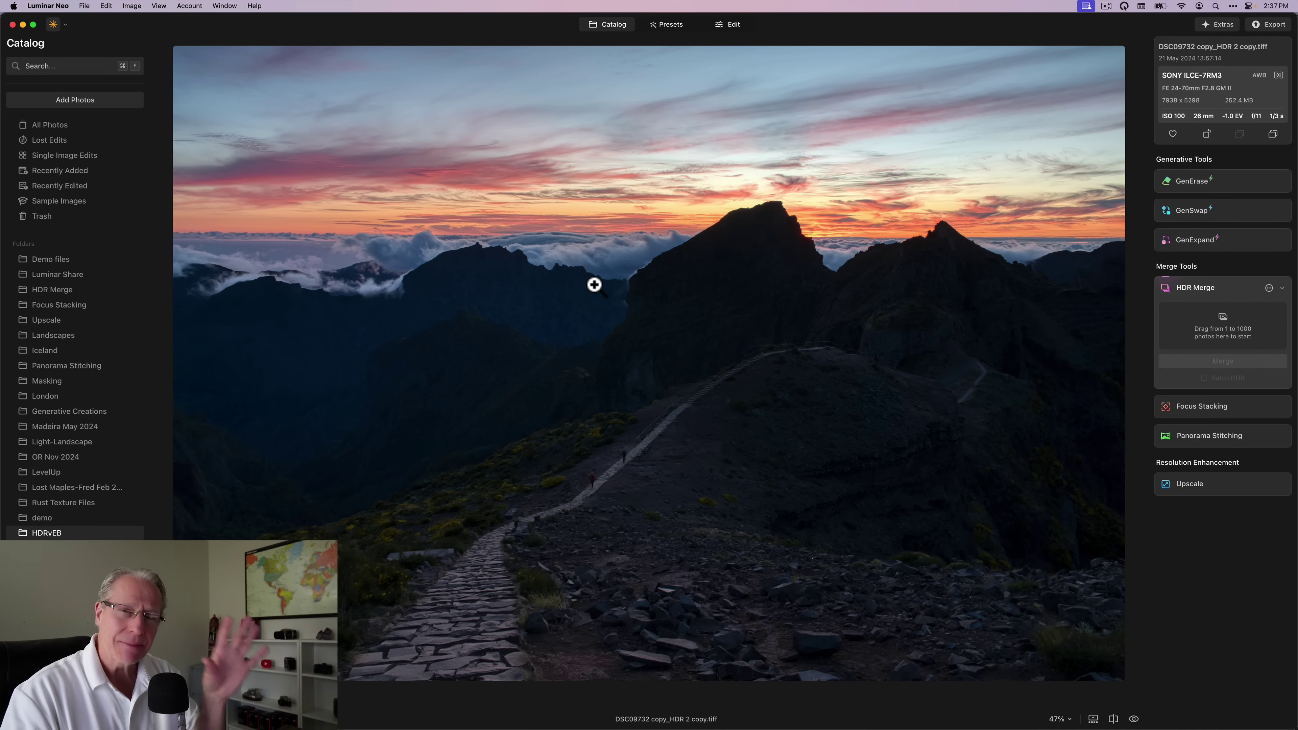
Compare the single ARW exposure with the HDR merge, zooming to 100% near the peak
key("Right")
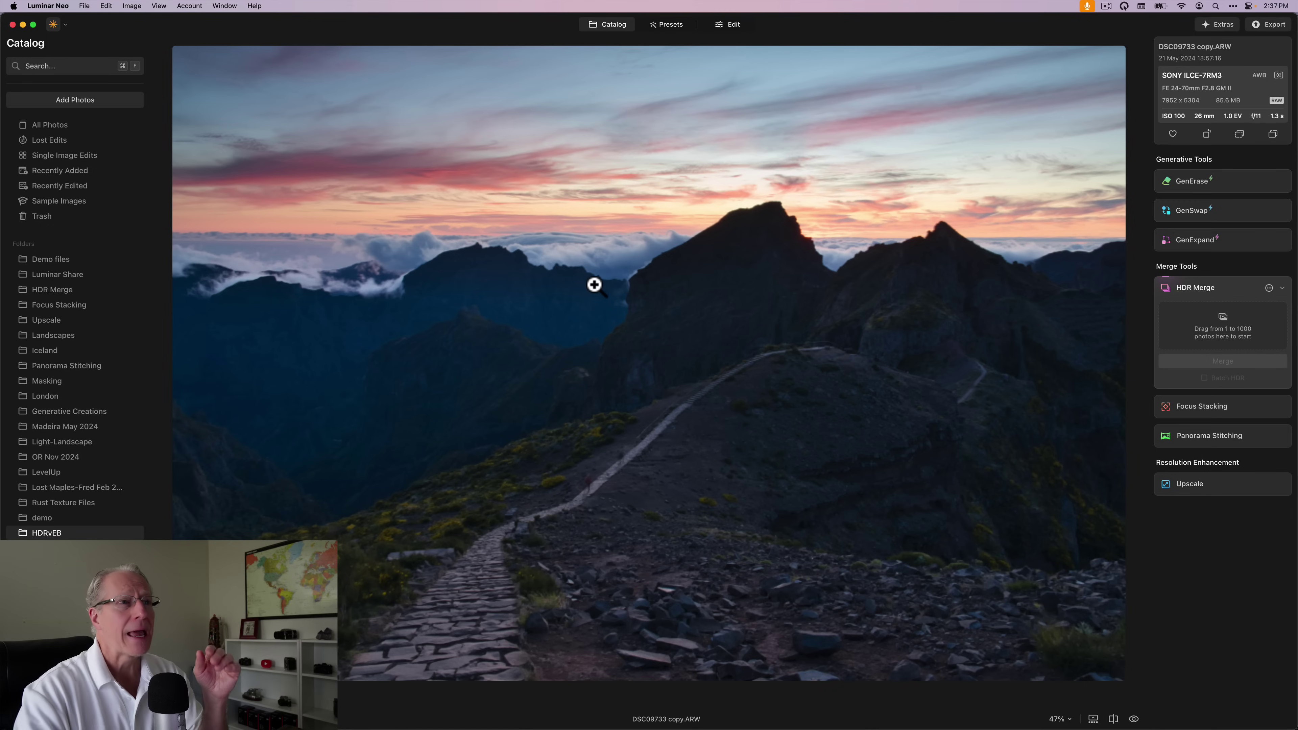
left_click(628, 230)
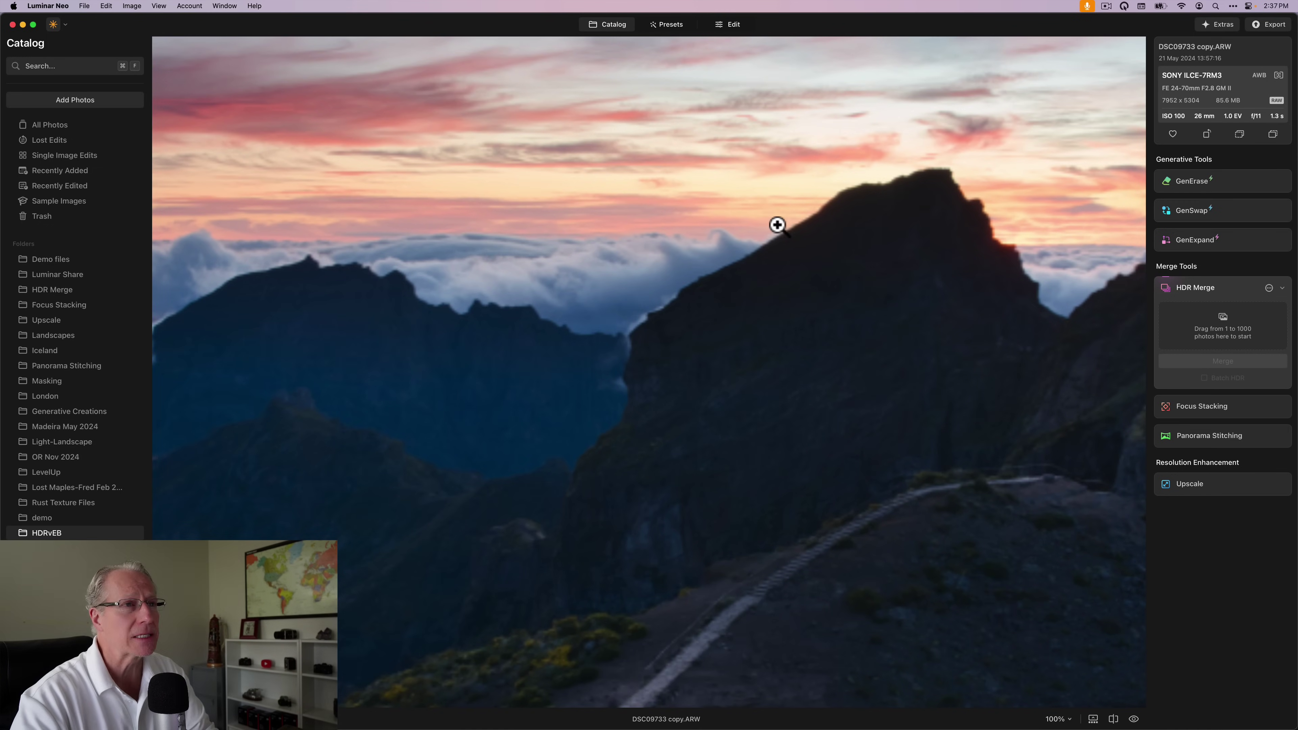
left_click(780, 226)
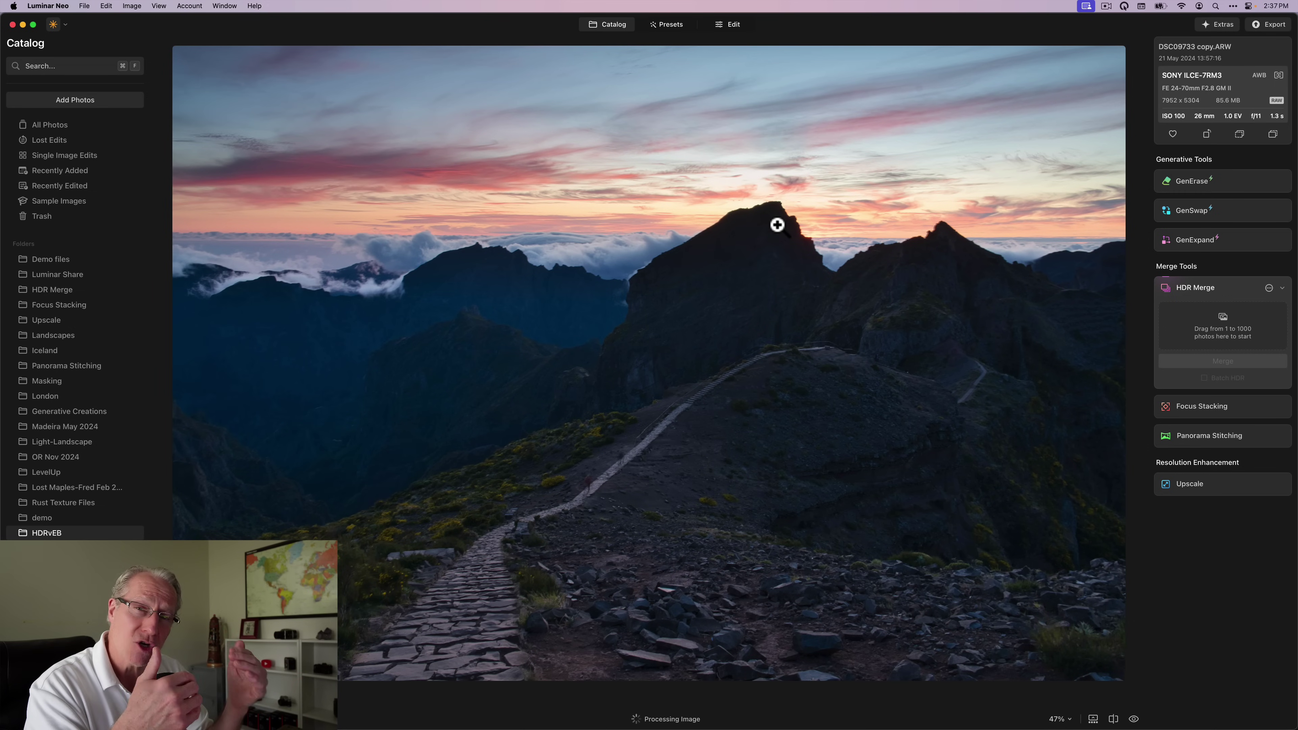
key("Left")
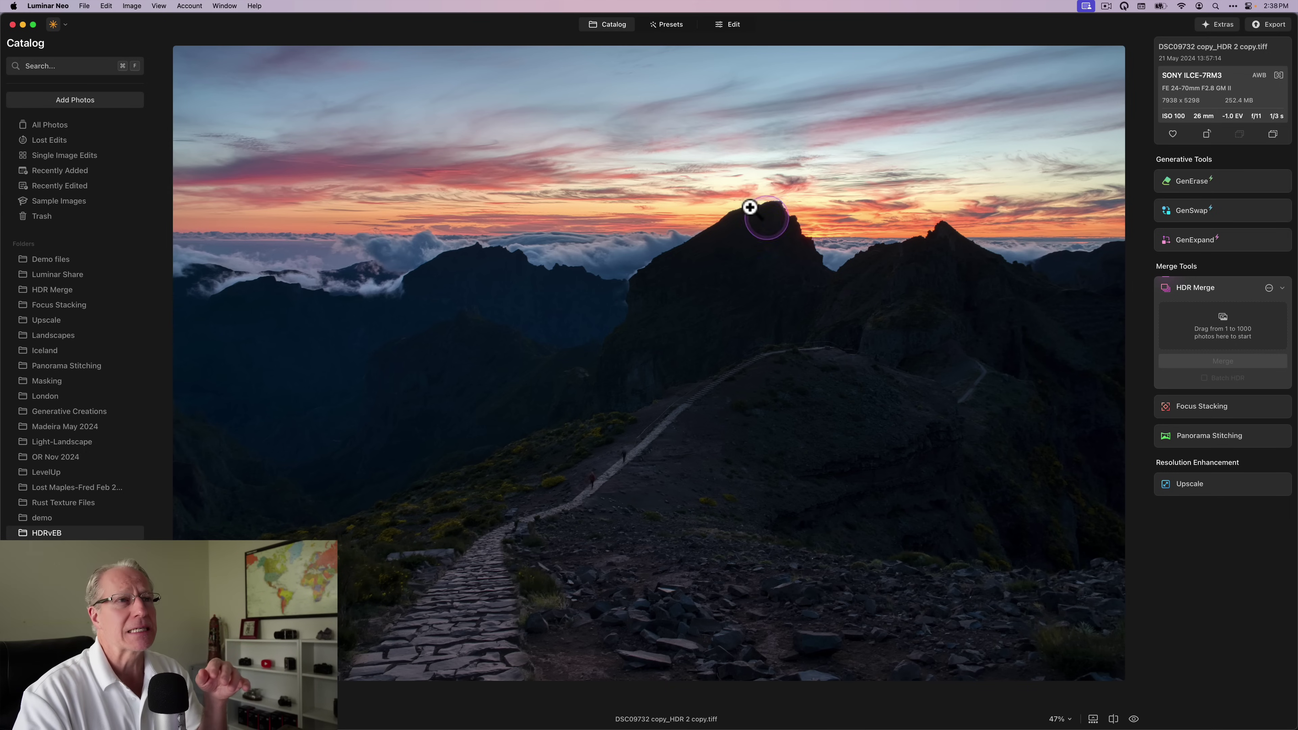
Flip back to the ARW exposure, then return to the catalog grid of the four photos
left_click(684, 192)
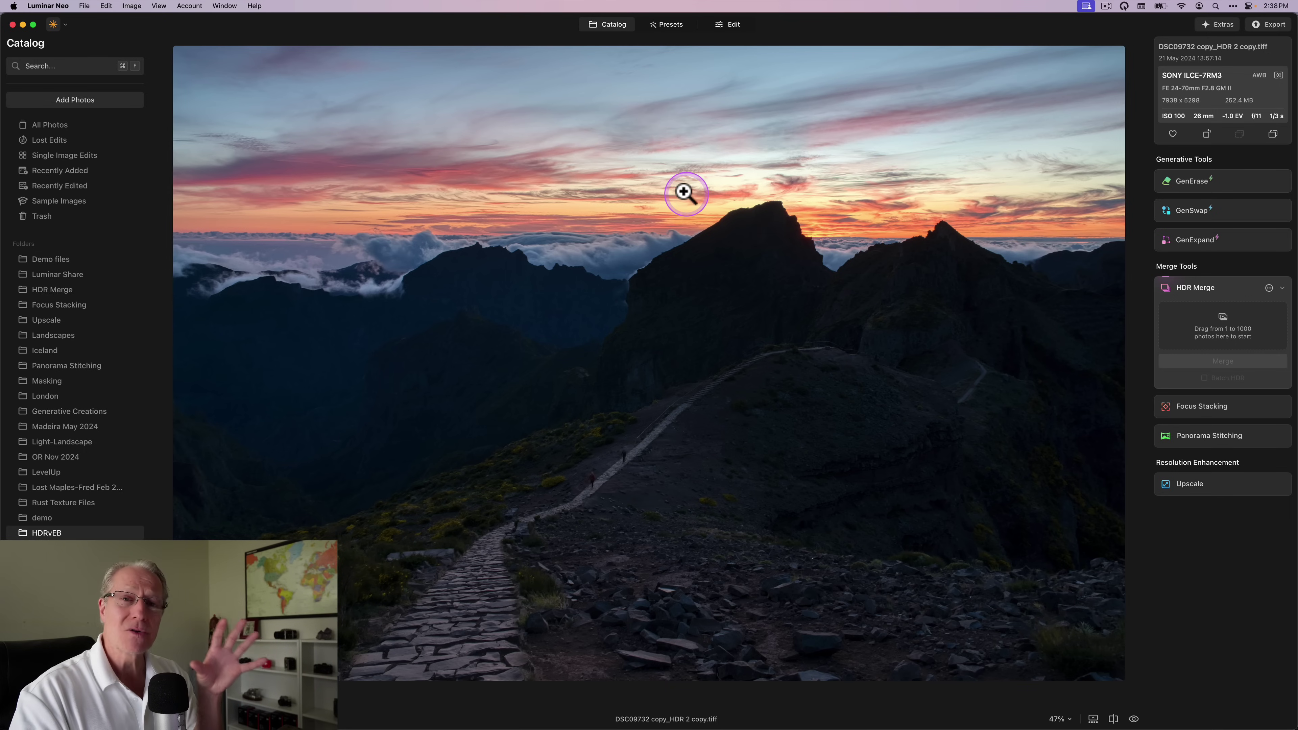
left_click(646, 284)
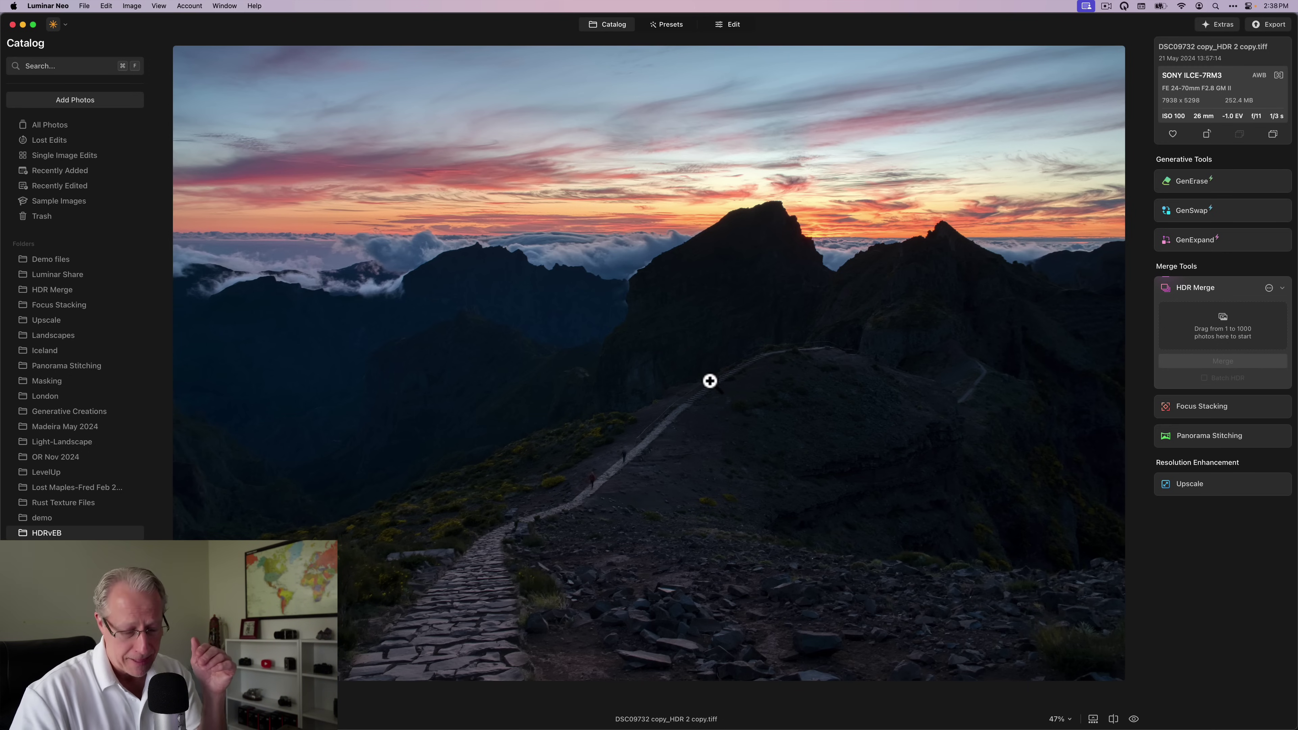
key("Right")
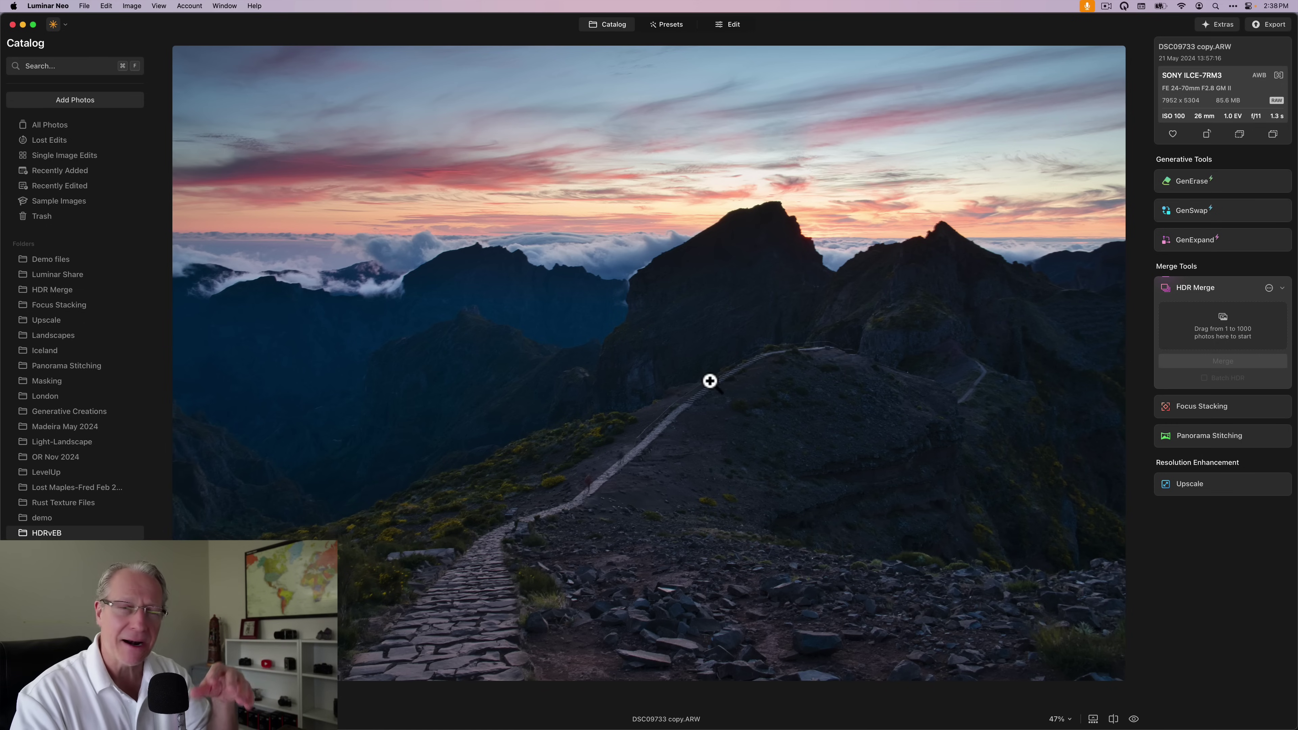
left_click(605, 125)
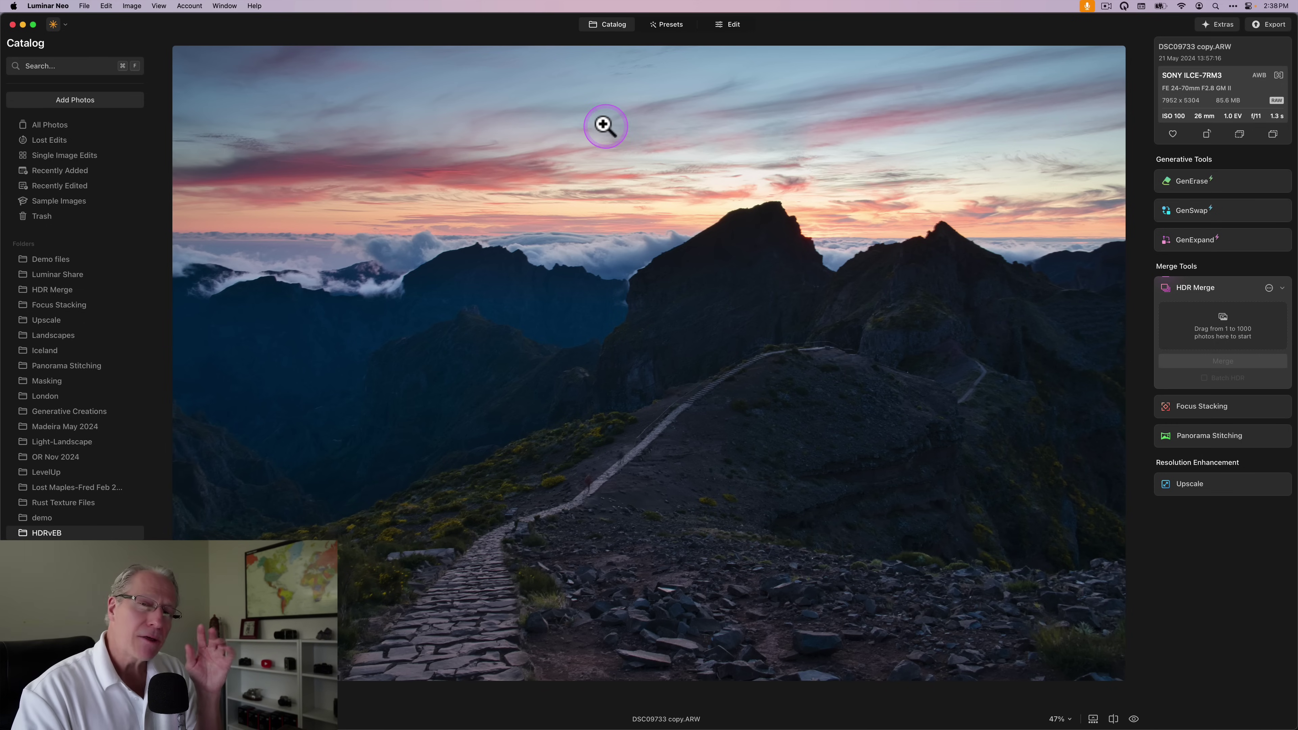
left_click(608, 26)
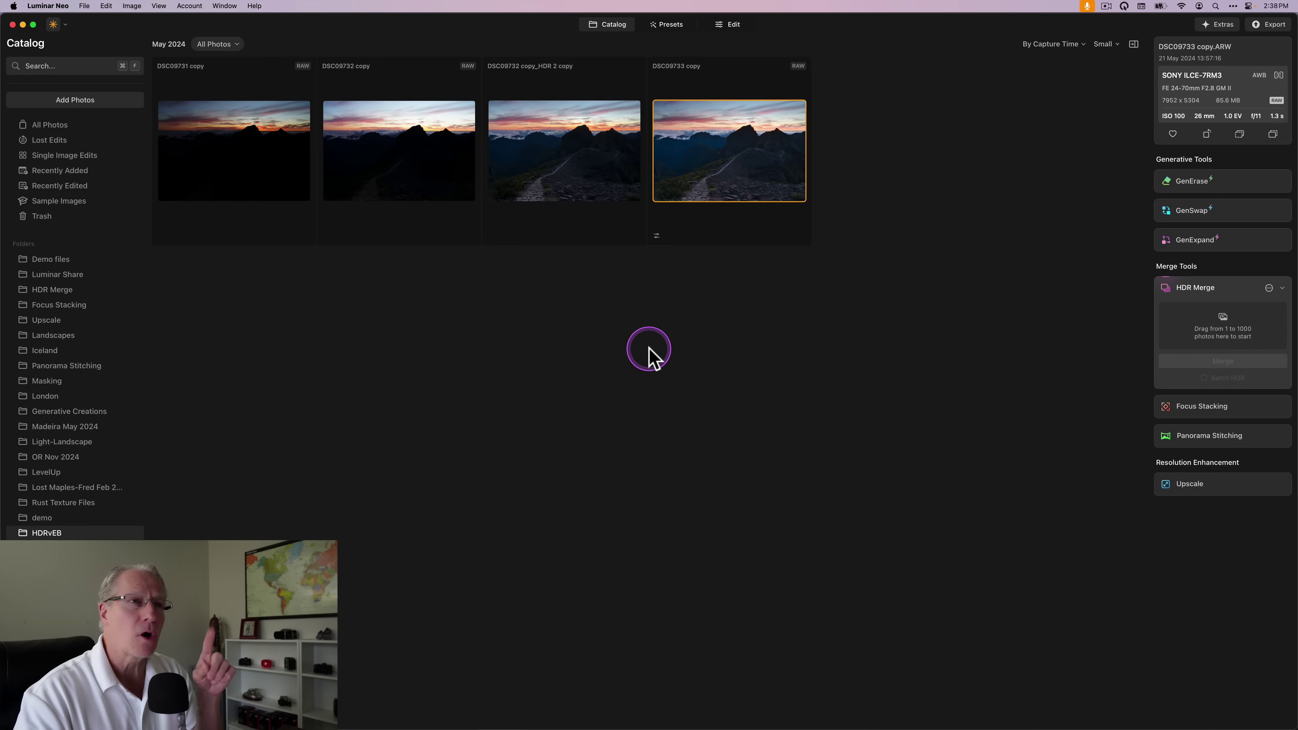
Select DSC09732 copy_HDR 2 copy.tiff and open it alone in single-image view
left_click(552, 164)
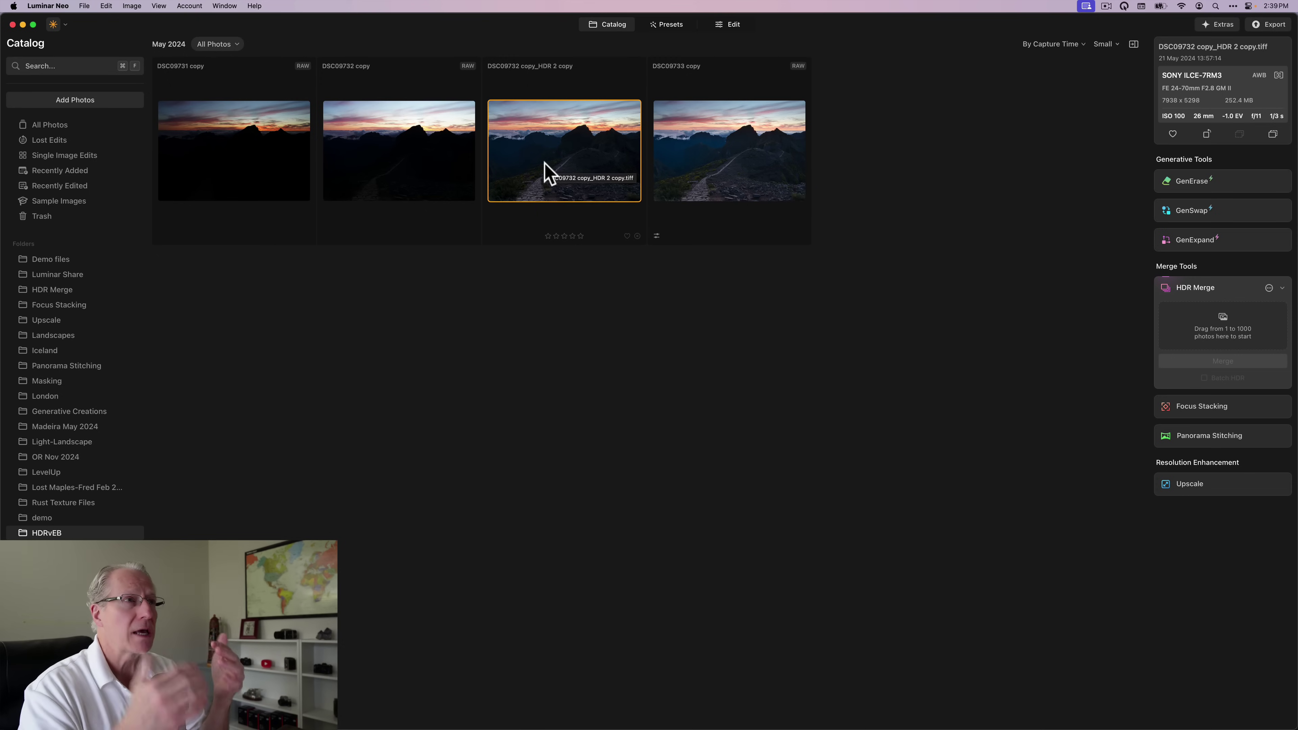
left_click(597, 163)
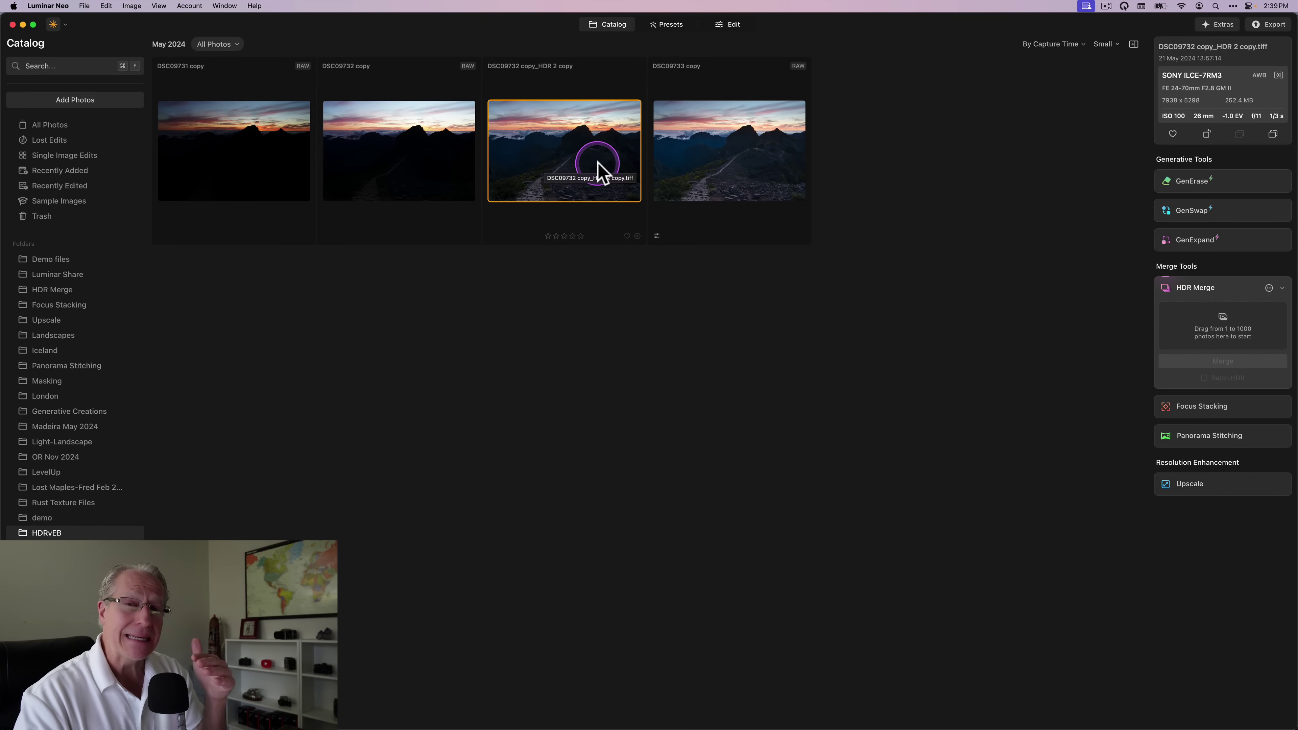
left_click(745, 162)
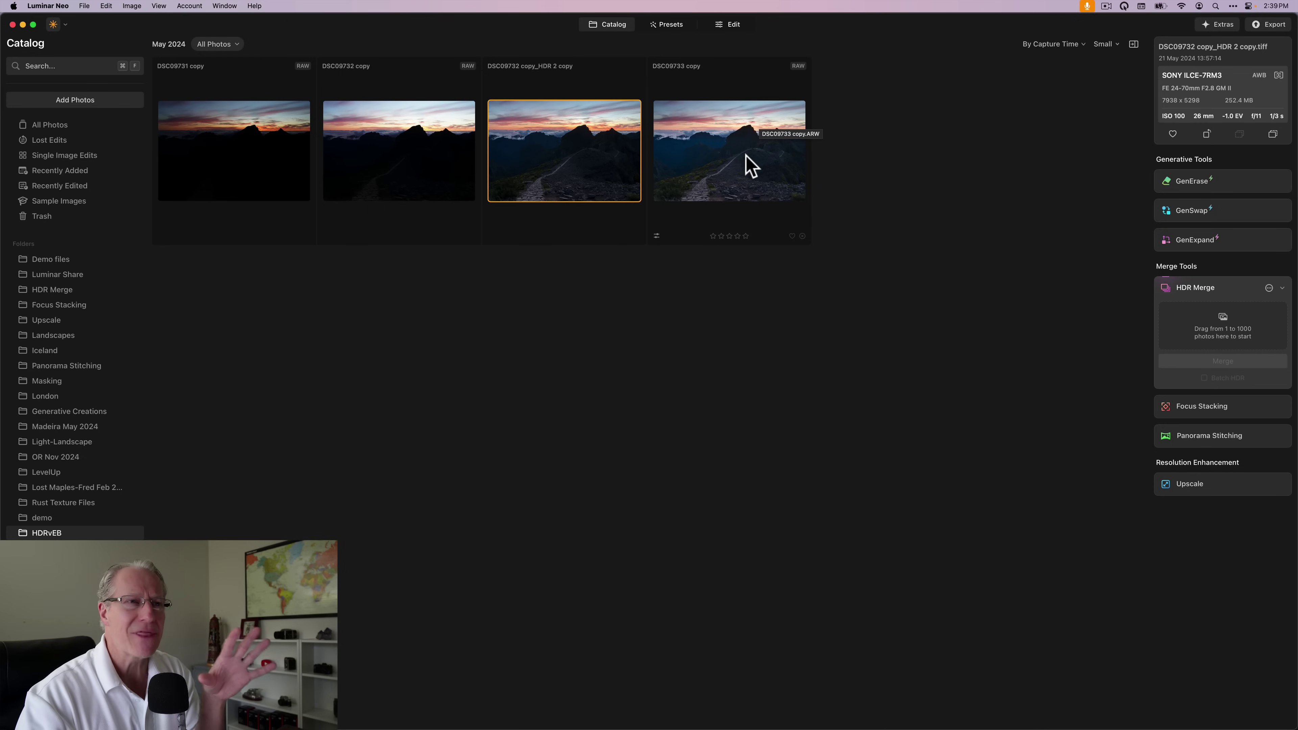
left_click_drag(550, 158, 553, 148)
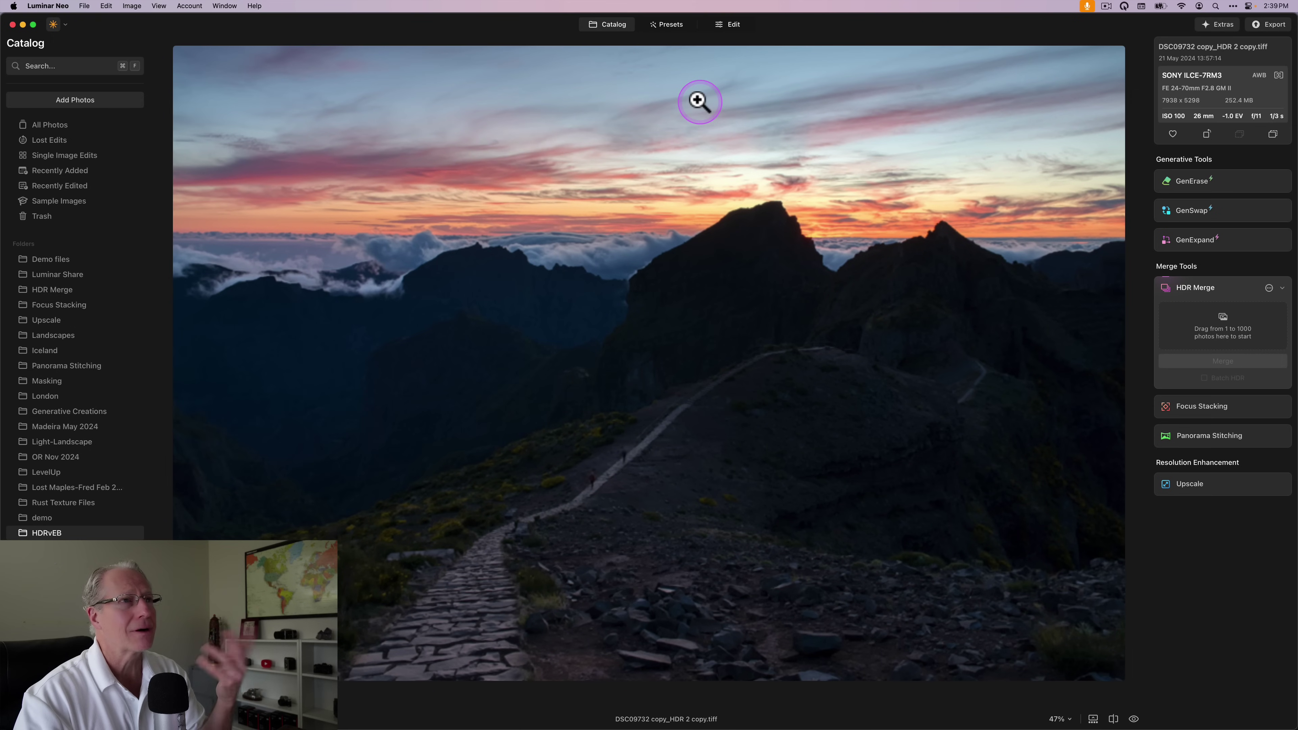
Start editing the HDR merge and raise Develop Shadows
left_click(731, 26)
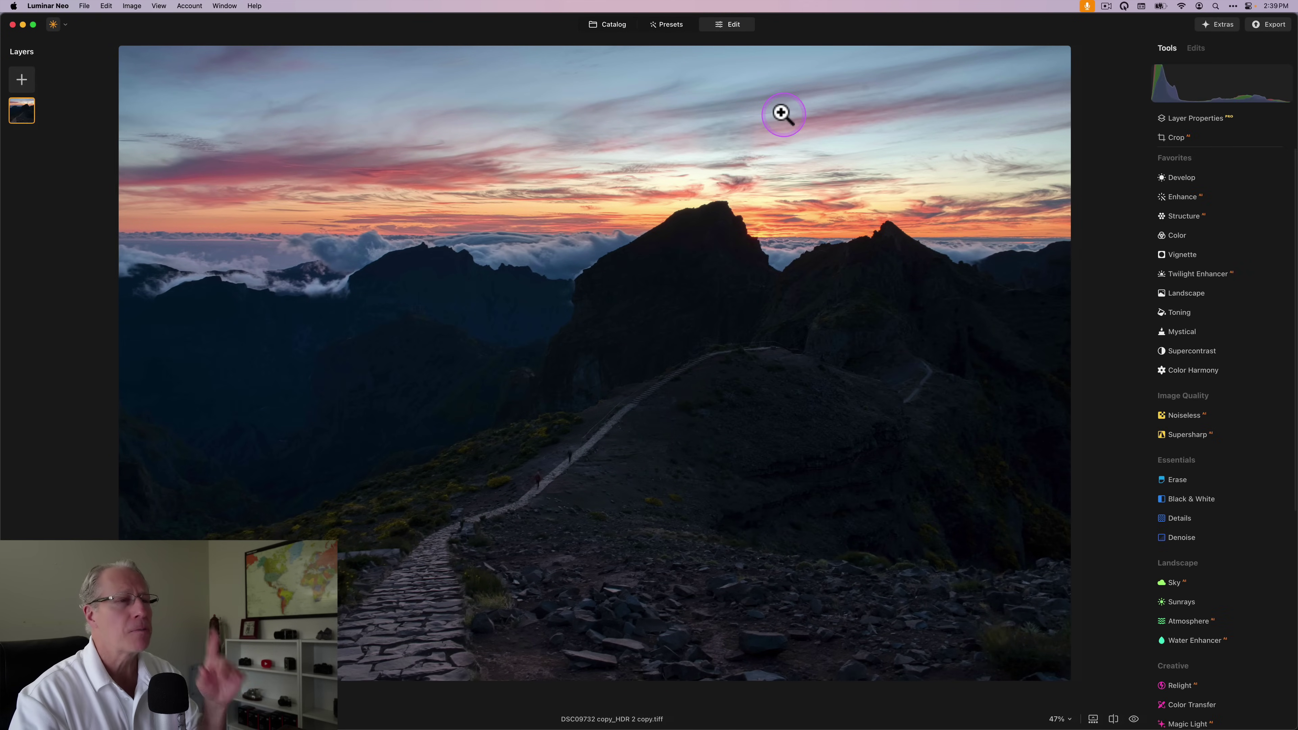
left_click(812, 149)
left_click(944, 282)
left_click(1042, 409)
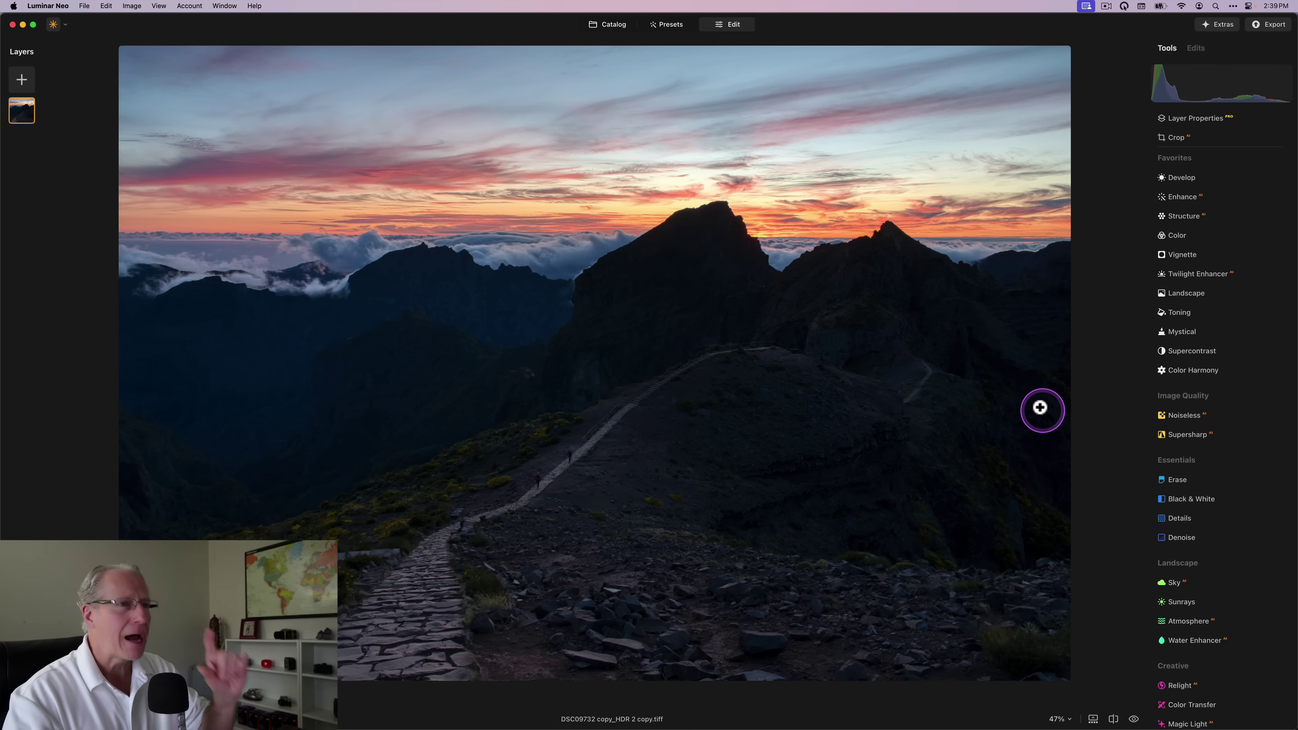
left_click(1181, 178)
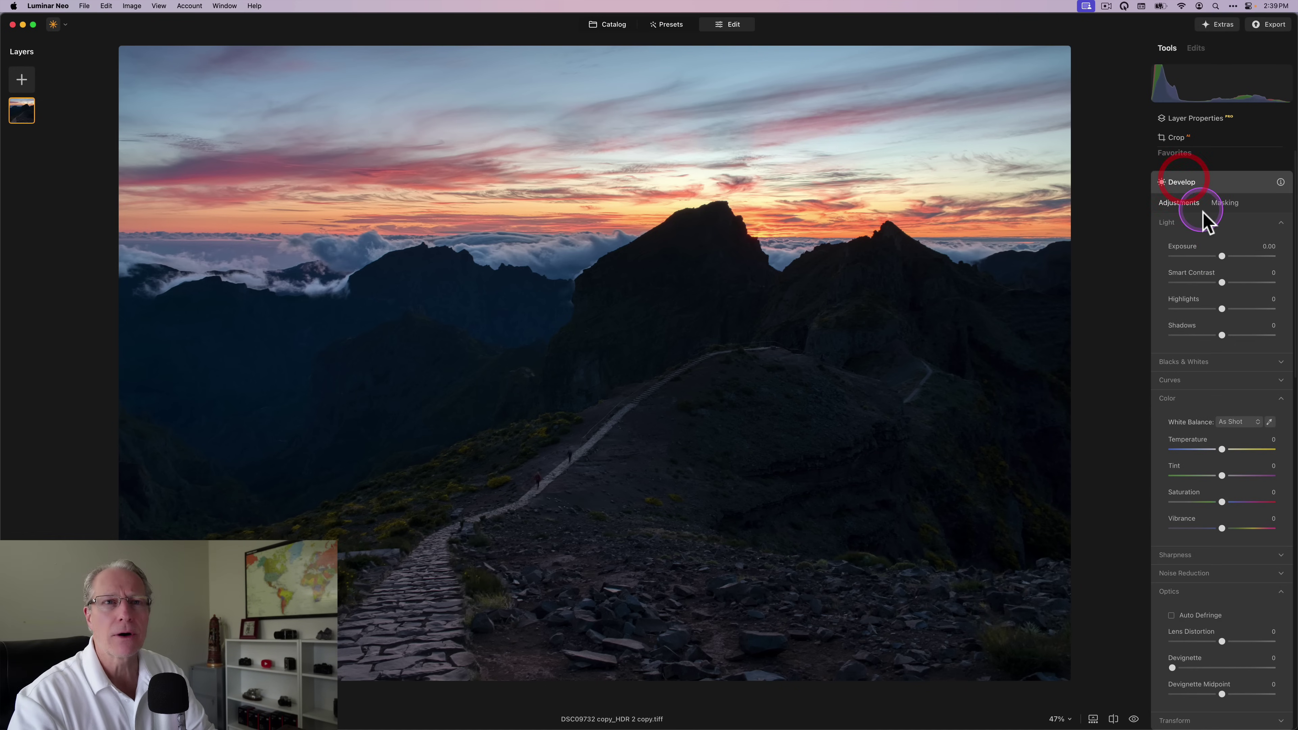
left_click_drag(1222, 335, 1250, 334)
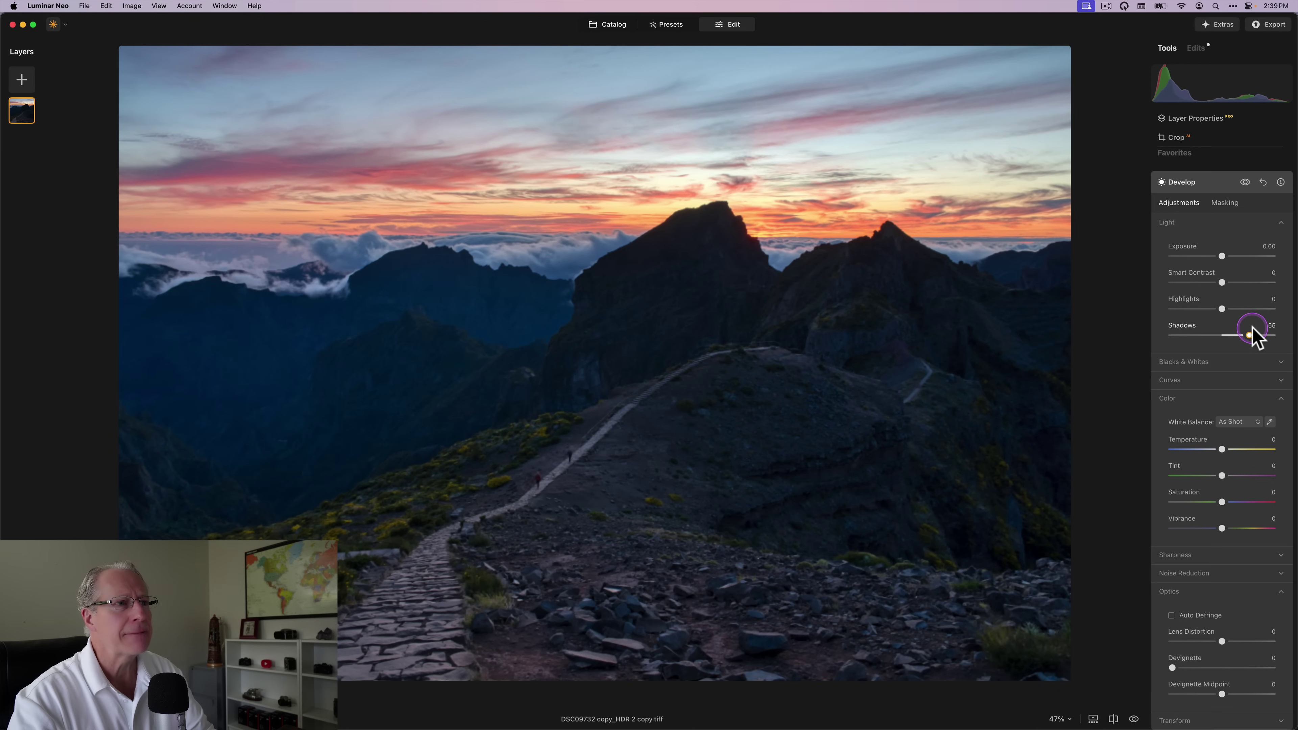
Limit Structure -25 to the sky with a linear gradient mask, then set Highlights -10
left_click(1215, 183)
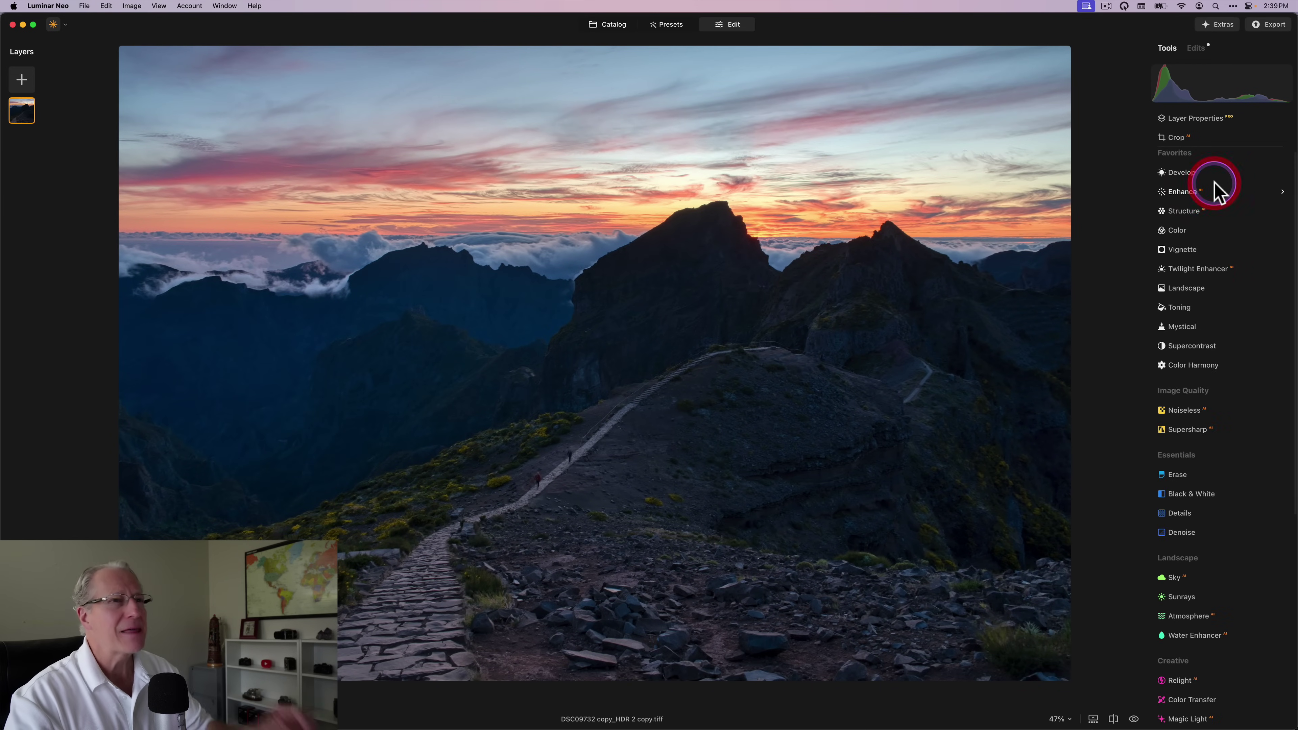
left_click(1196, 210)
left_click(1223, 241)
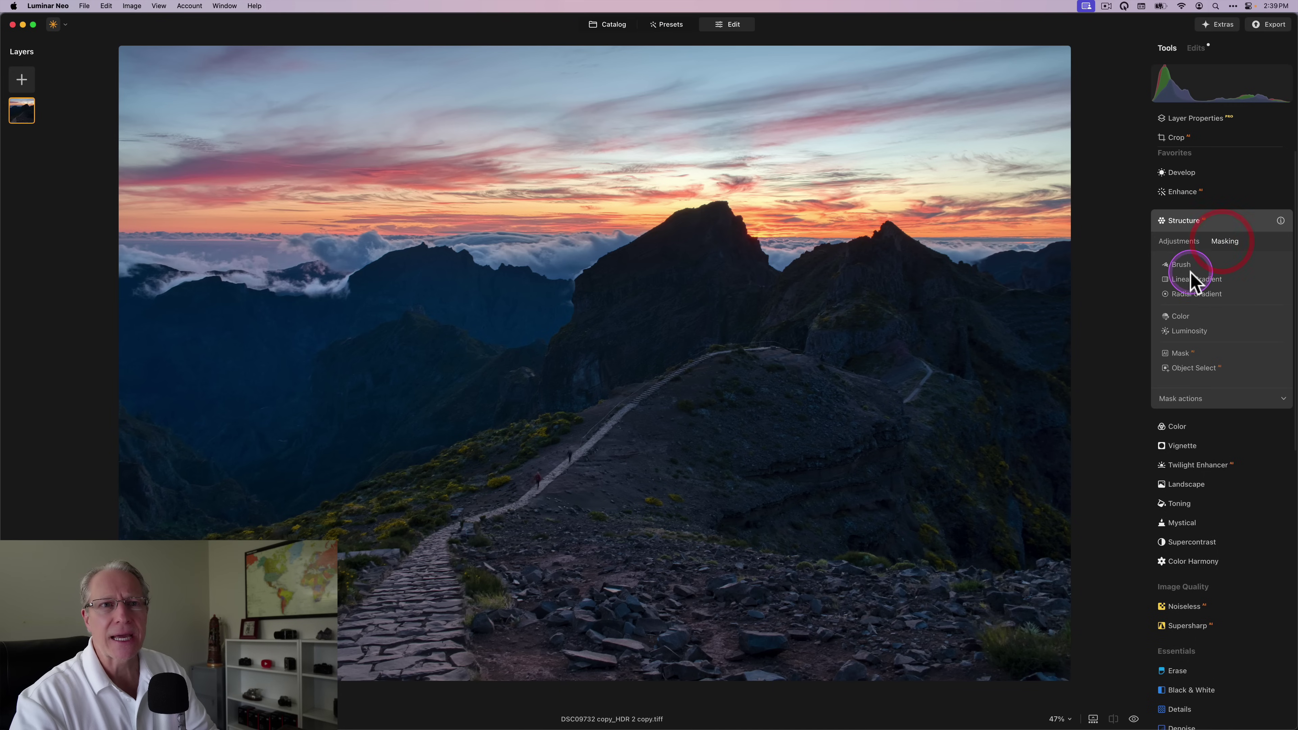
left_click(1191, 280)
left_click_drag(635, 180, 638, 253)
left_click(899, 261)
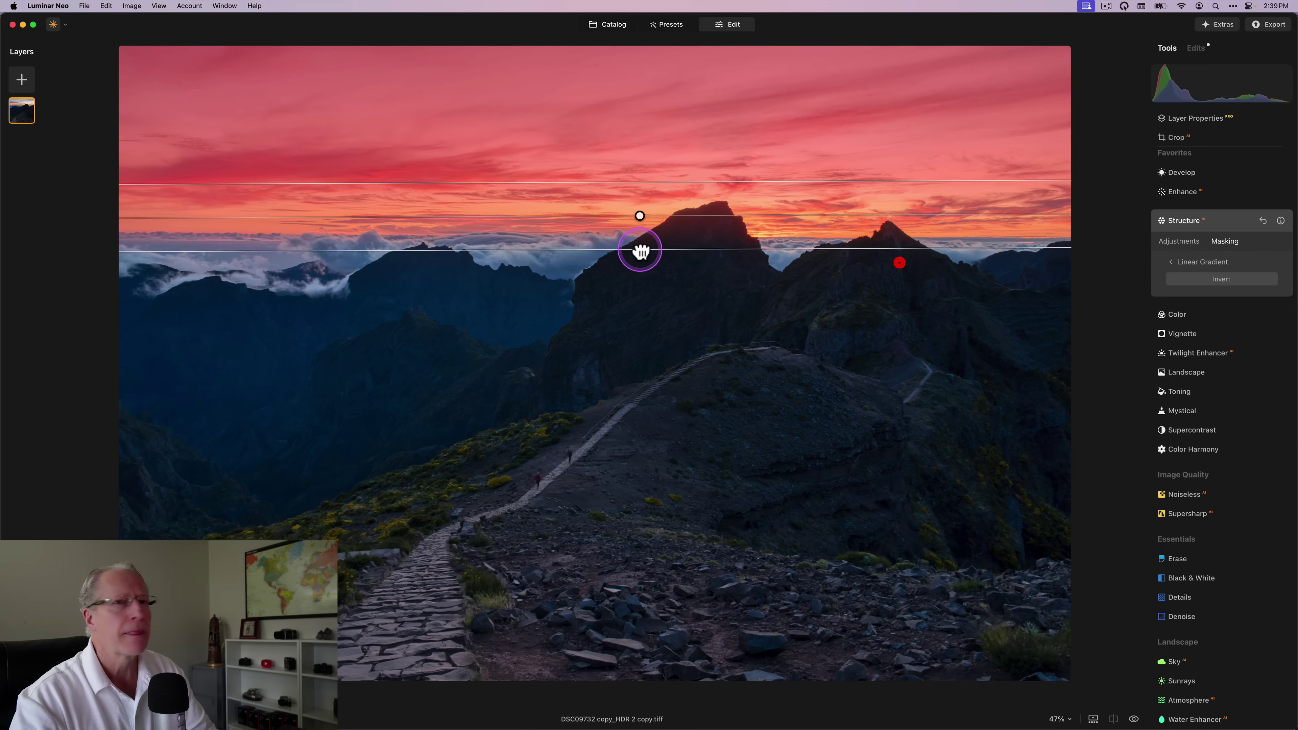
left_click(1174, 241)
left_click_drag(1222, 276, 1209, 278)
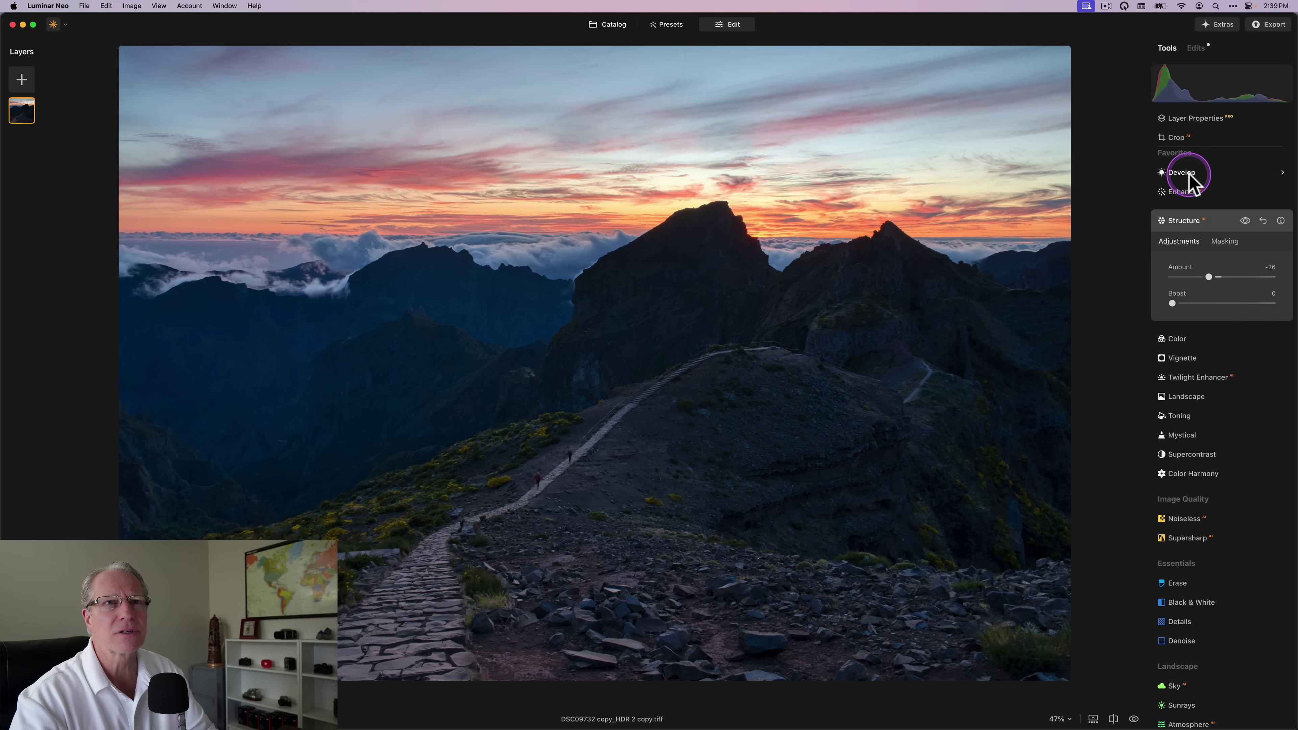
left_click(1186, 174)
left_click_drag(1222, 309, 1211, 309)
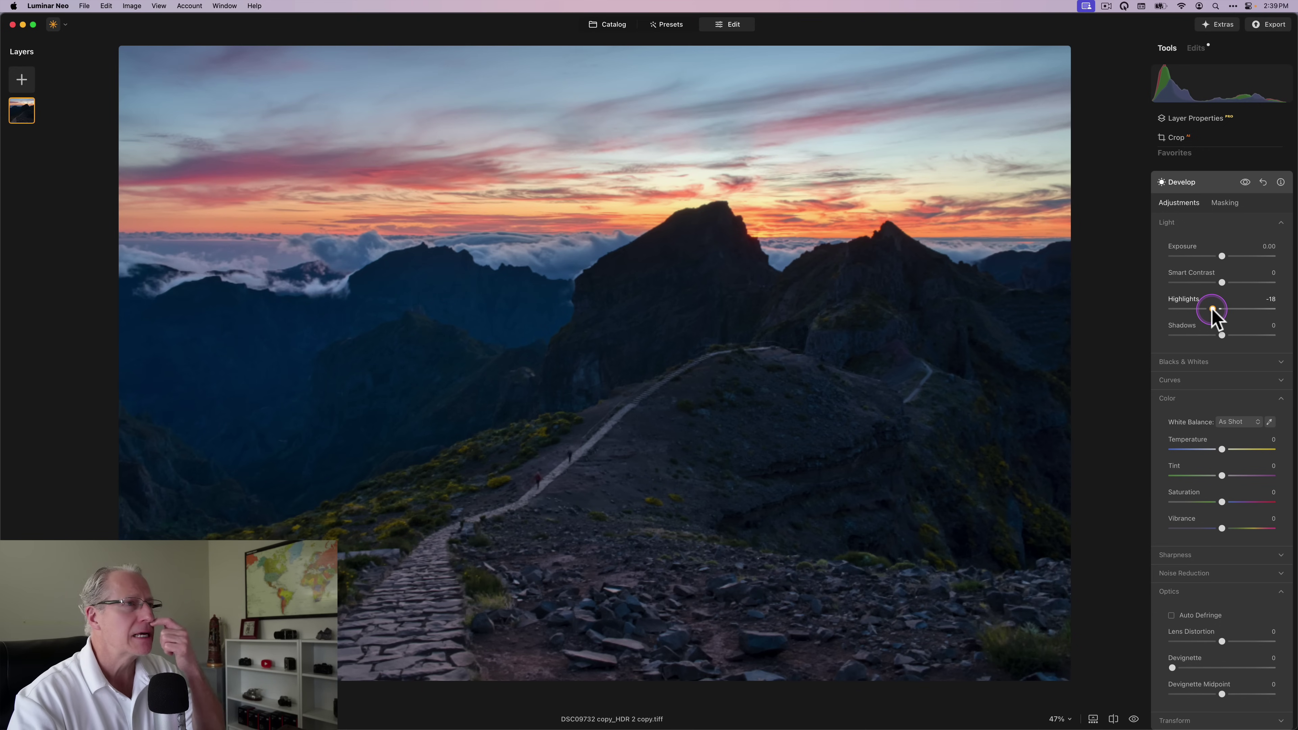
Add Golden Hour warmth, Toning saturation 13, and Color Harmony Brilliance 9 with Warmth 4
left_click(1198, 179)
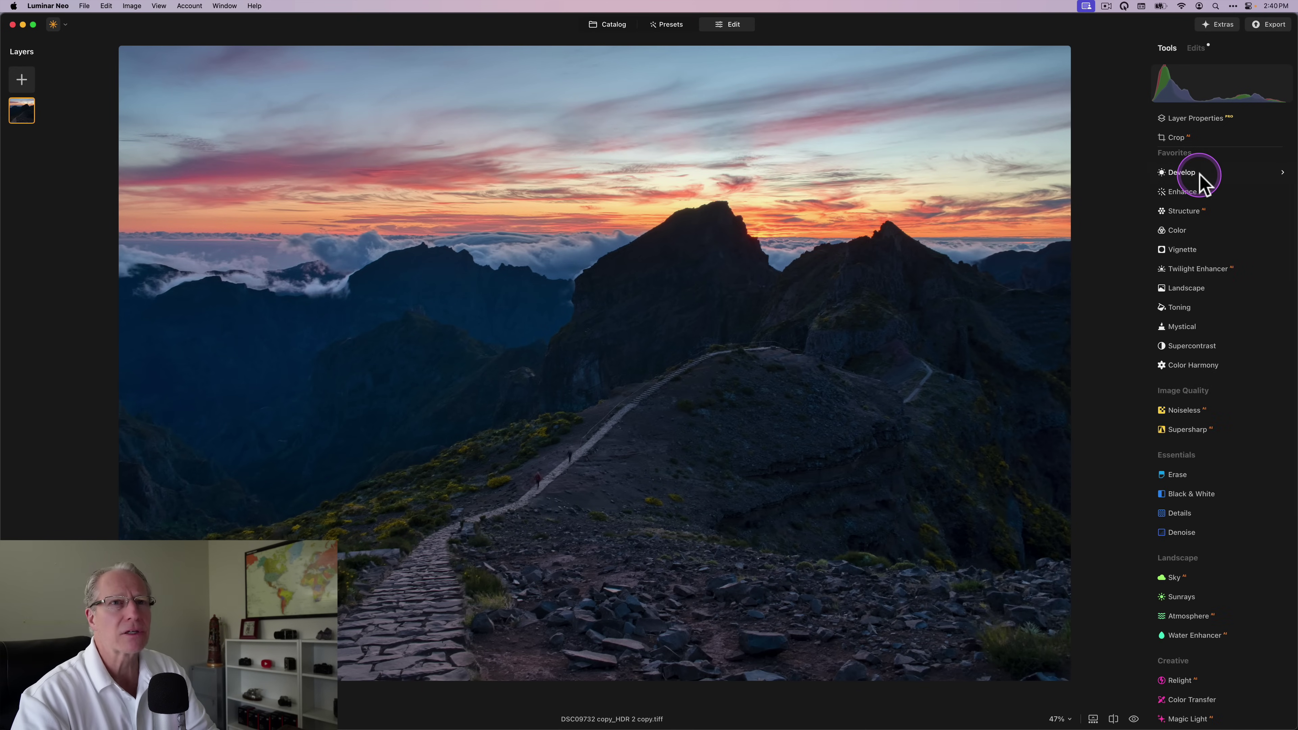
left_click(1186, 289)
left_click(1197, 381)
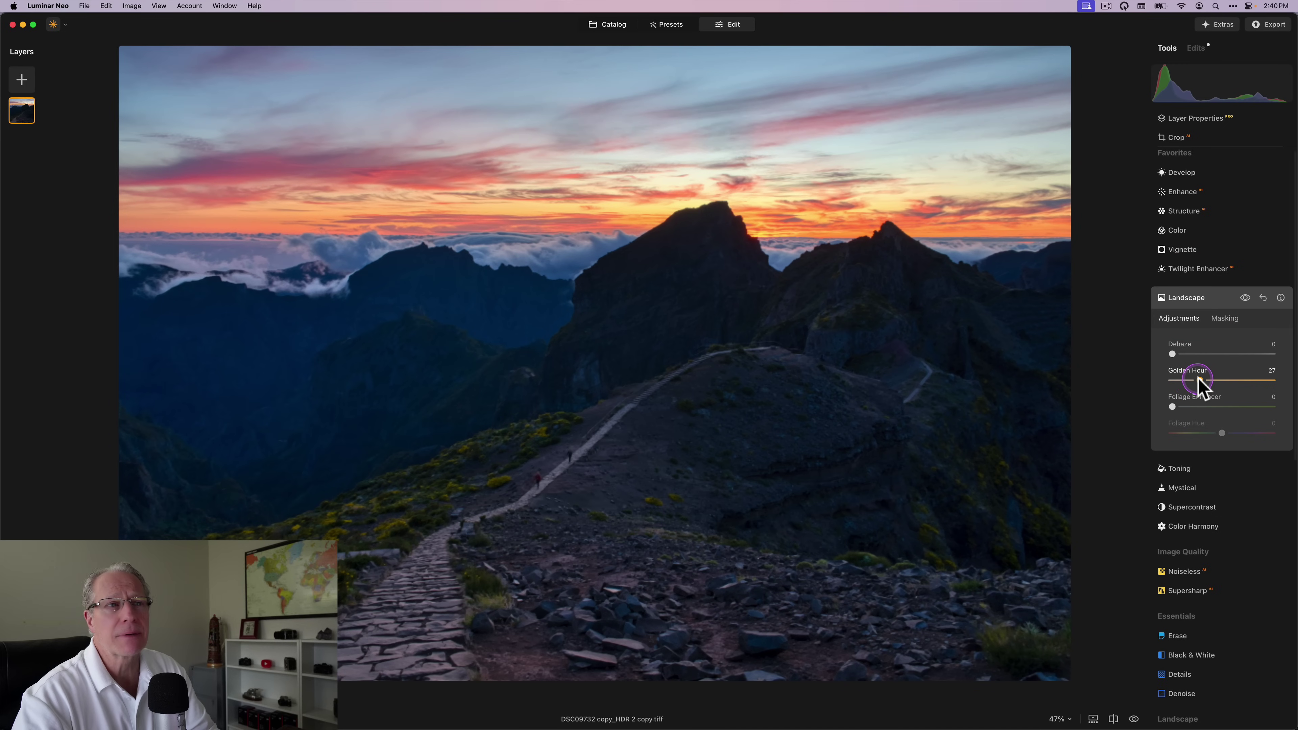
left_click(1190, 300)
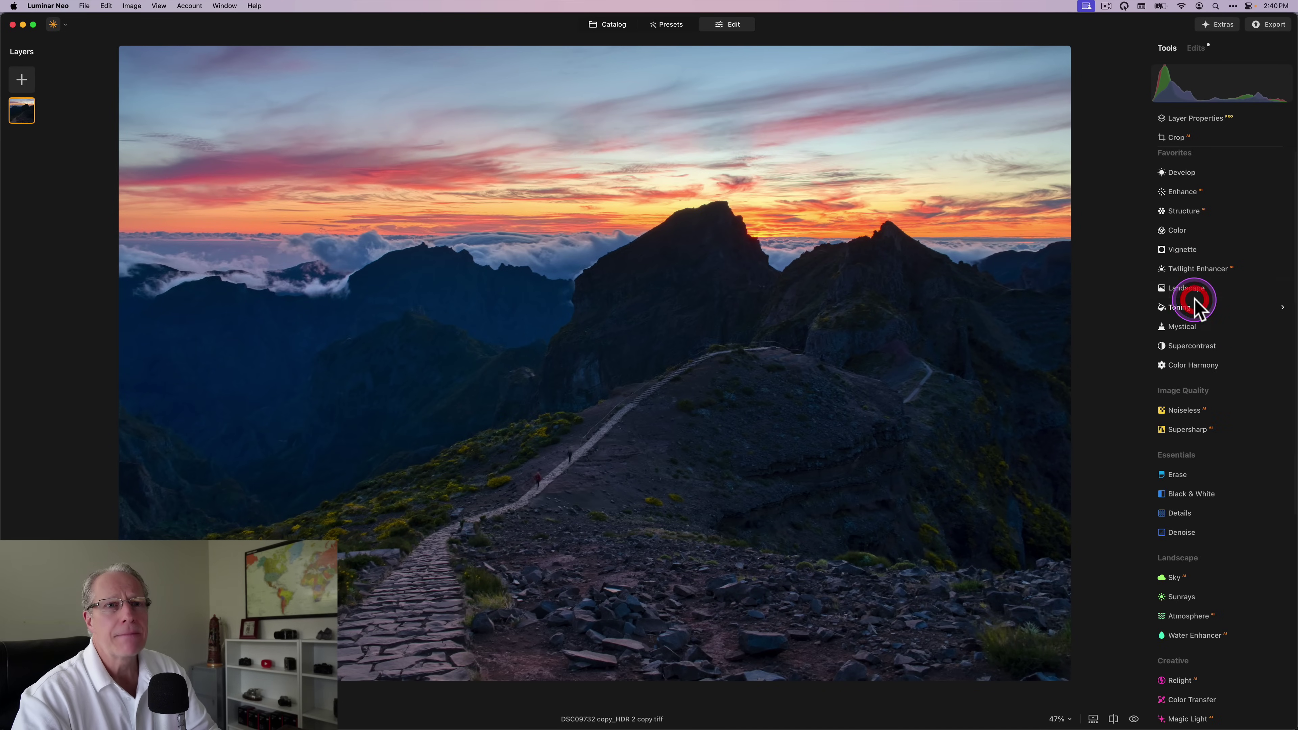
left_click(1183, 310)
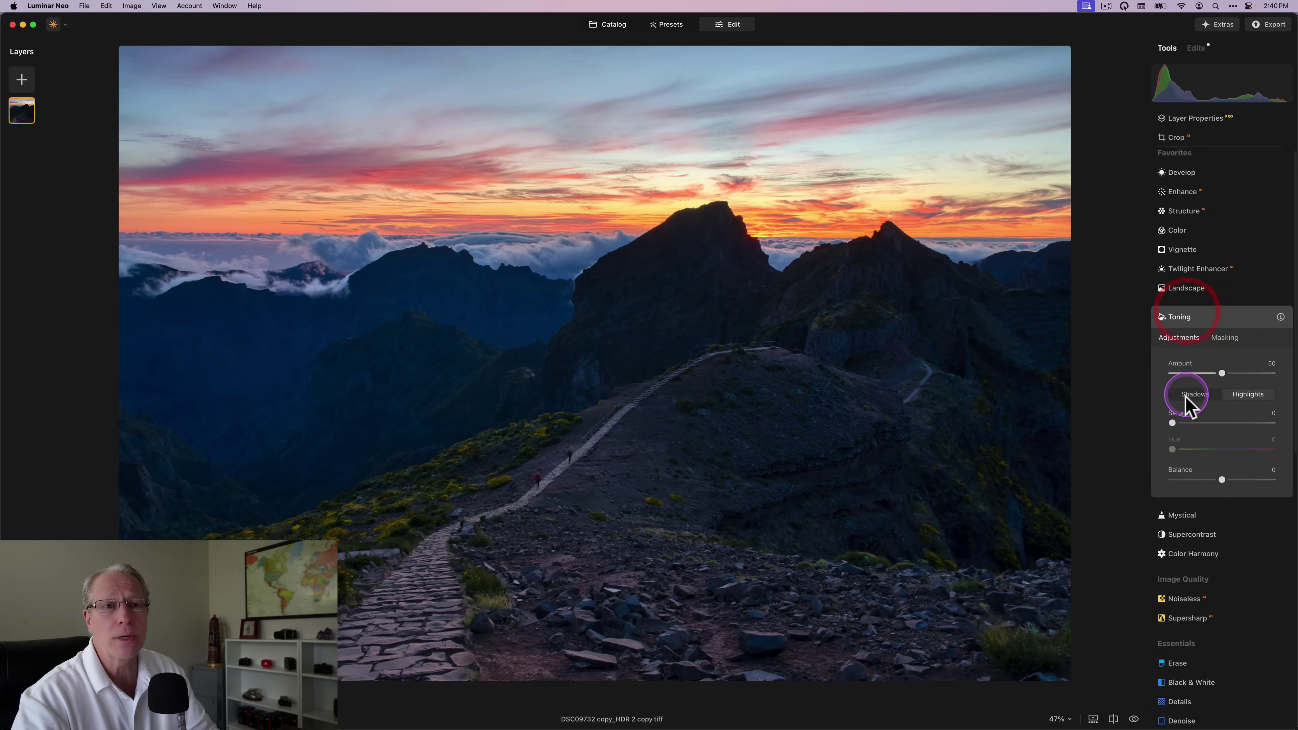
left_click_drag(1172, 423, 1186, 422)
left_click(1190, 317)
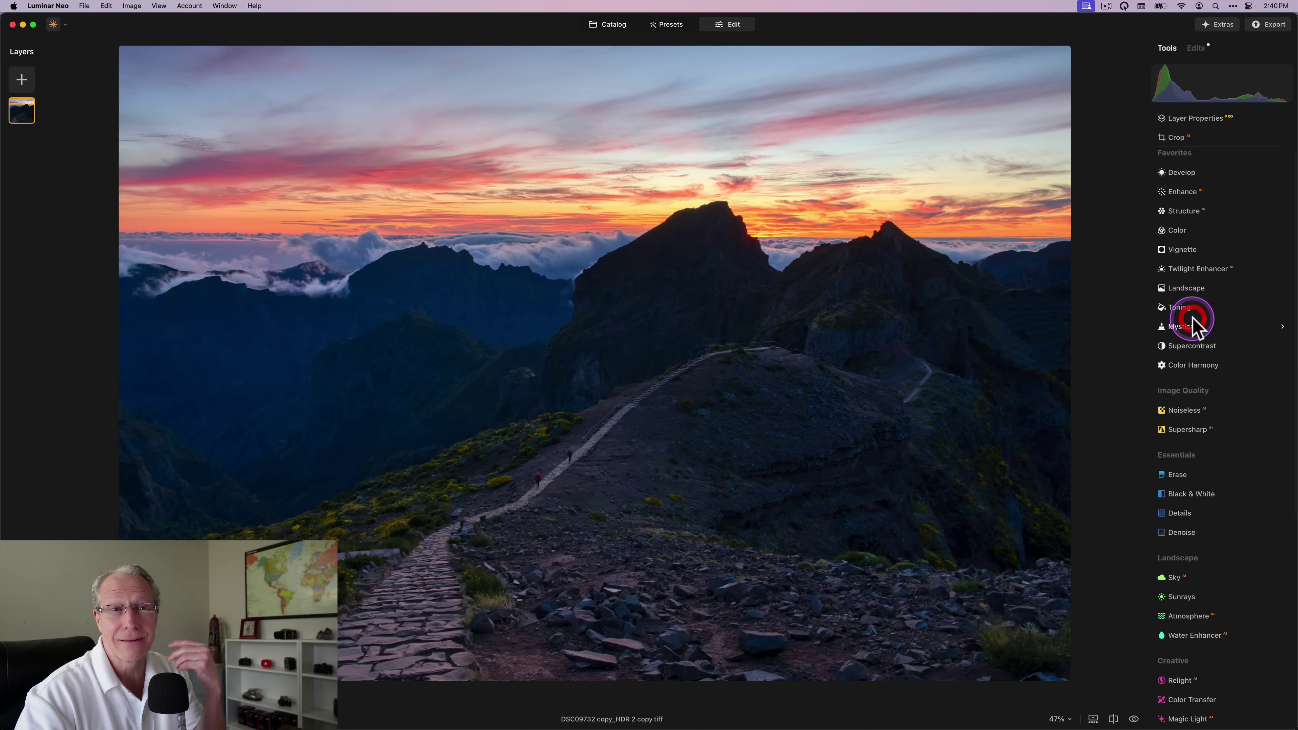
left_click(1191, 365)
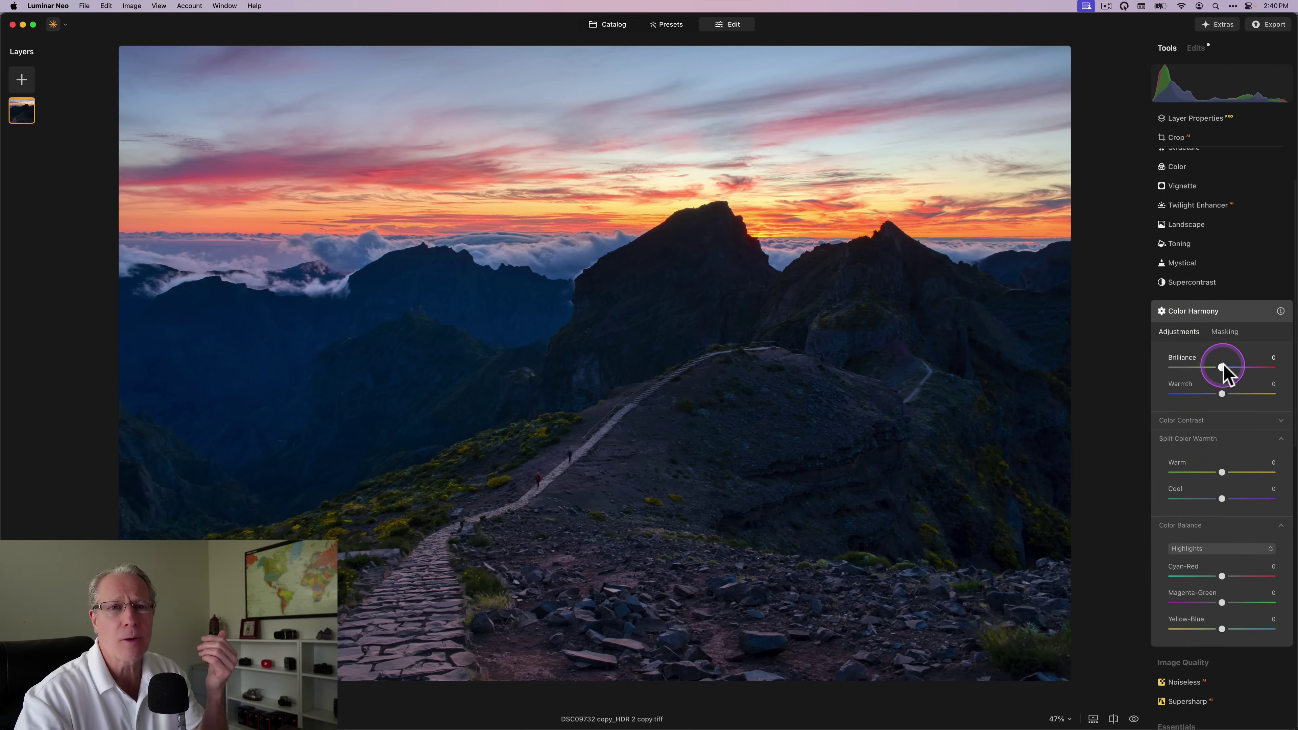
left_click_drag(1223, 366, 1225, 394)
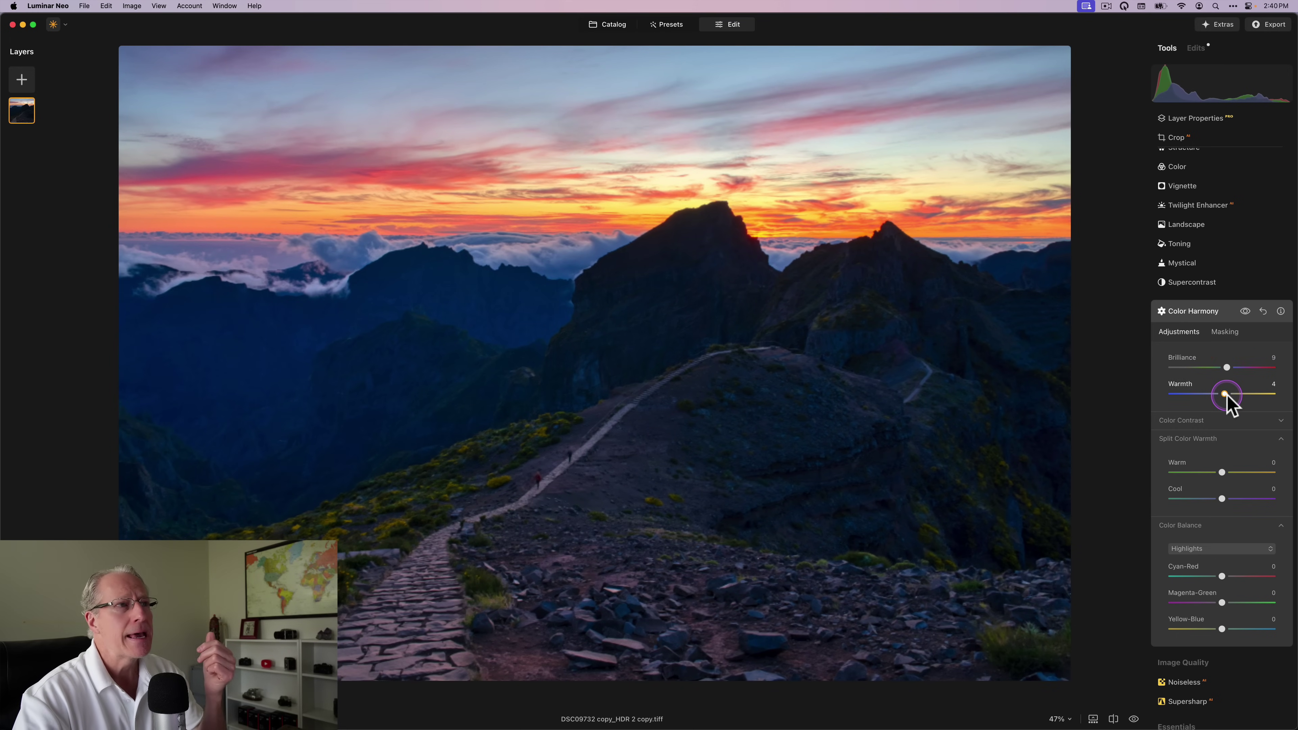
left_click(1216, 318)
Lower HSL Blue saturation to -21 and briefly compare with the unedited original
scroll(1214, 289, "up", 2)
left_click(1178, 215)
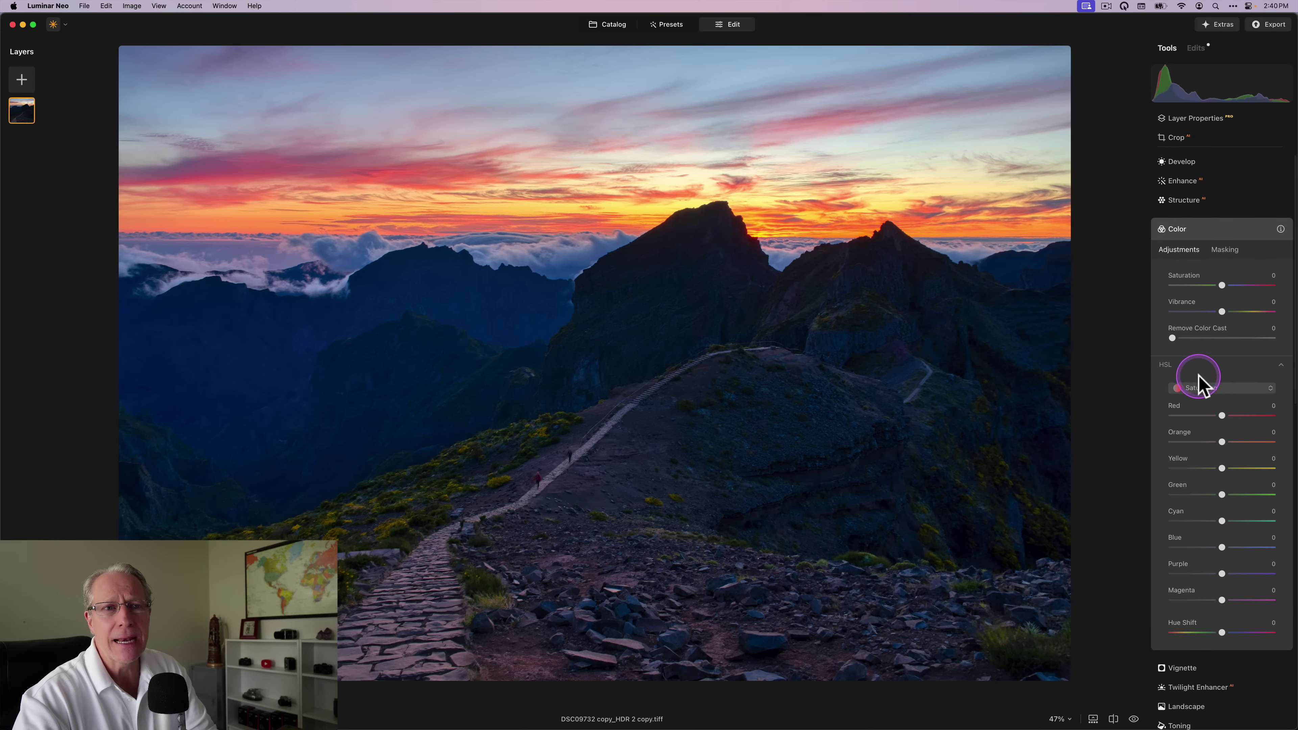
left_click(1198, 388)
left_click(1197, 414)
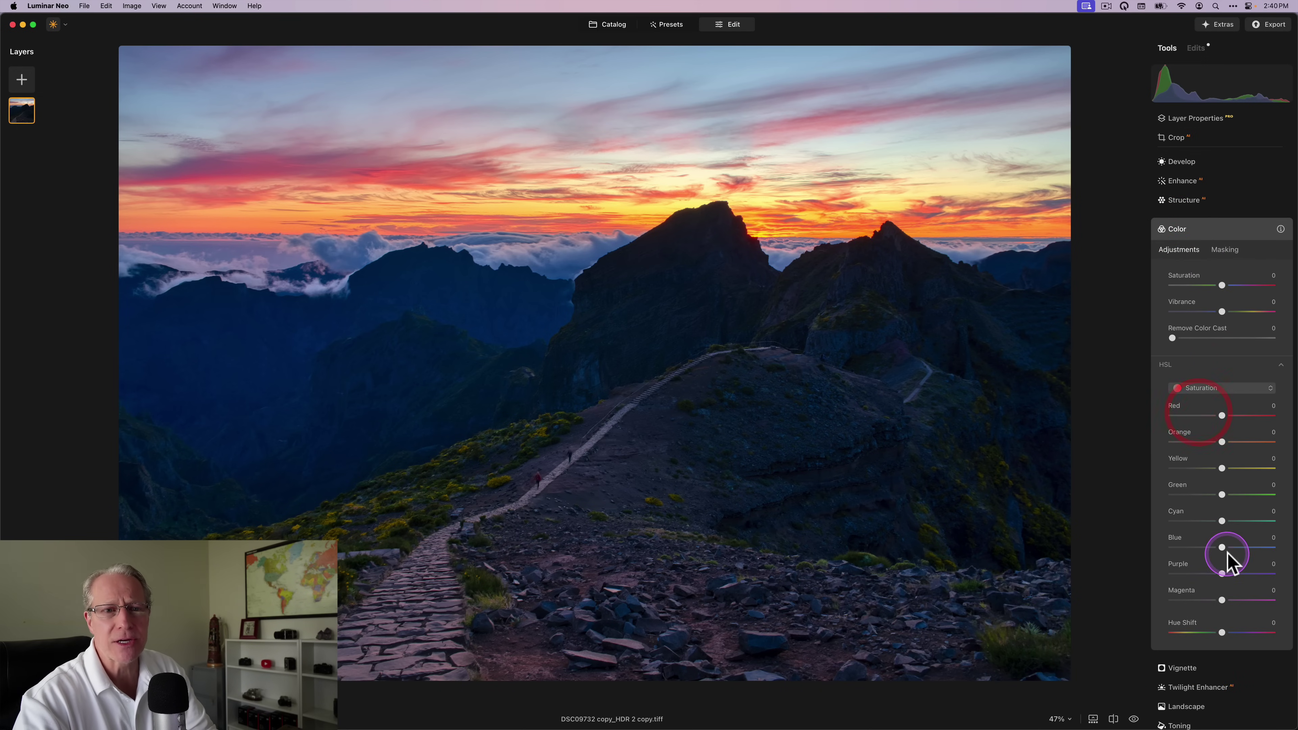
left_click_drag(1227, 553, 1205, 546)
left_click(1198, 228)
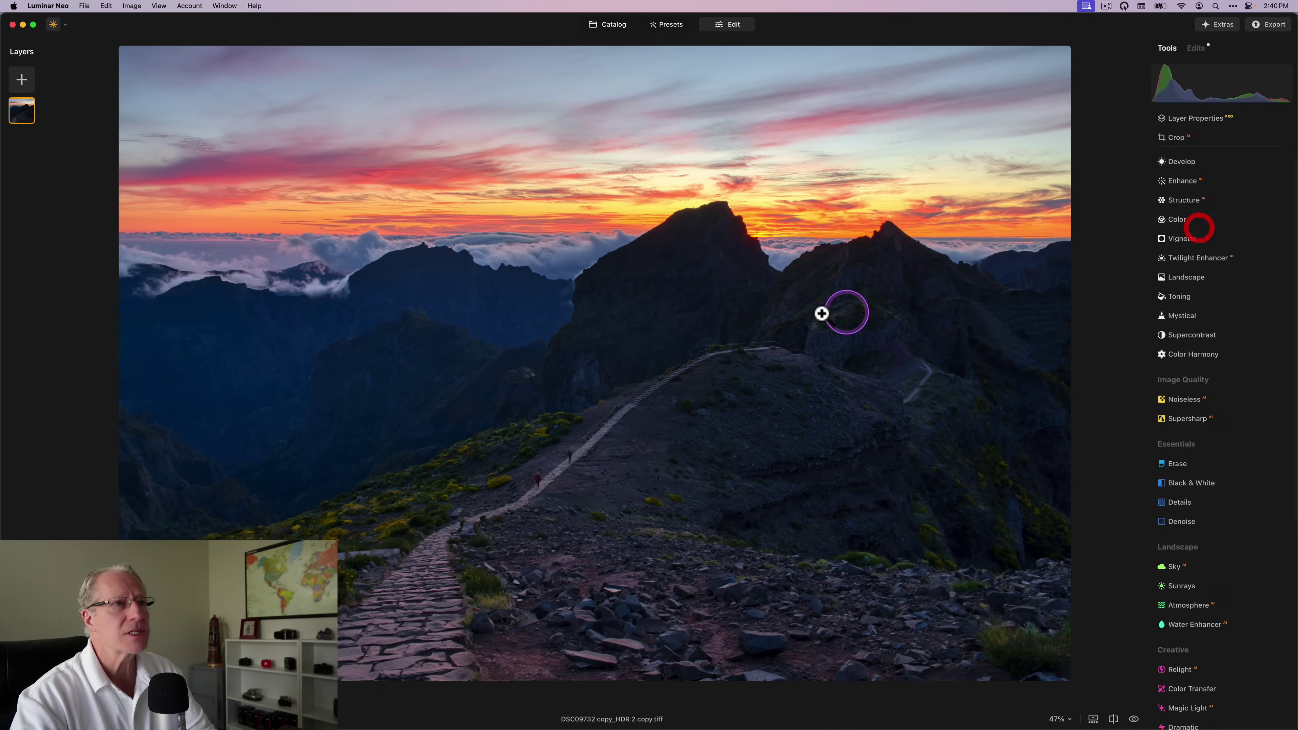
key("backslash")
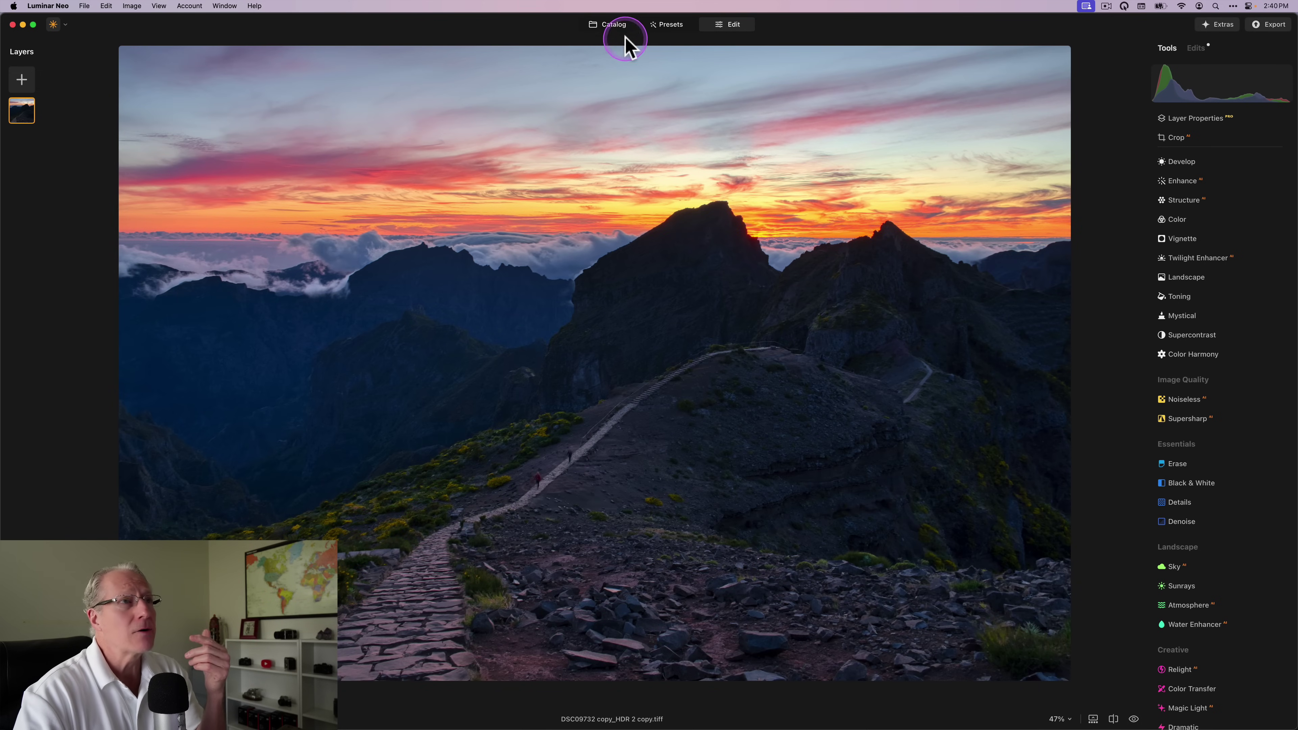
Open DSC09733 copy.ARW for editing and pull Develop Highlights to -20
left_click(620, 26)
left_click(741, 169)
left_click(733, 26)
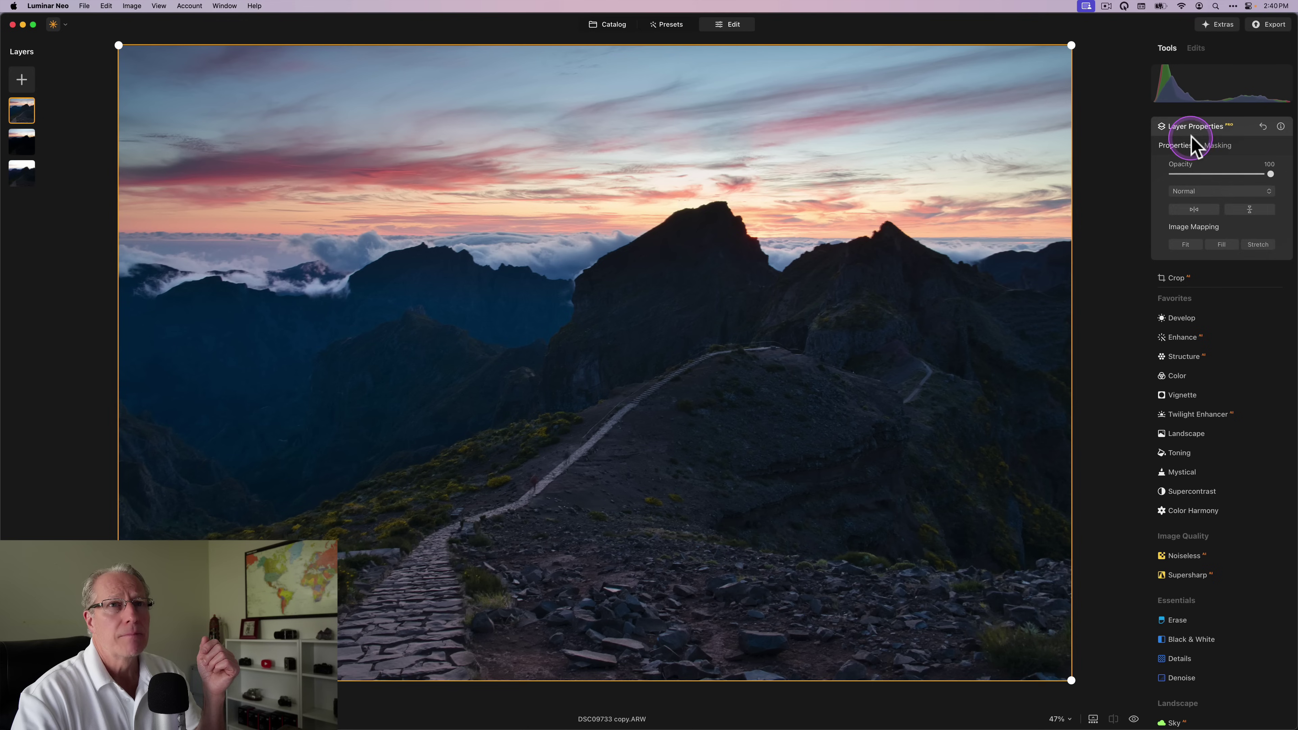
left_click(1196, 128)
left_click(1188, 181)
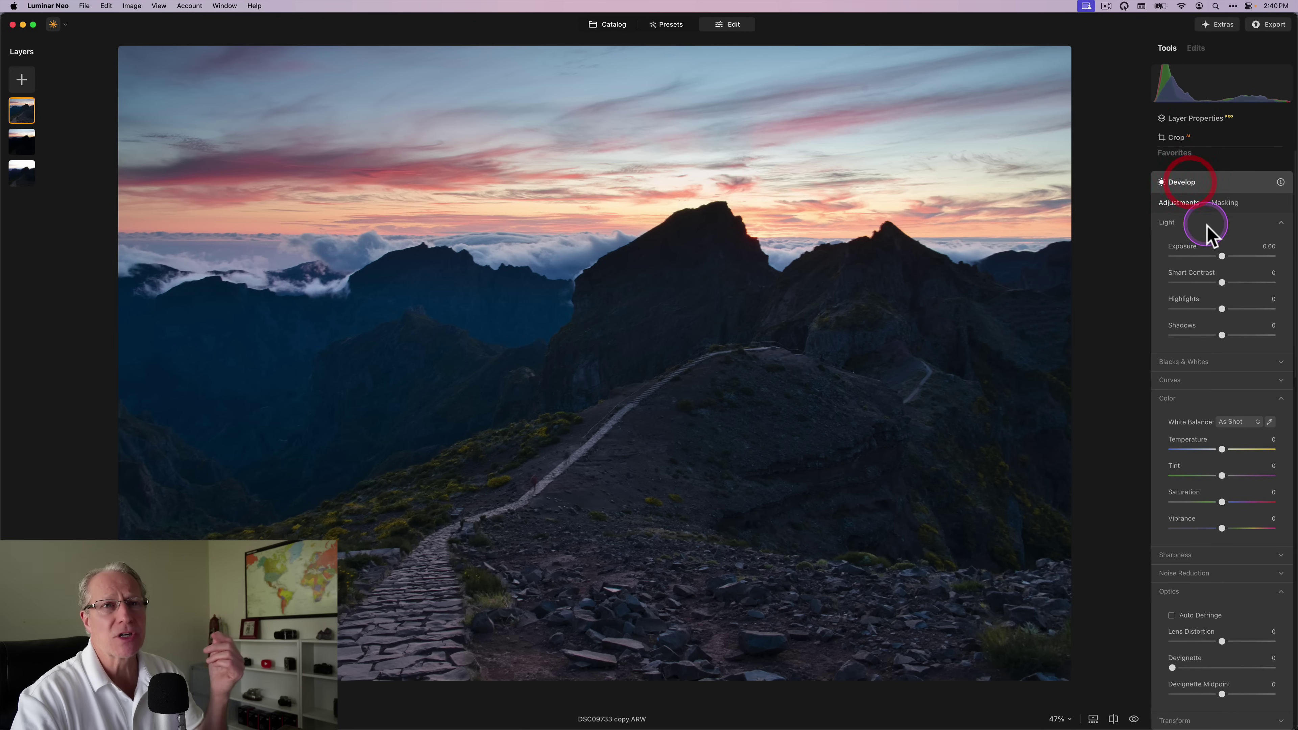
mouse_move(1221, 305)
left_mouse_down()
mouse_move(1210, 308)
mouse_move(1228, 286)
left_mouse_up()
left_click(1216, 182)
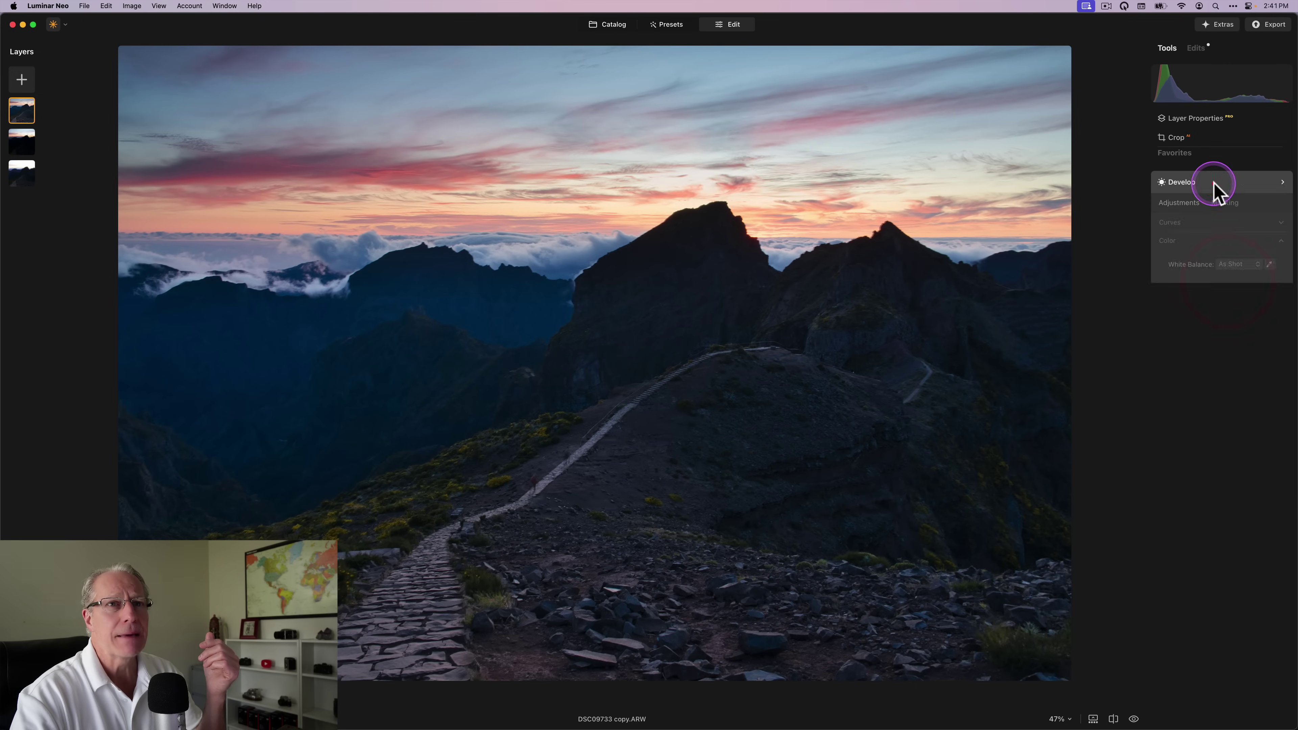
Set Landscape Golden Hour to 29 and Toning saturation to 20
left_click(1184, 285)
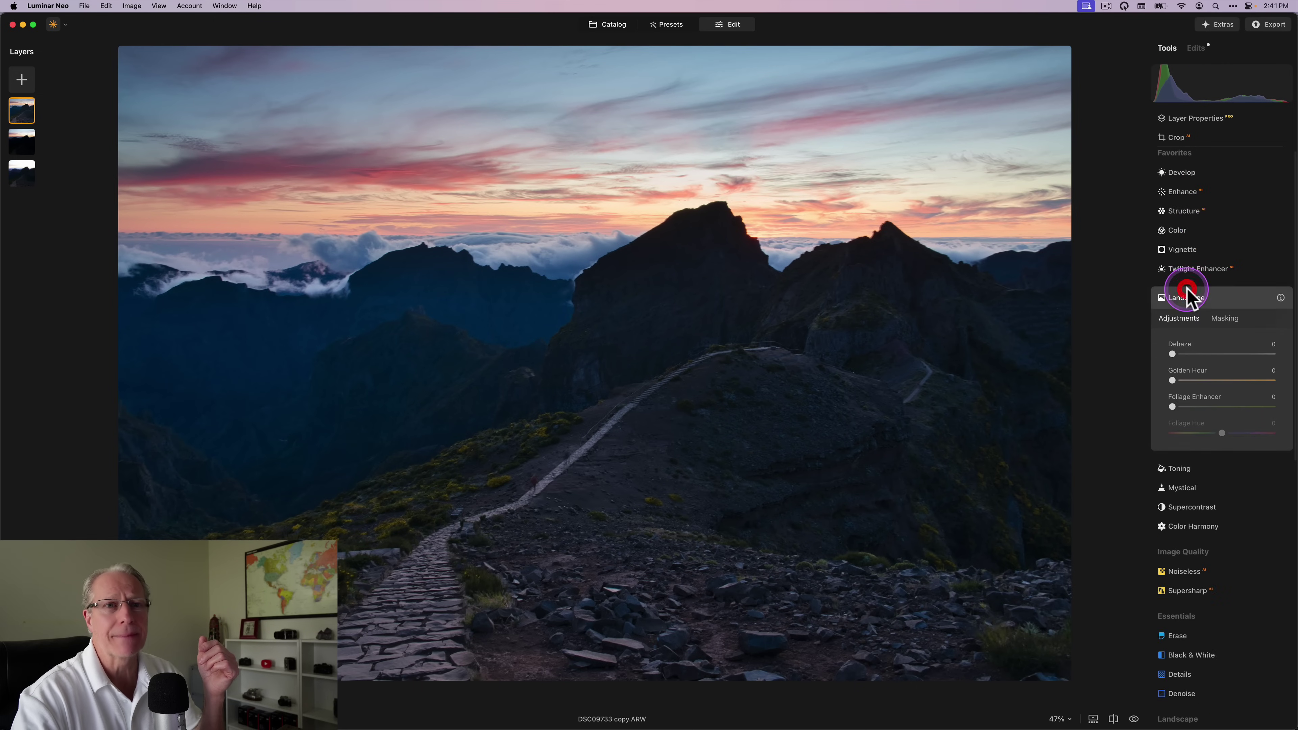
left_click_drag(1172, 380, 1208, 381)
left_click(1193, 296)
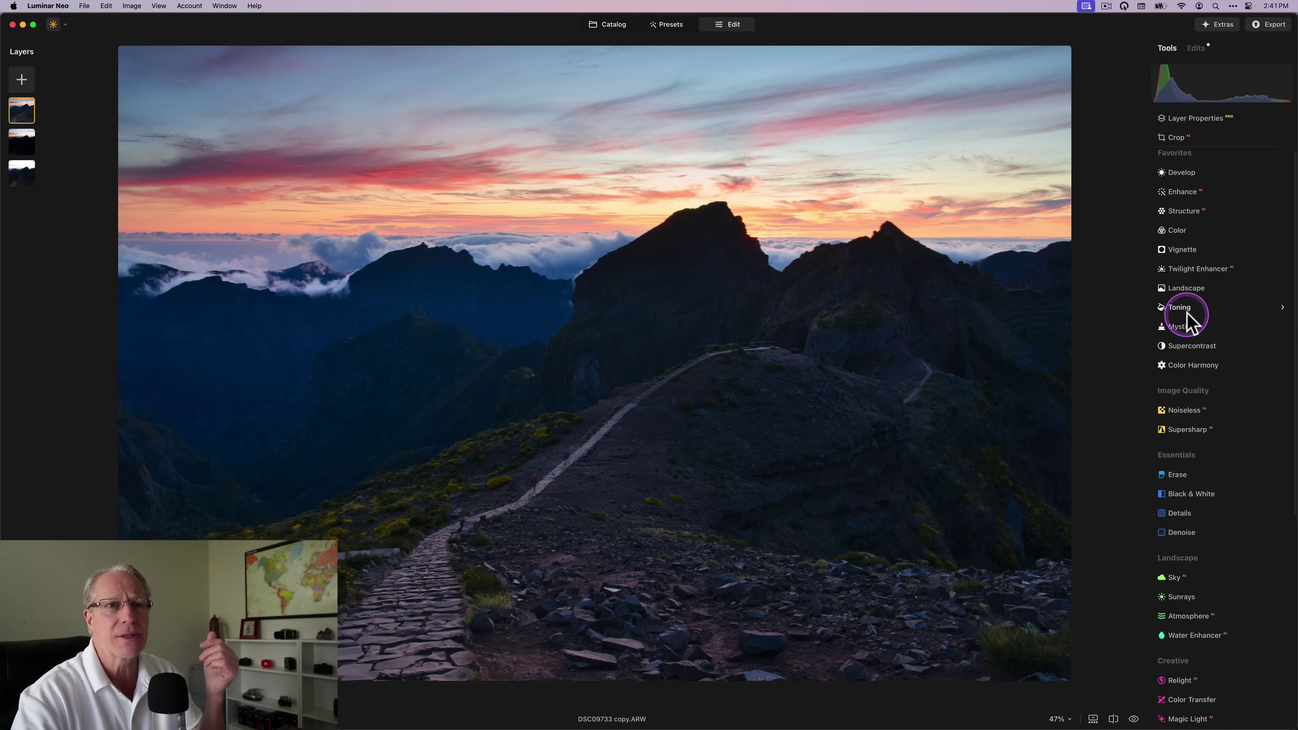
left_click(1186, 311)
left_click_drag(1189, 418, 1191, 412)
left_click(1193, 319)
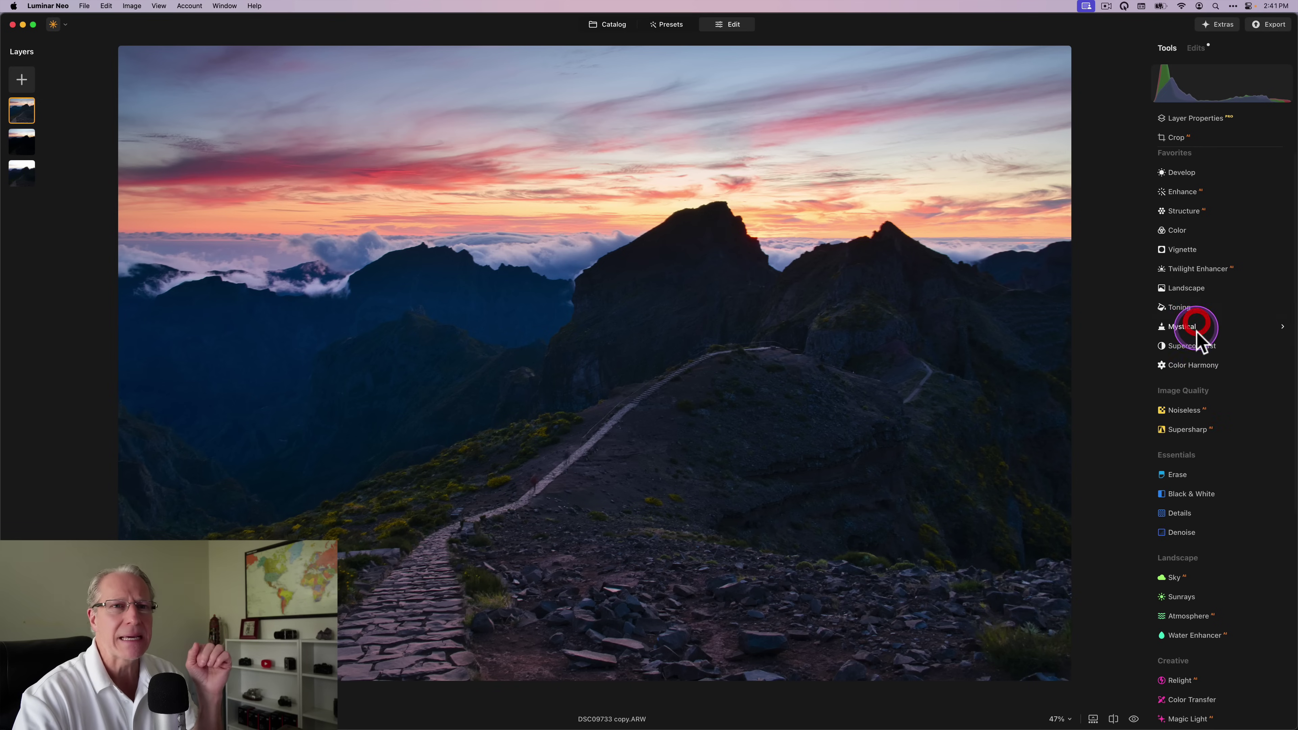
Set Color Harmony Brilliance 16, shift highlight balance toward red, and desaturate blues to -18
left_click(1194, 352)
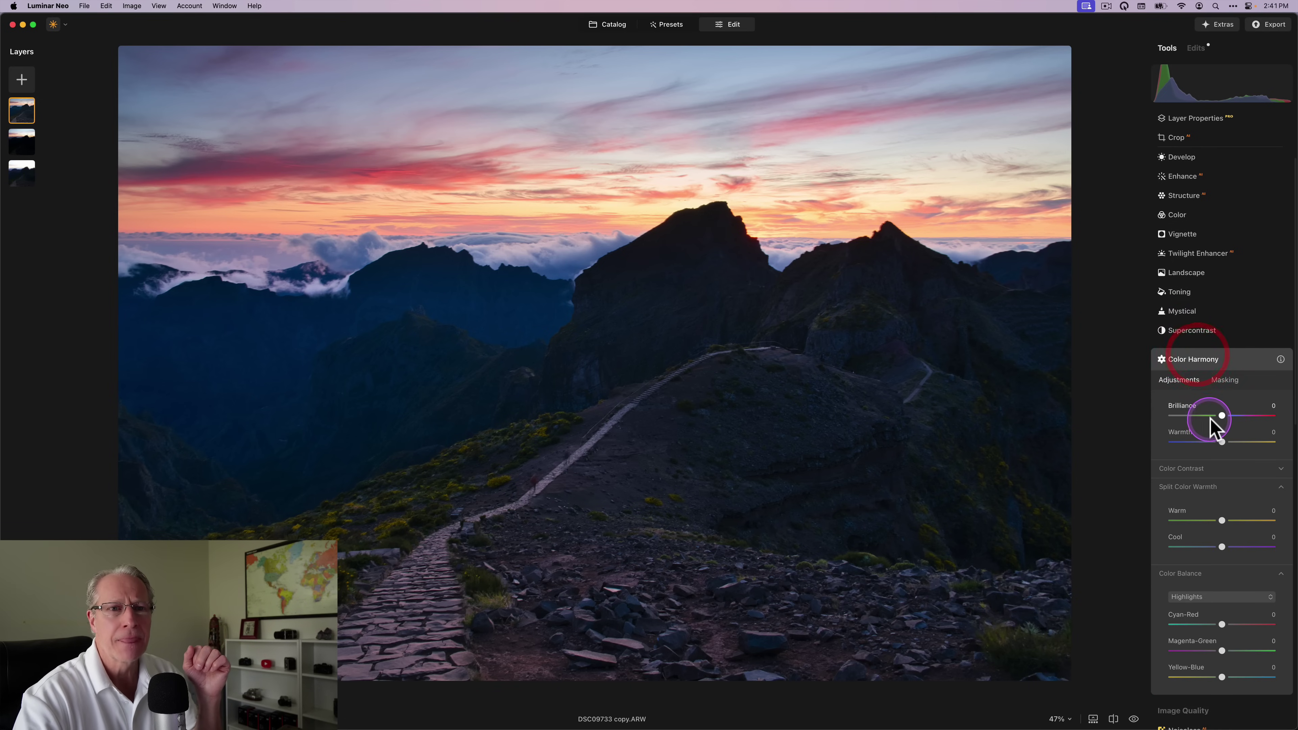
left_click_drag(1219, 417, 1229, 445)
left_click_drag(1221, 624, 1224, 625)
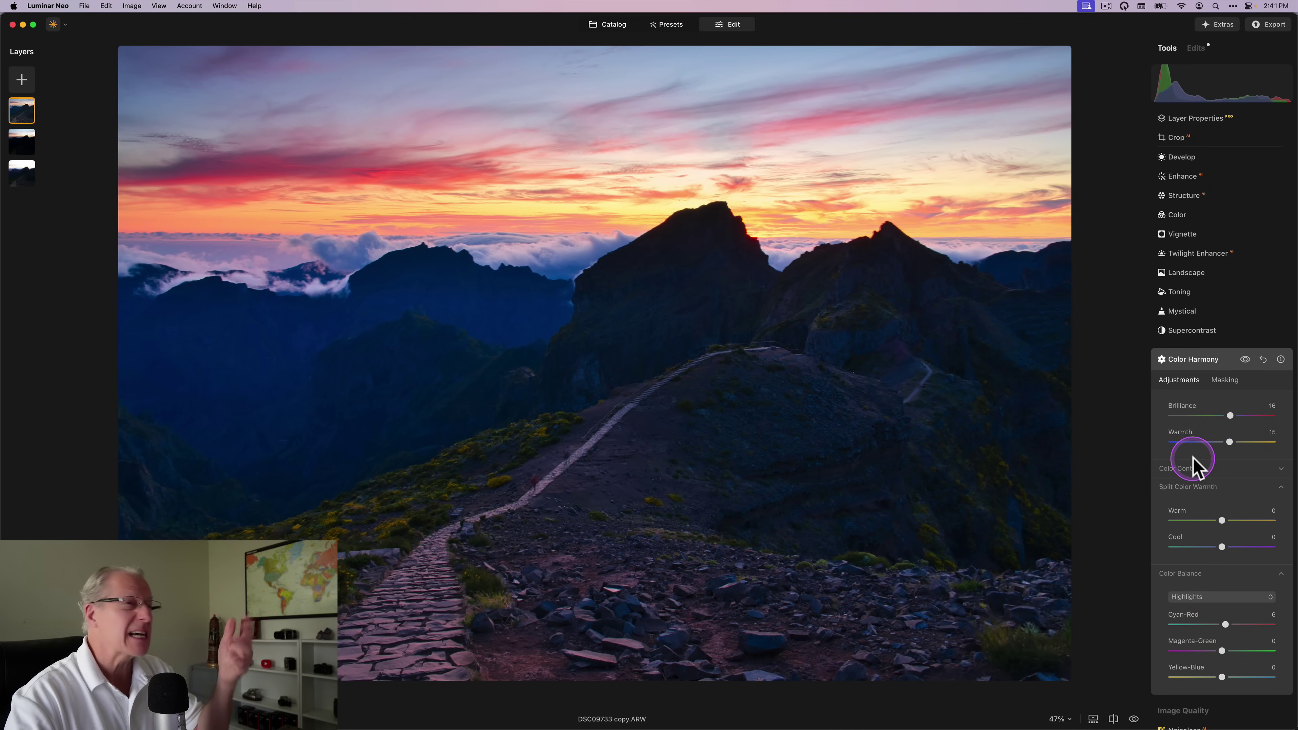
left_click(1200, 360)
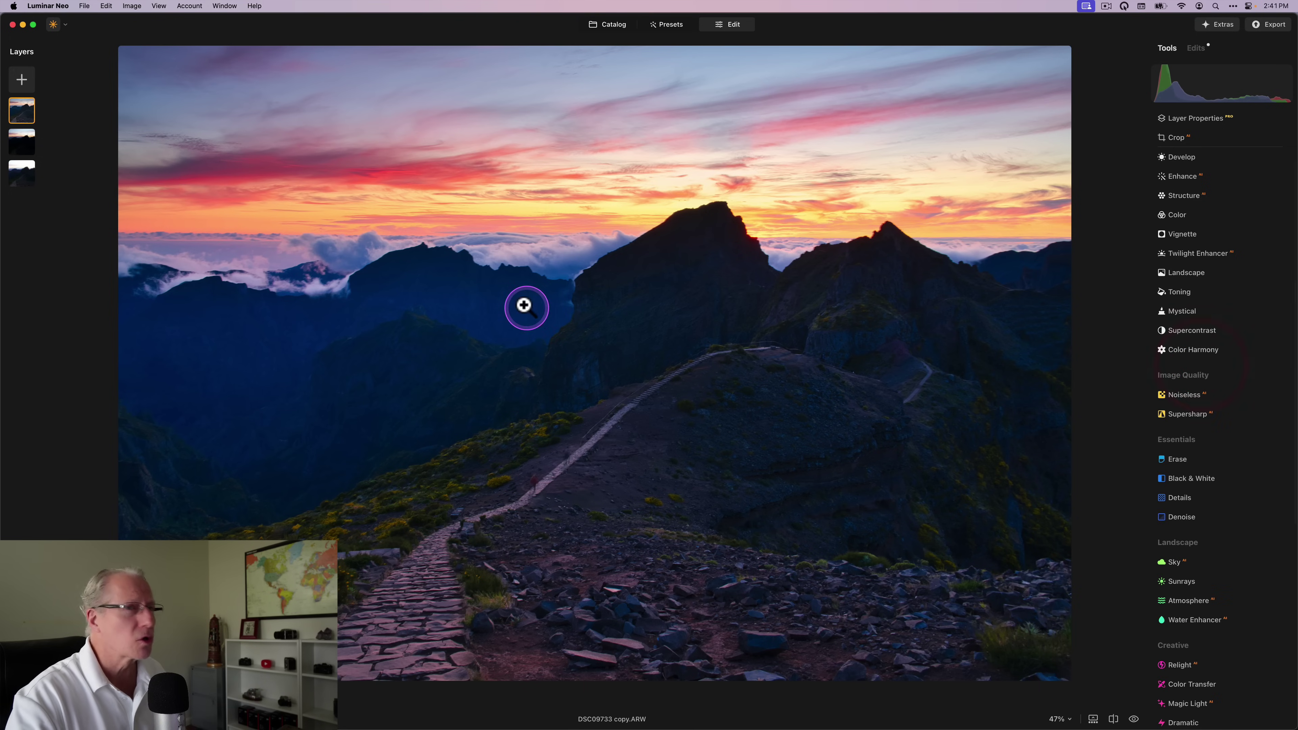
left_click(1178, 215)
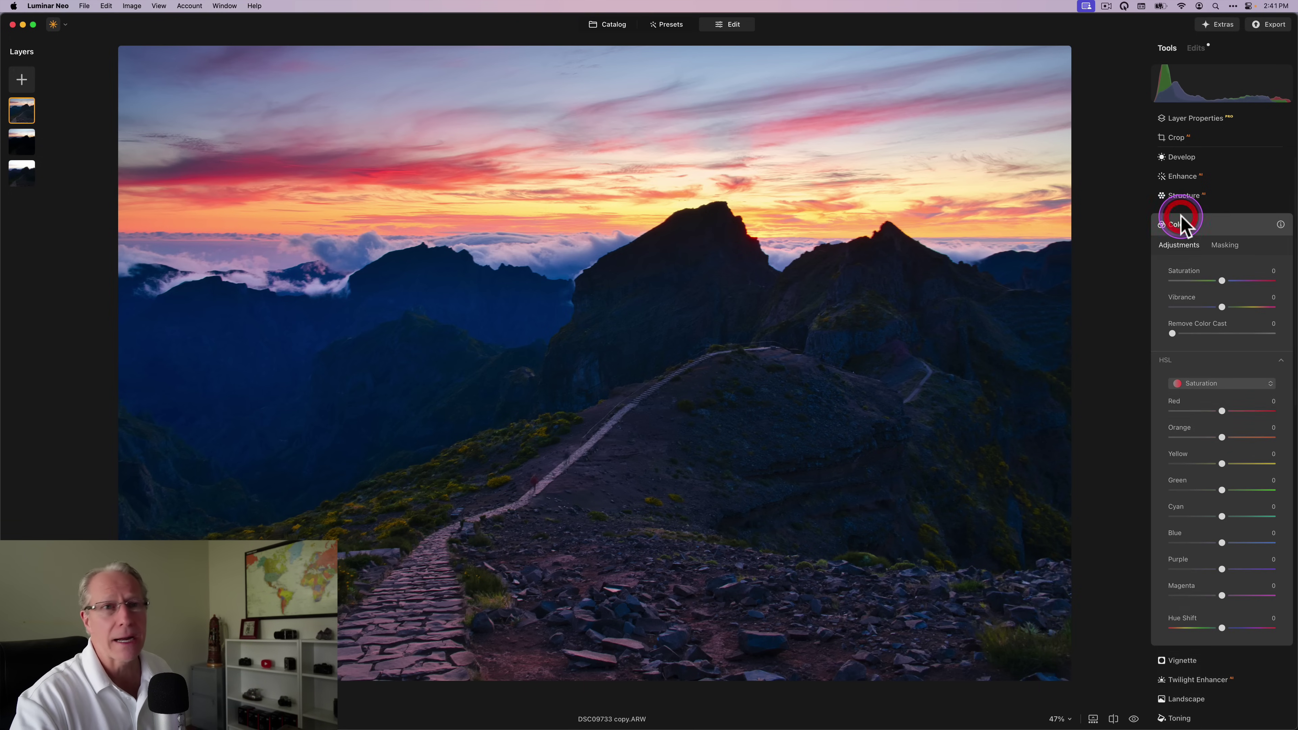
left_click_drag(1223, 538, 1204, 543)
left_click(1209, 225)
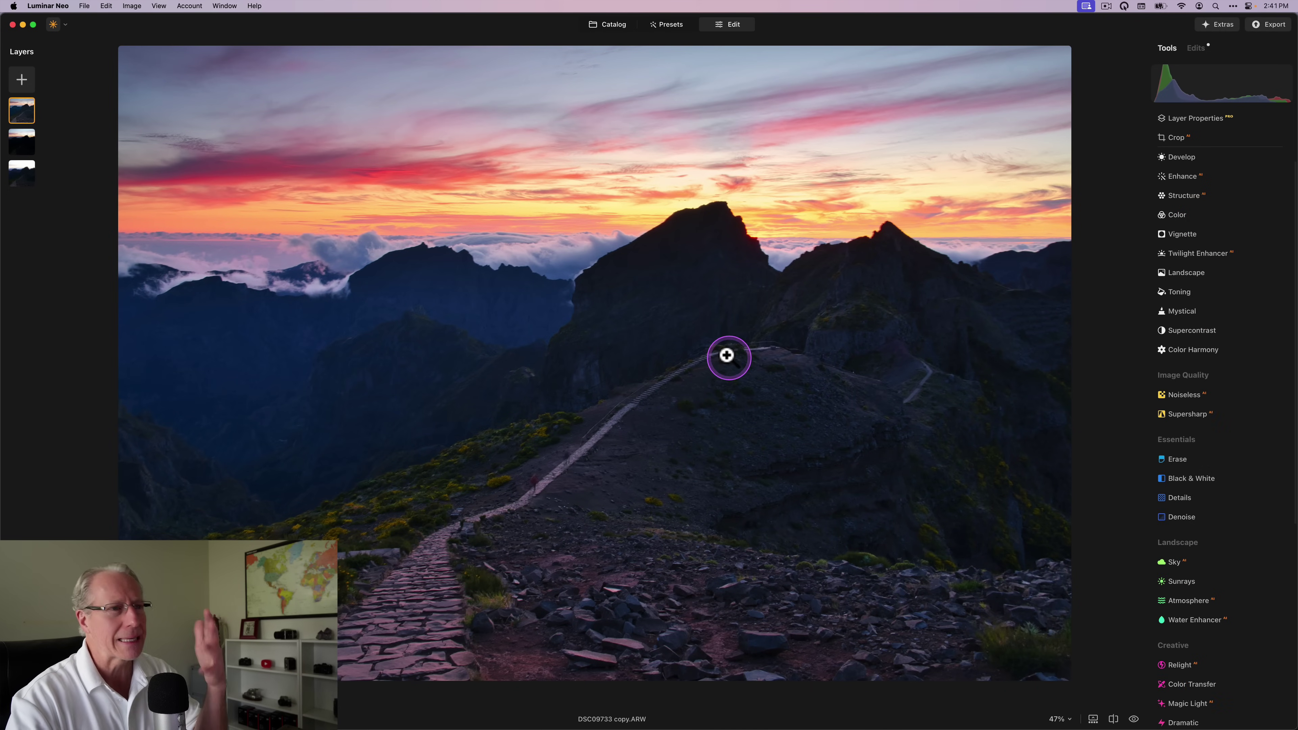
Open the HDR merge full size from the Catalog and flip between it and DSC09733 copy.ARW
left_click(606, 24)
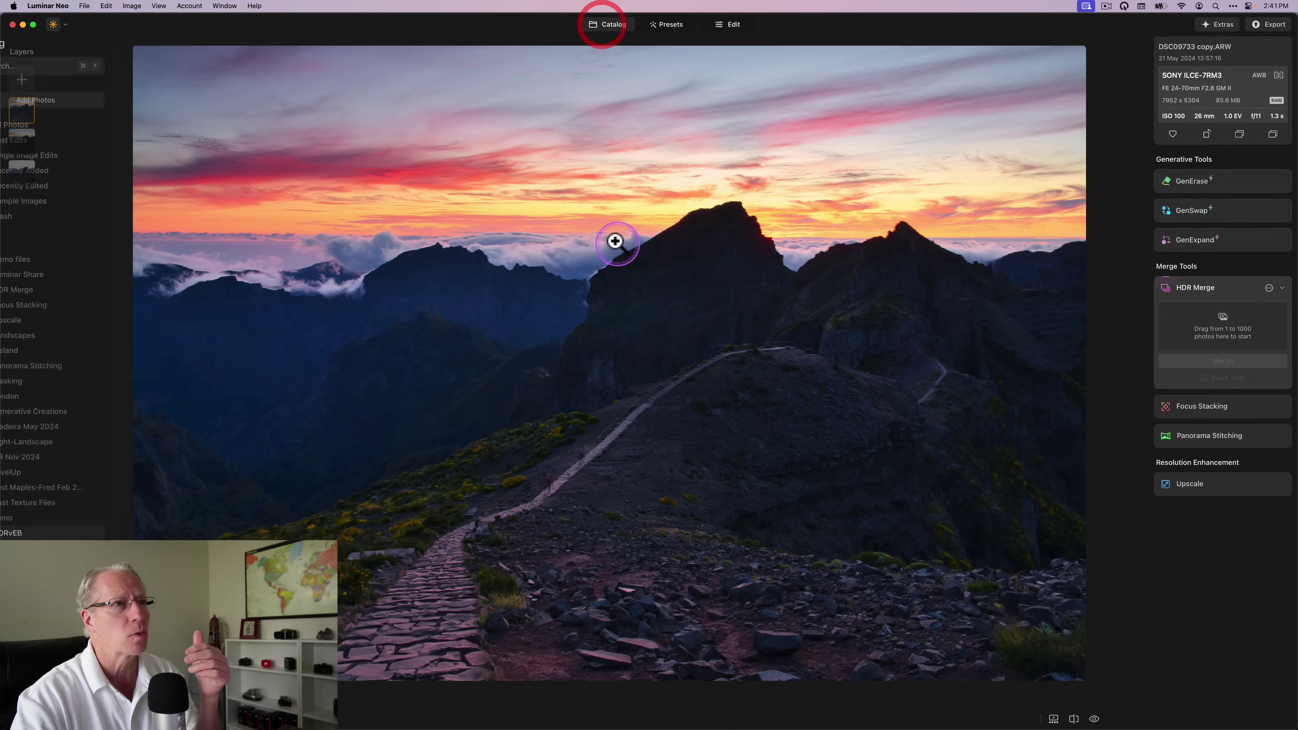
double_click(555, 174)
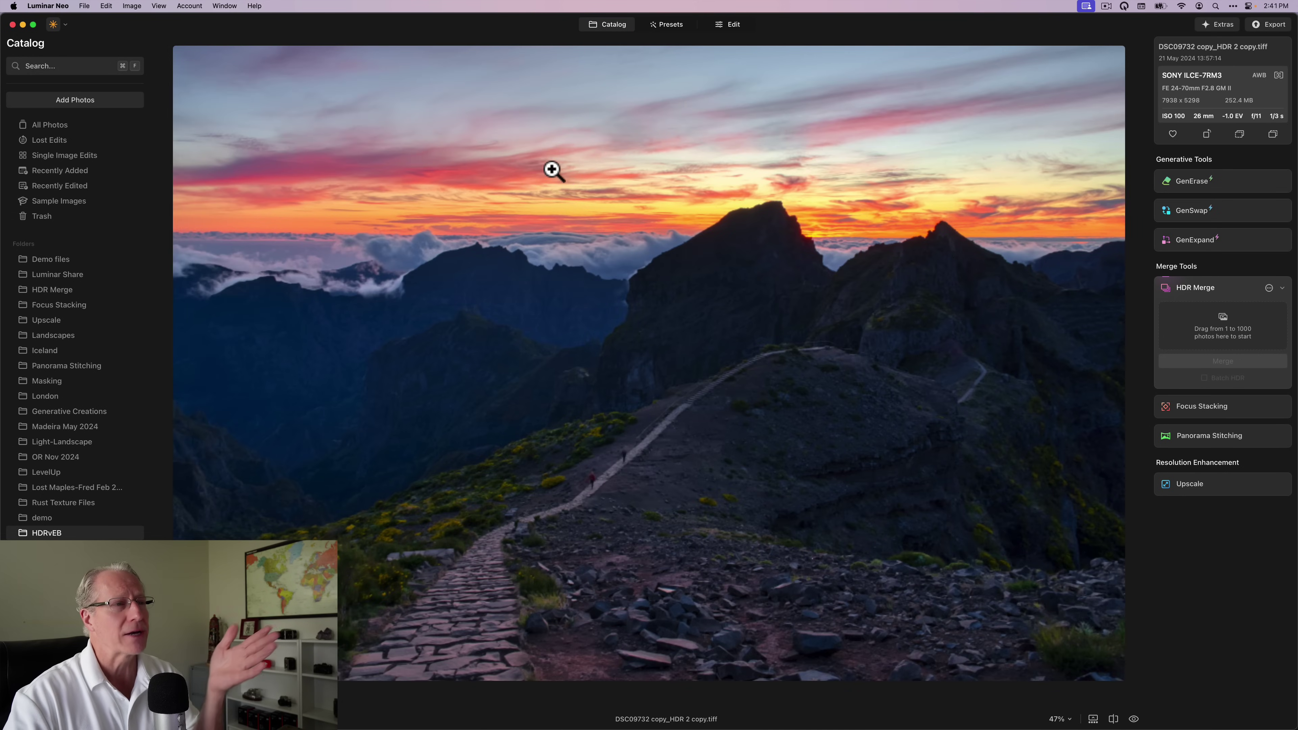
key("Right")
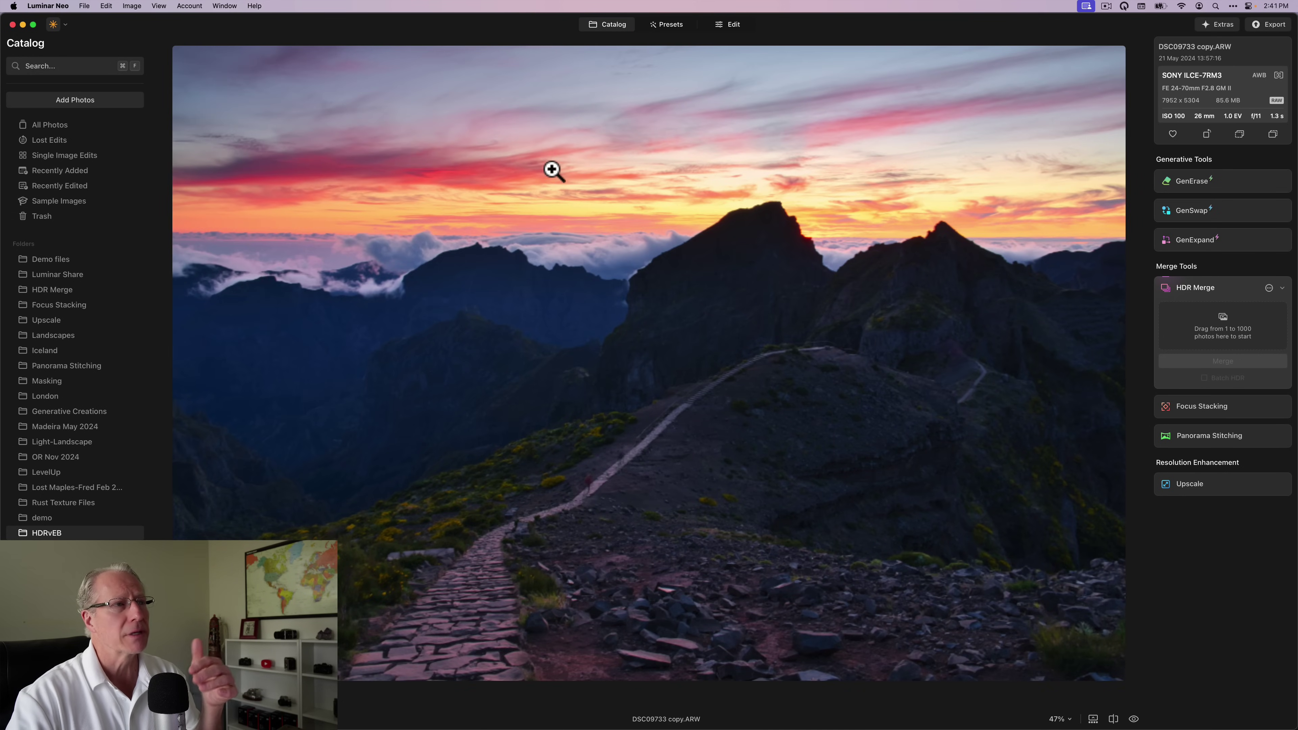
key("Left")
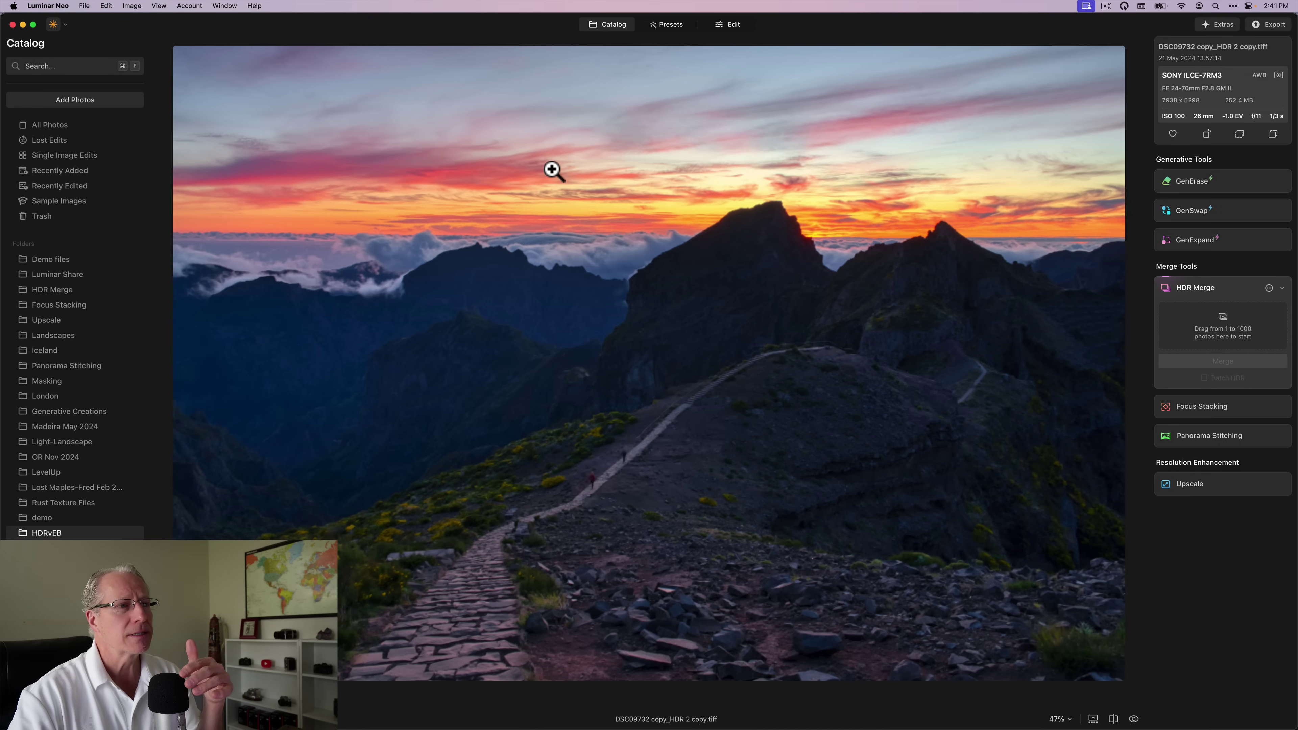
key("Right")
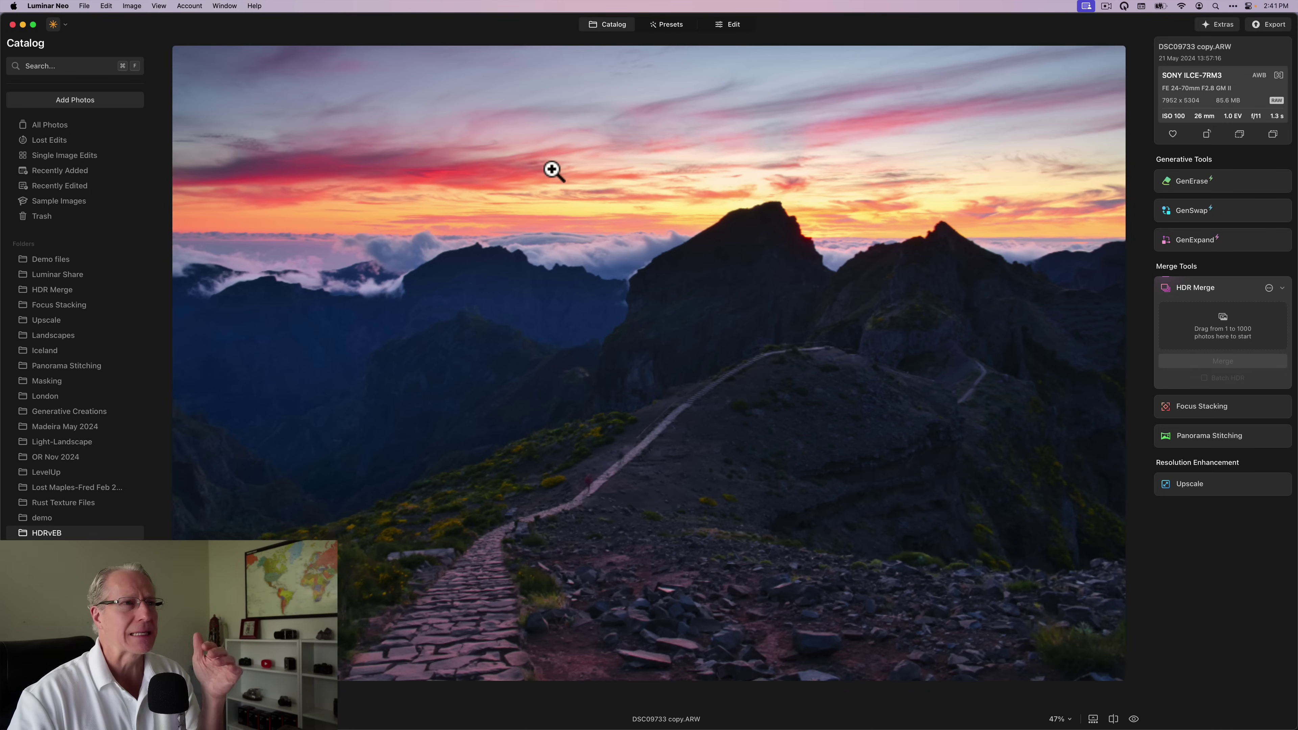
key("Left")
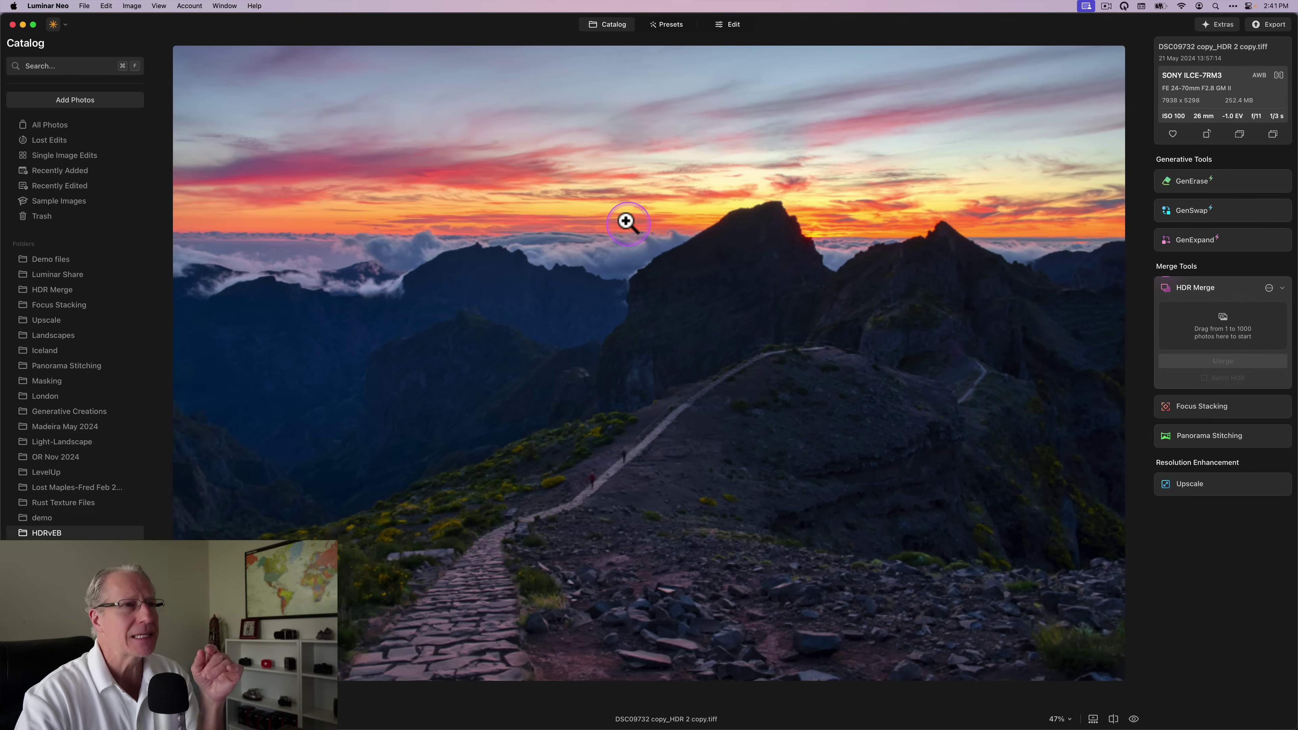
left_click(653, 215)
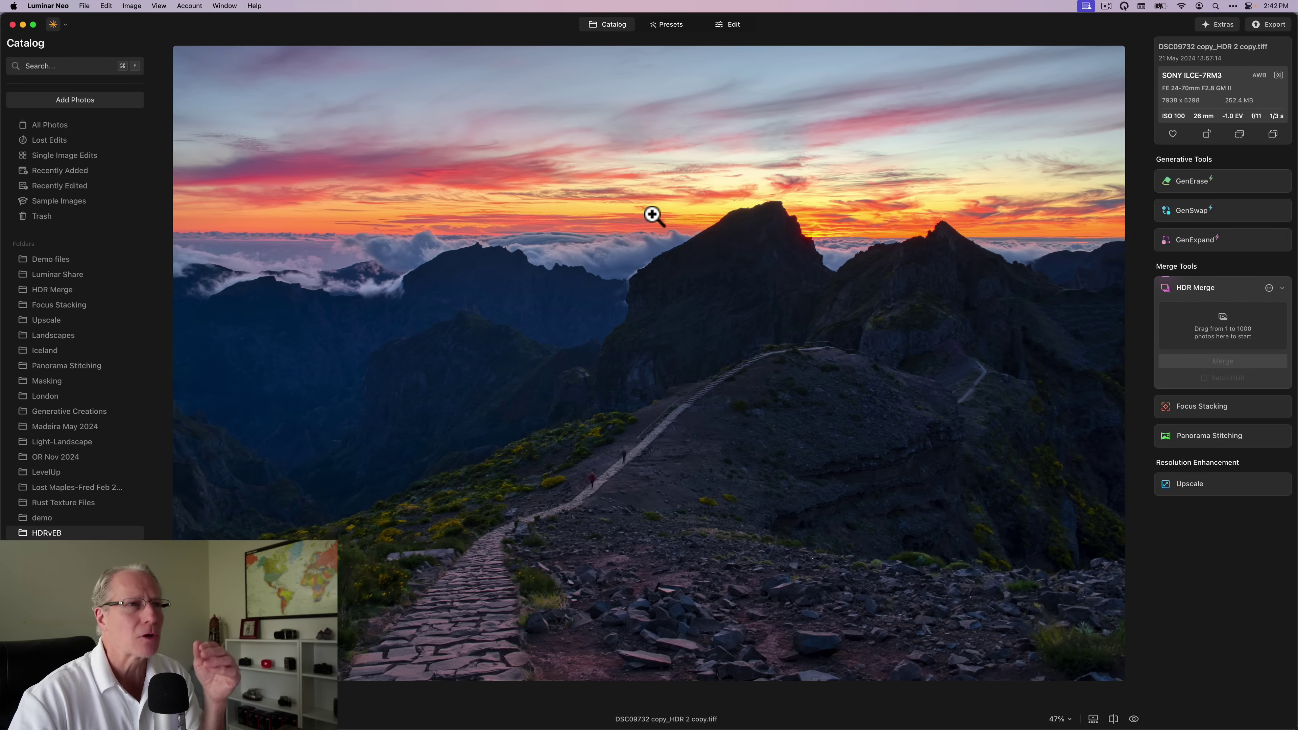
key("Right")
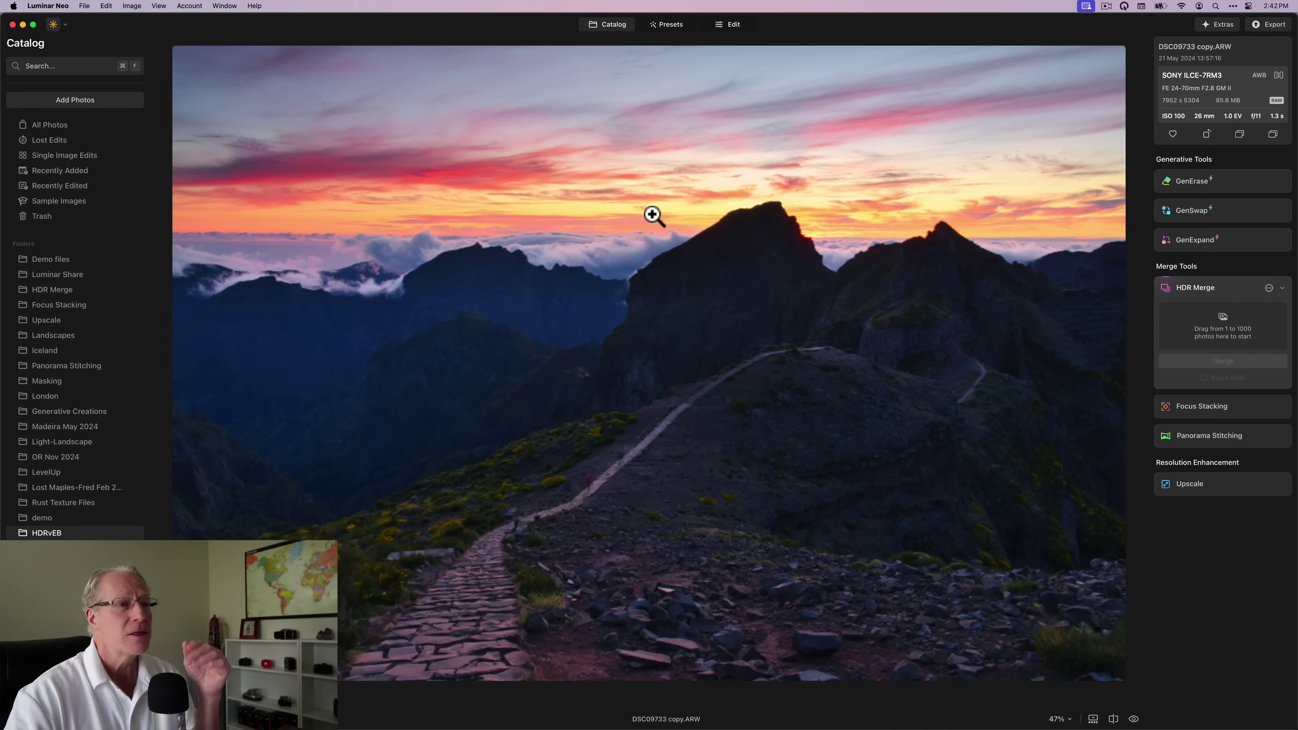